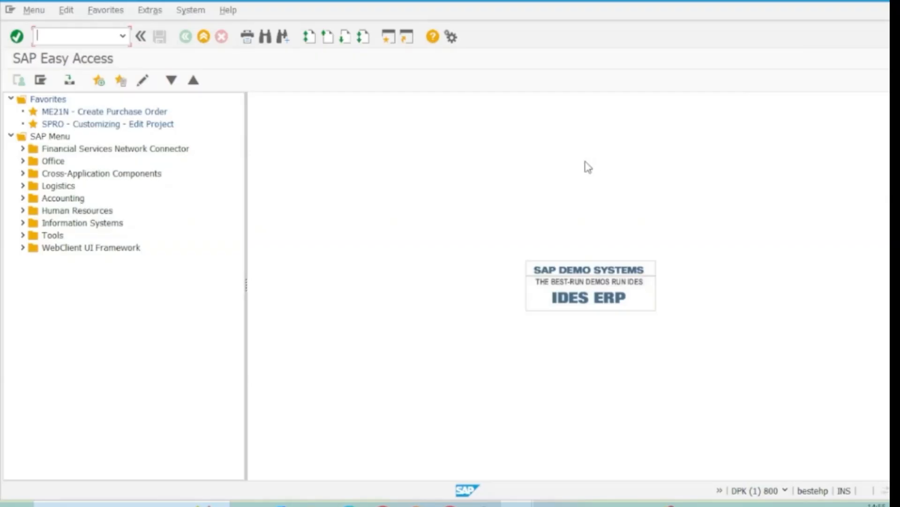
Look up company code 1098 (SAPLan Learning Pvt ltd) in transaction ox02, then return to the start screen
left_click(51, 41)
type("ox02")
key("Return")
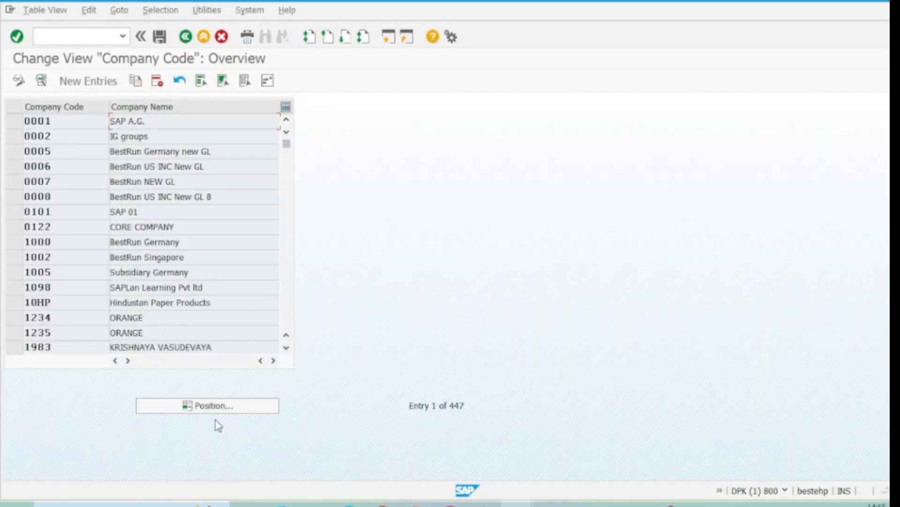
left_click(14, 287)
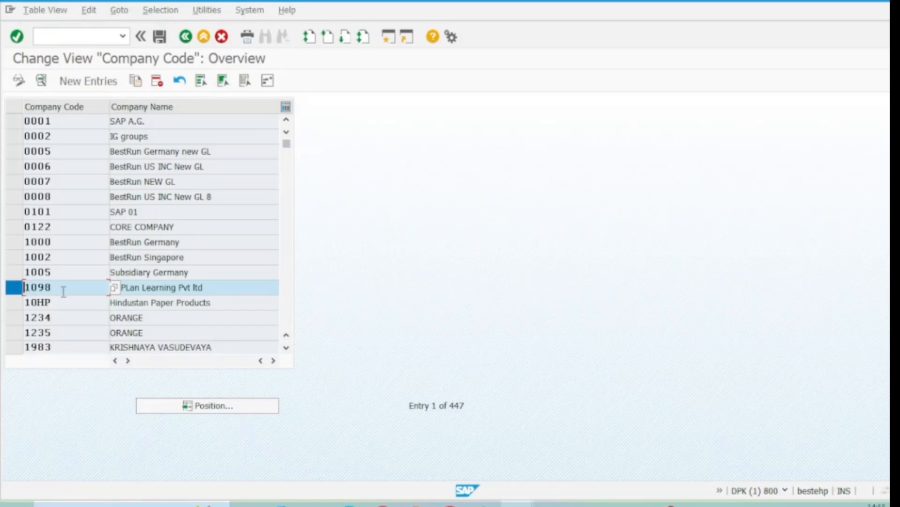
left_click(150, 288)
left_click(186, 41)
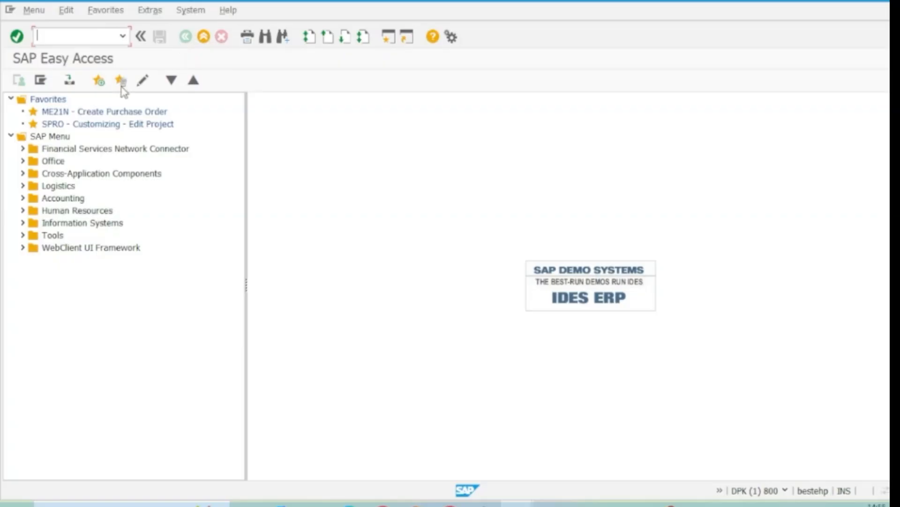
Open the SAP Reference IMG from SPRO and expand Enterprise Structure, Definition, down to Sales and Distribution
double_click(76, 126)
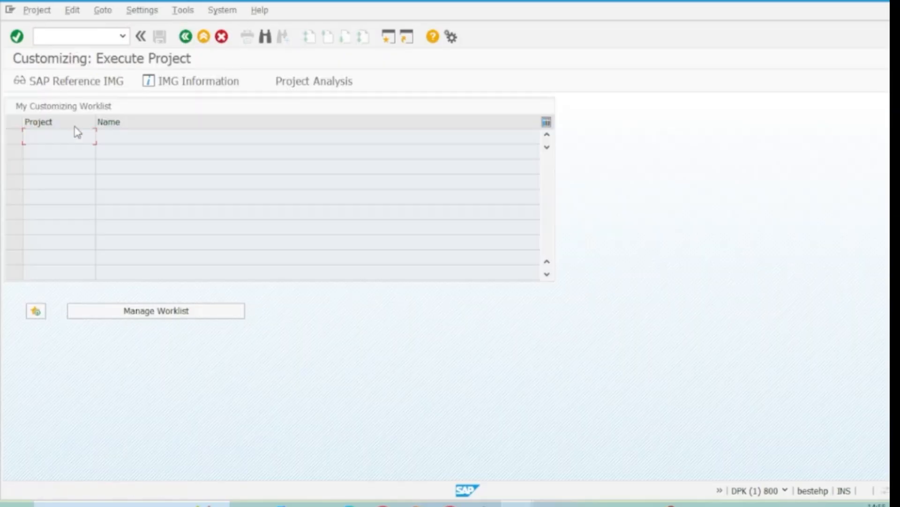
left_click(88, 84)
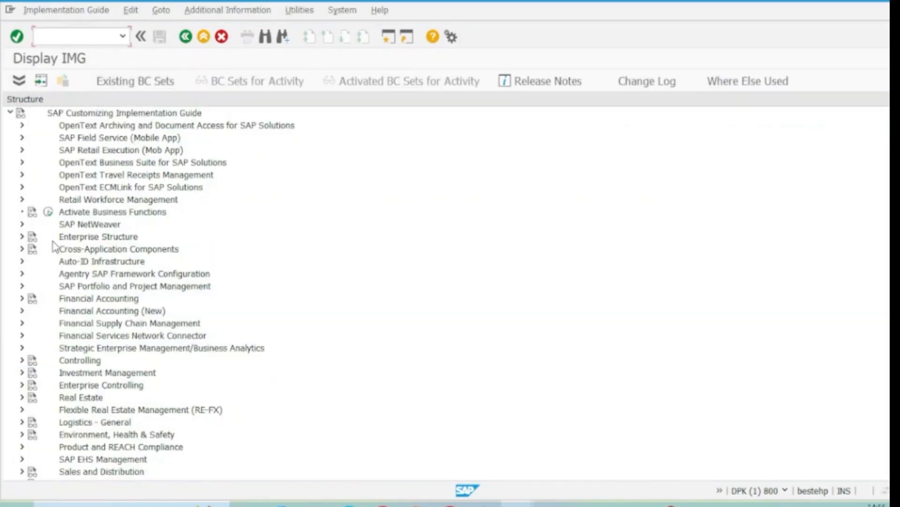
left_click(80, 239)
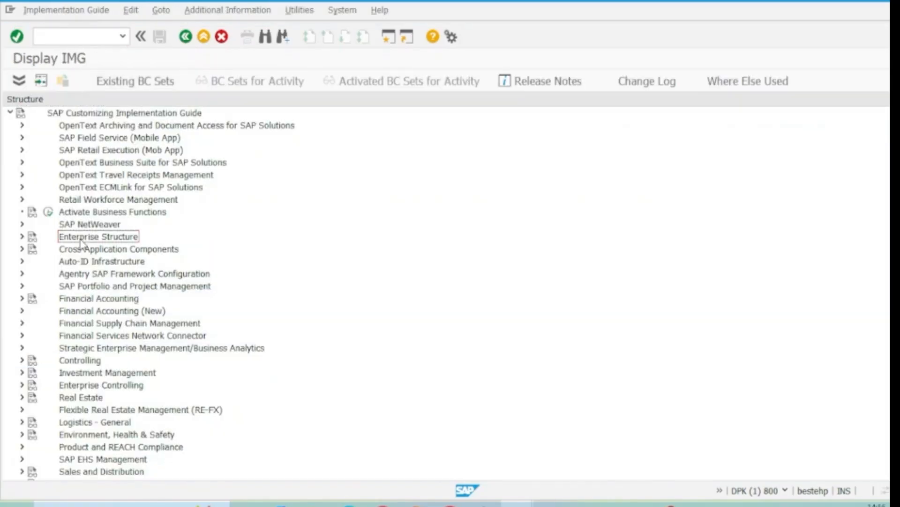
left_click(22, 237)
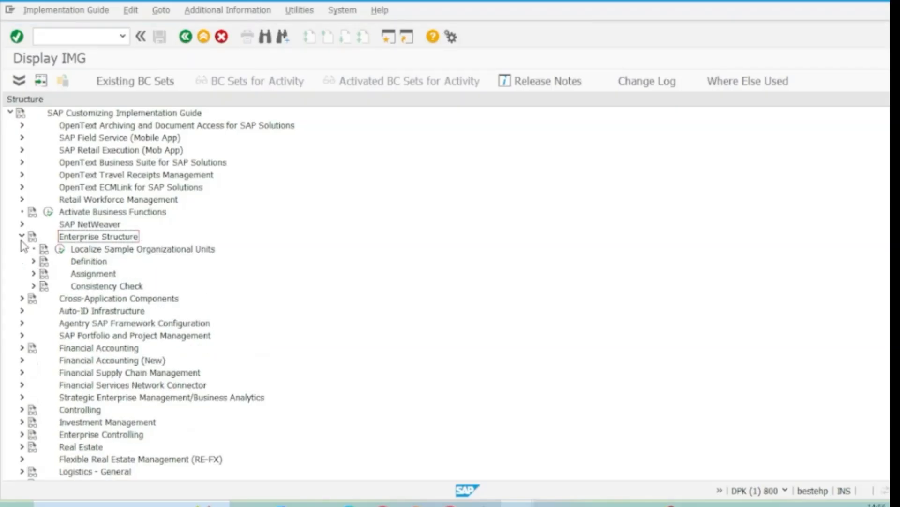
left_click(87, 261)
left_click(34, 261)
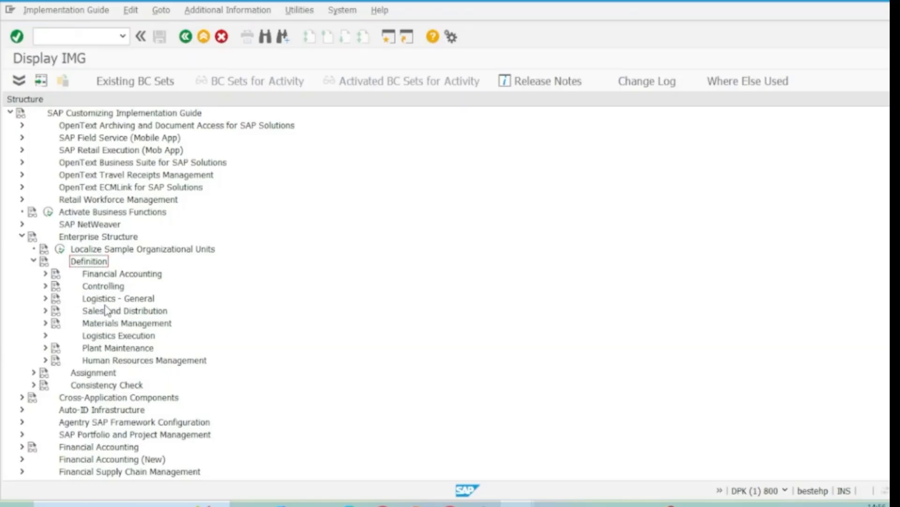
left_click(45, 311)
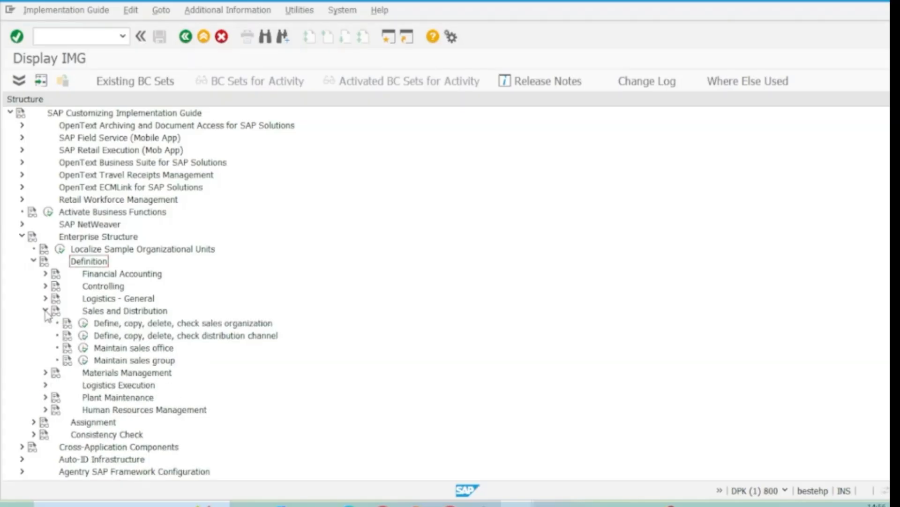
Open the Define Sales Organization activity from the "Define, copy, delete, check sales organization" node
left_click(135, 329)
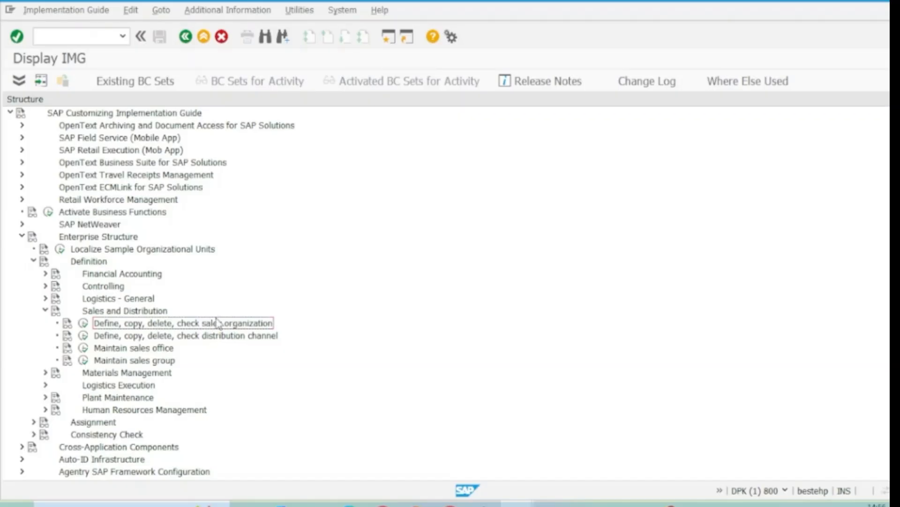
left_click(83, 324)
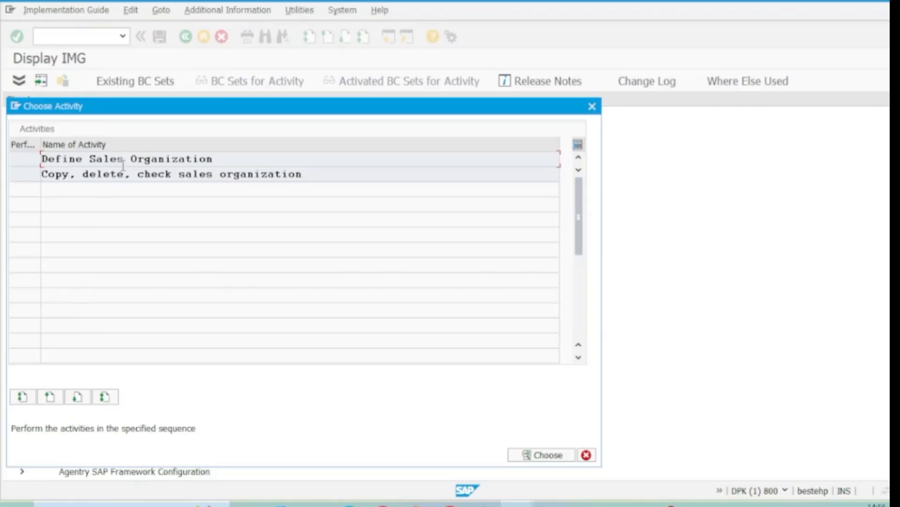
double_click(123, 159)
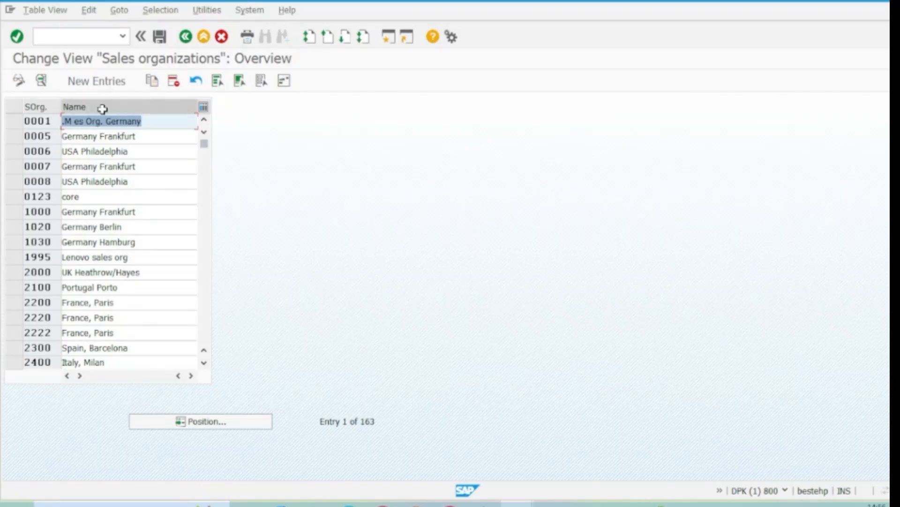
Create a new sales organization entry with the code 1098 and the name "Bengaluru Sls Org"
left_click(96, 83)
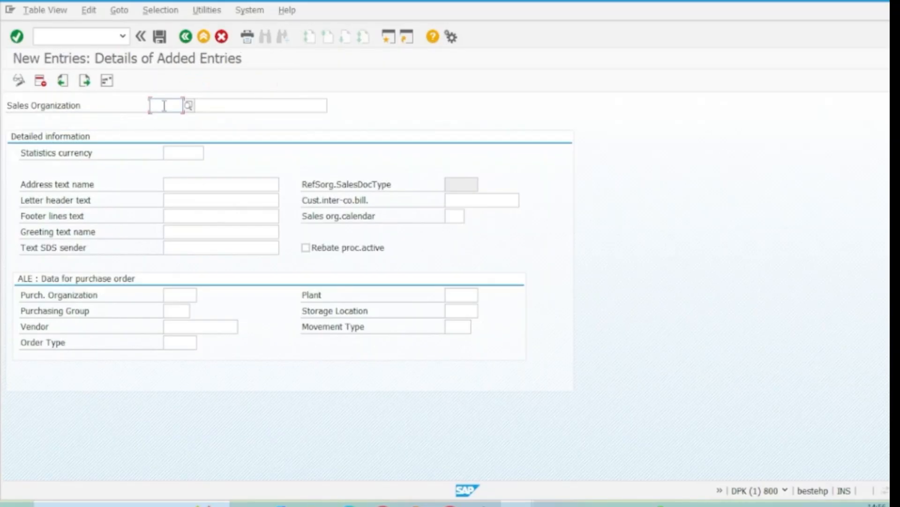
type("1098")
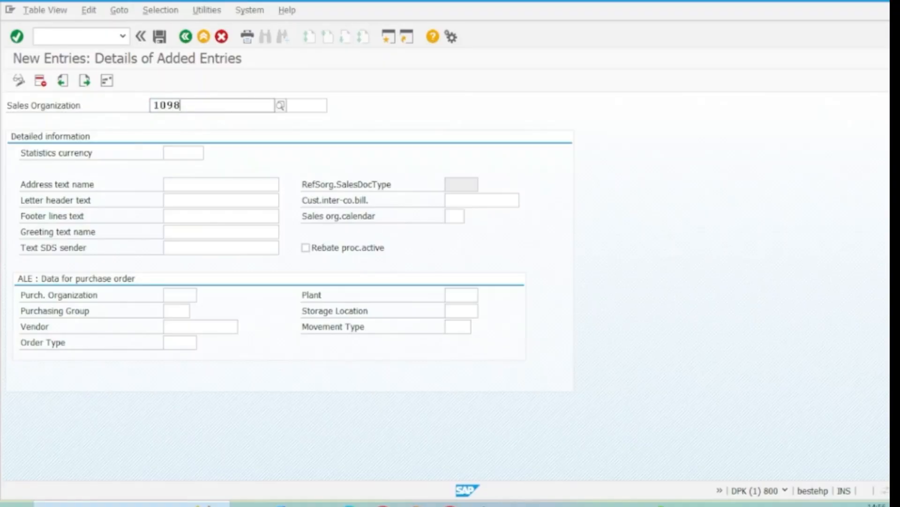
left_click(222, 137)
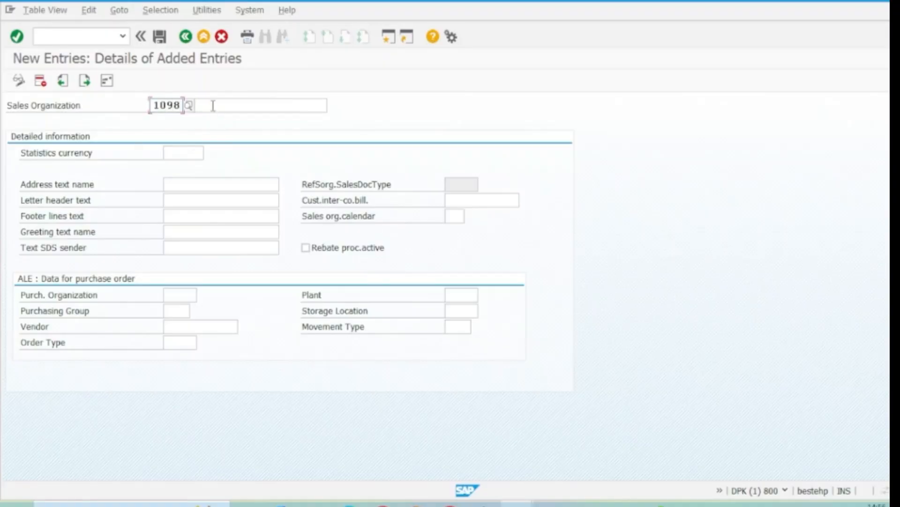
left_click(212, 106)
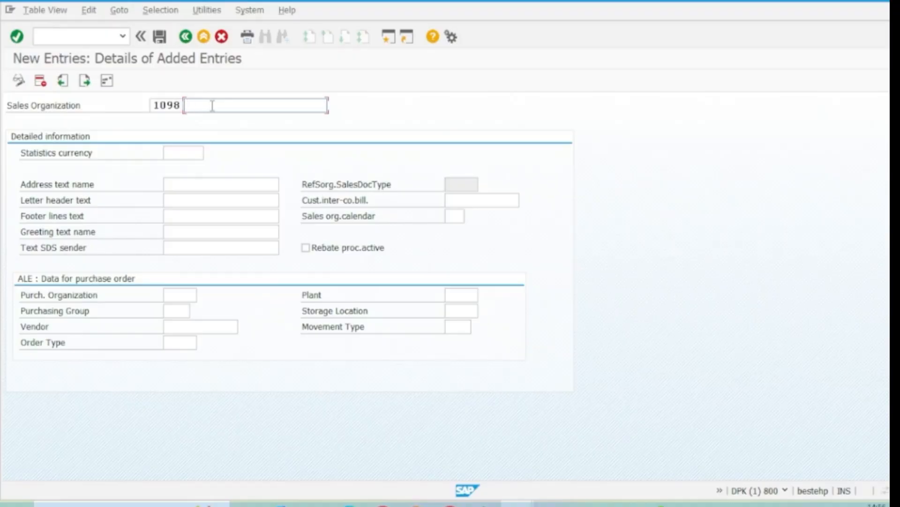
type("Bengaluru Sls Org")
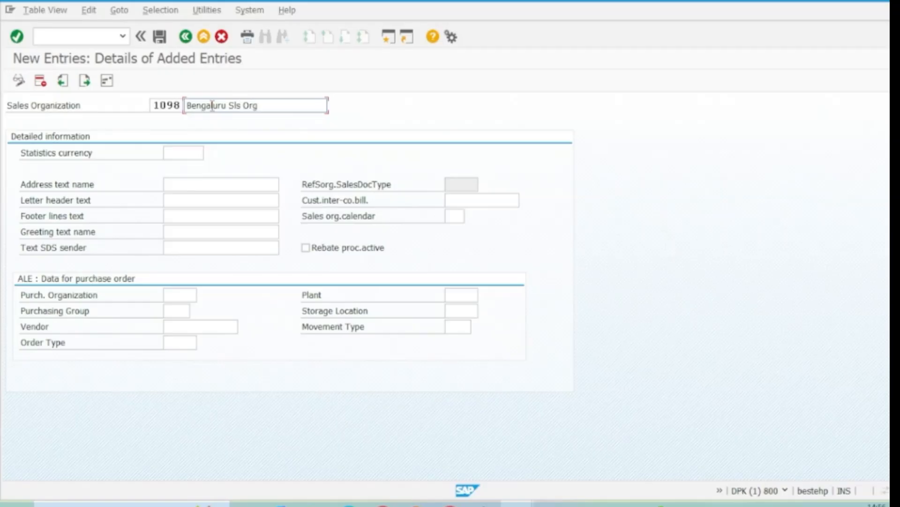
Set the statistics currency to INR and save the sales organization entry, acknowledging the information message
left_click(182, 158)
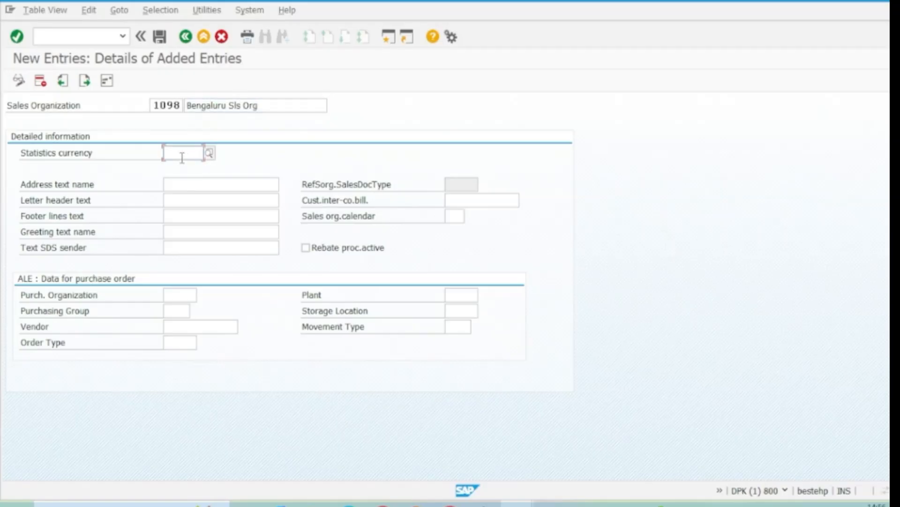
type("INR")
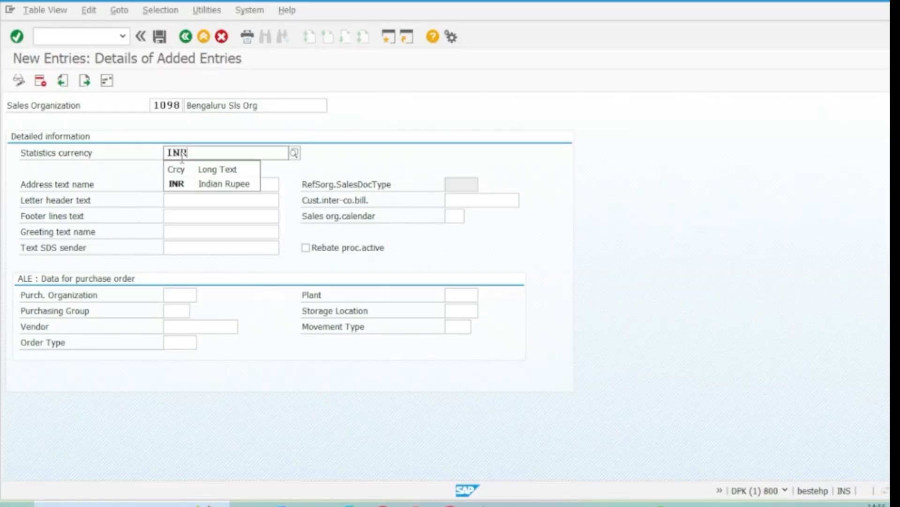
left_click(214, 185)
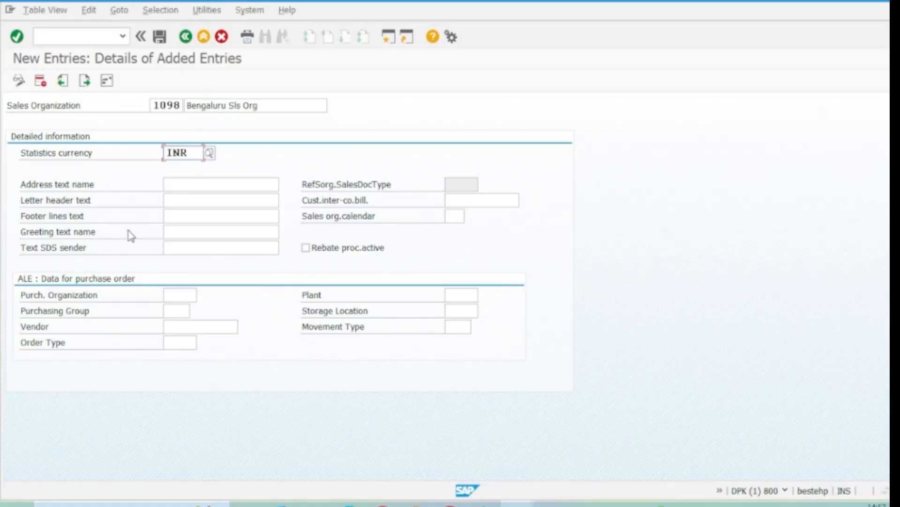
left_click(160, 39)
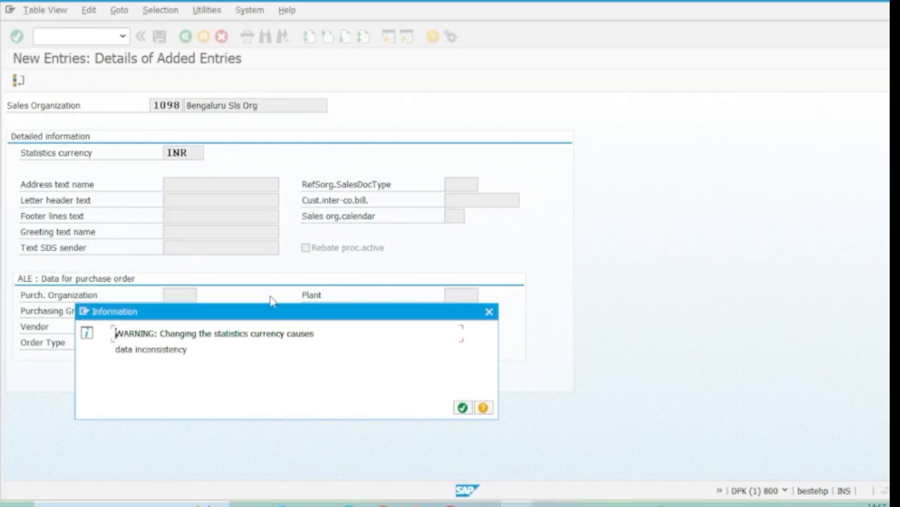
left_click(462, 407)
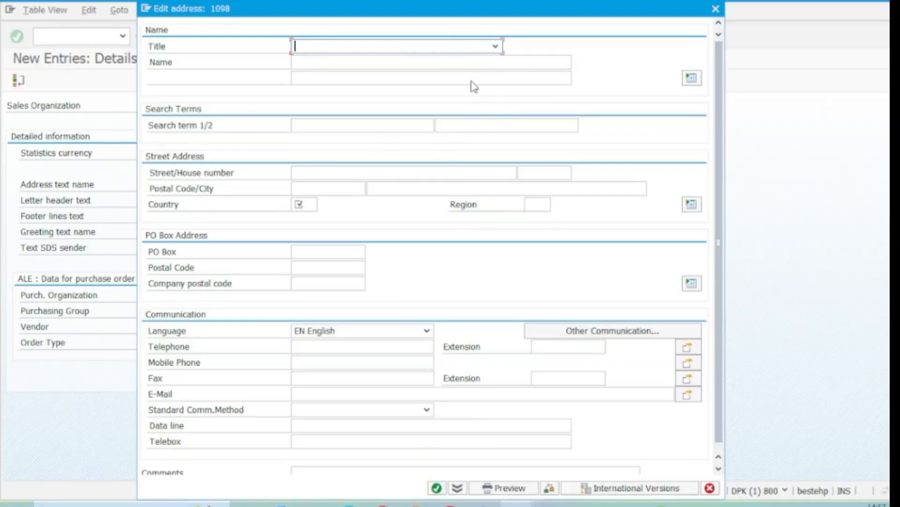
Set the address title to Company and enter the name "Sls Org-Bengaluru-SAPLan"
left_click(495, 47)
left_click(418, 60)
left_click(343, 61)
type("S")
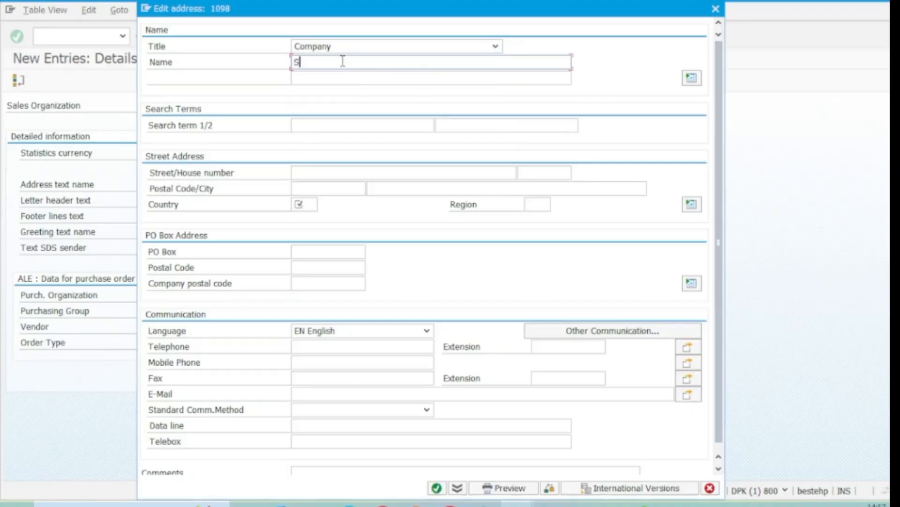
type("ls Org-Bengaluru-SAPLan")
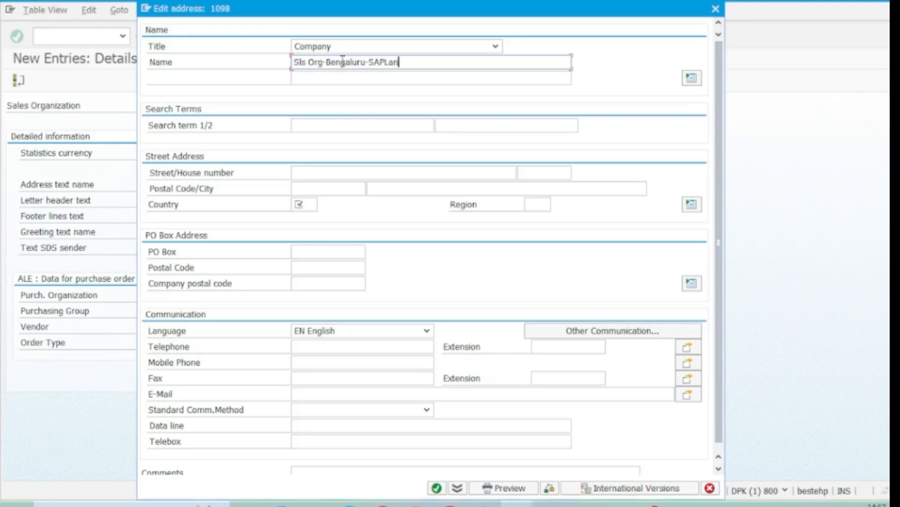
Enter SAPLan as the first search term and set the address country to IN and region to 10
left_click(302, 124)
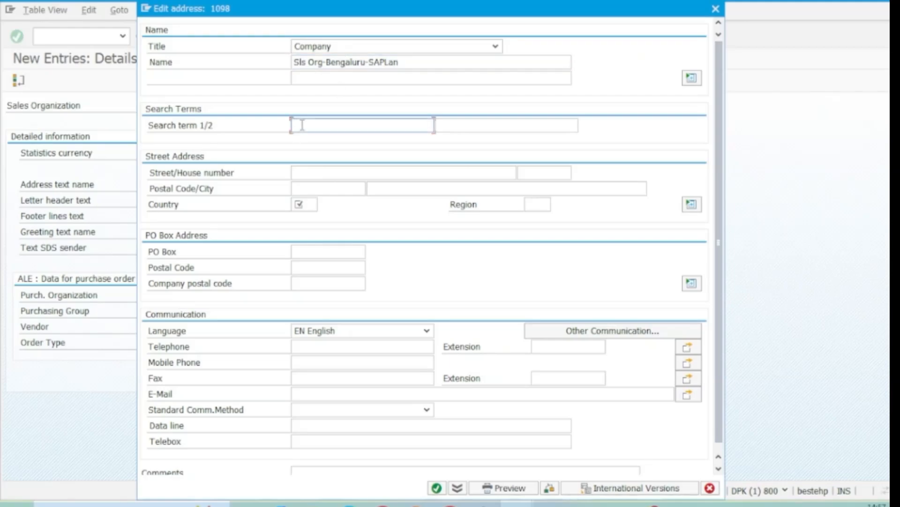
type("SAPLan")
left_click(312, 174)
left_click(302, 207)
type("IN")
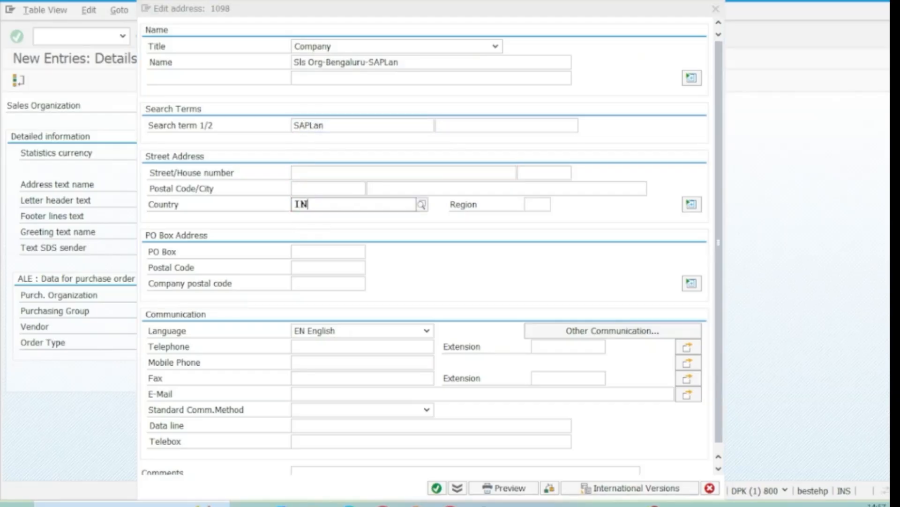
left_click(334, 236)
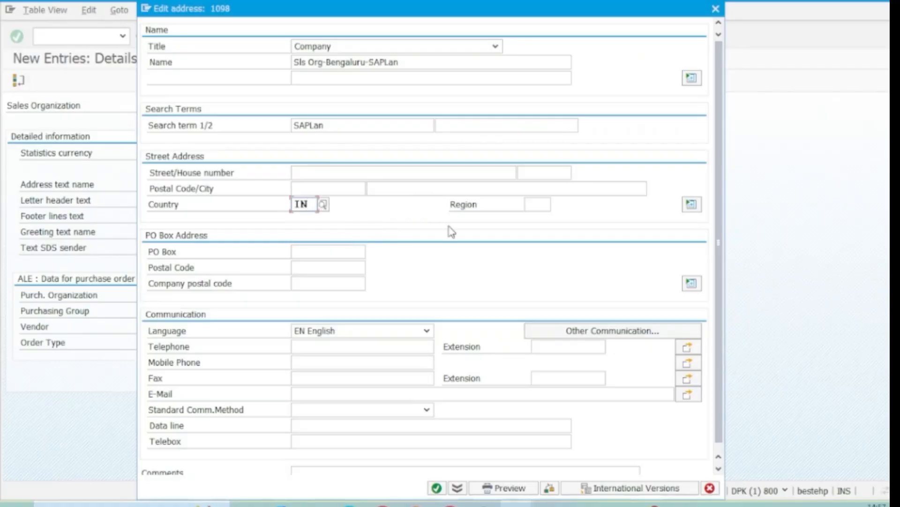
left_click(531, 206)
type("10")
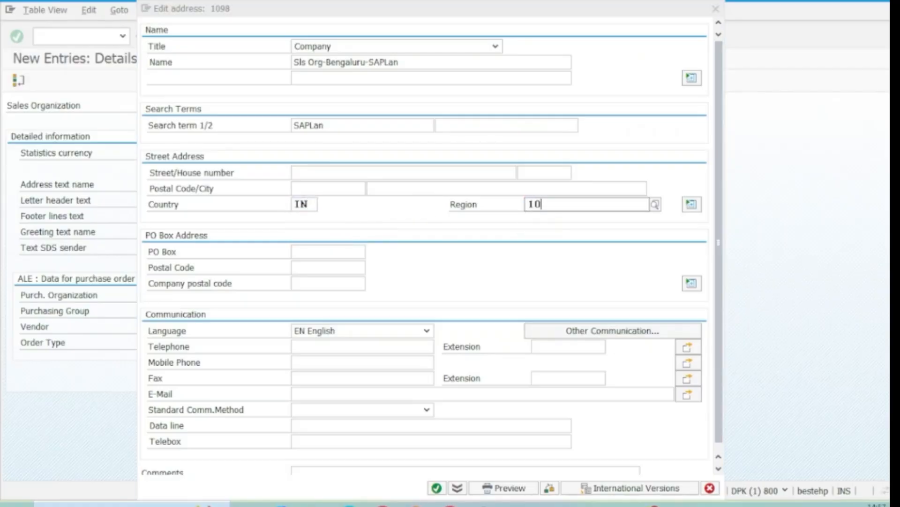
left_click(545, 240)
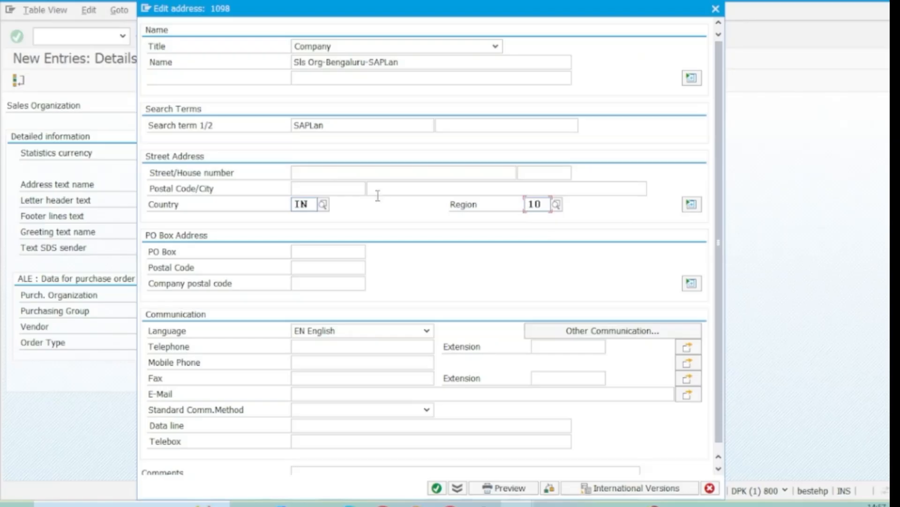
Fill in the street, house number, postal code and city of the sales organization's address
left_click(322, 171)
type("100")
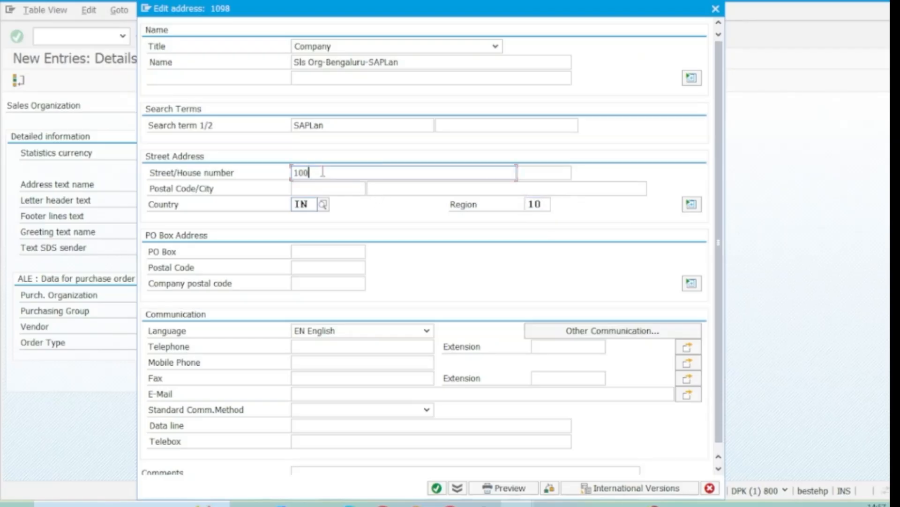
type(" ft ring road")
key("Tab")
type("455")
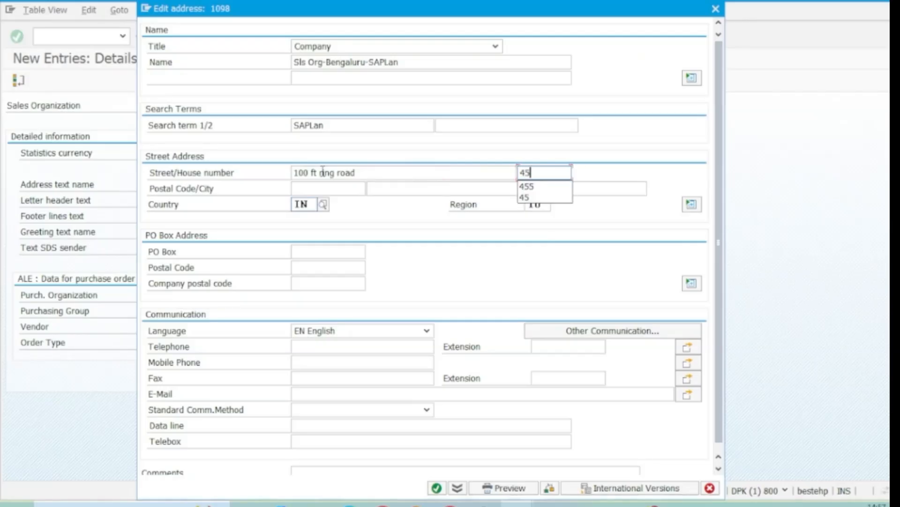
key("Tab")
type("560100")
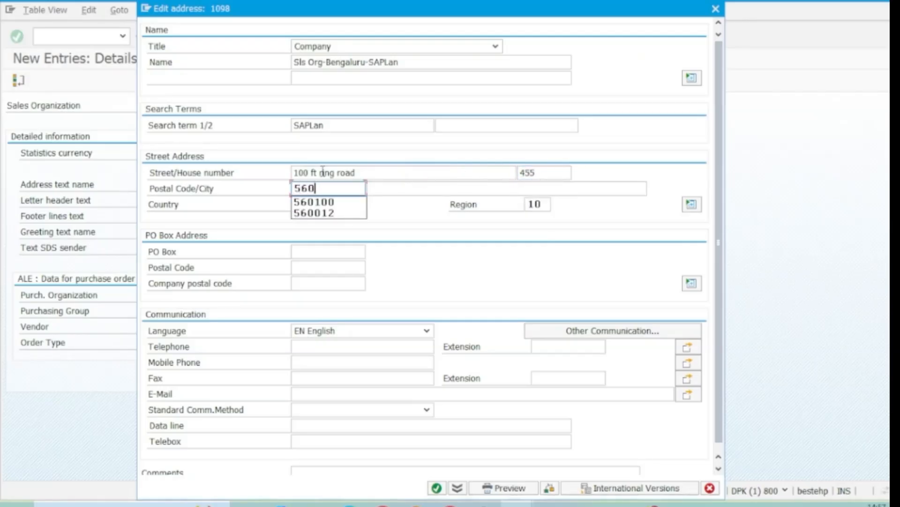
key("Tab")
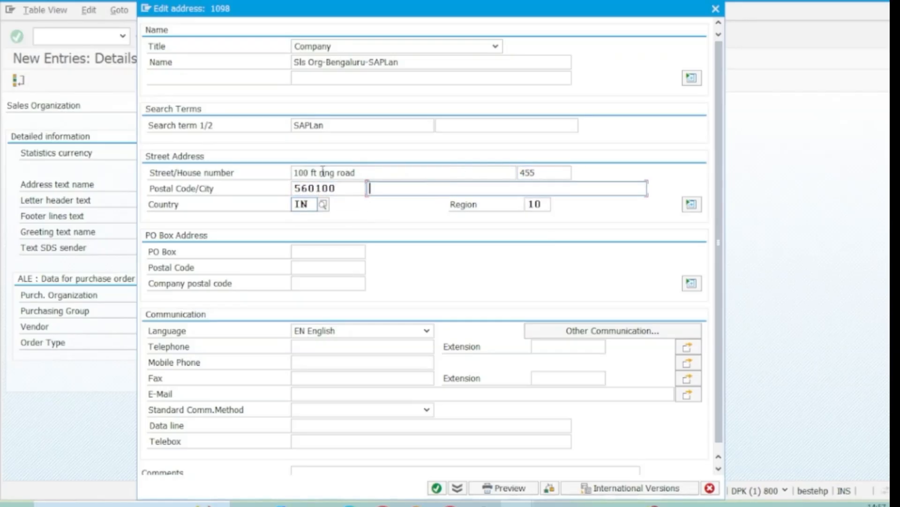
type("Bengaluru")
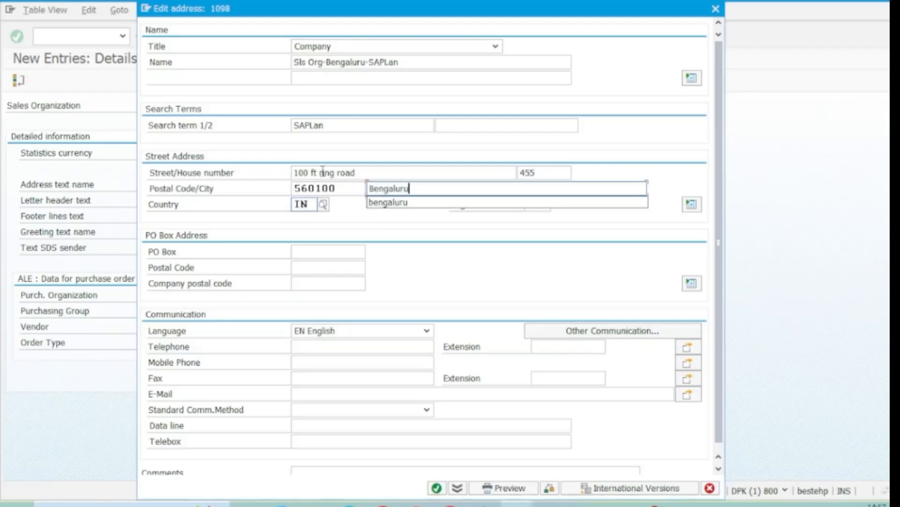
left_click(369, 230)
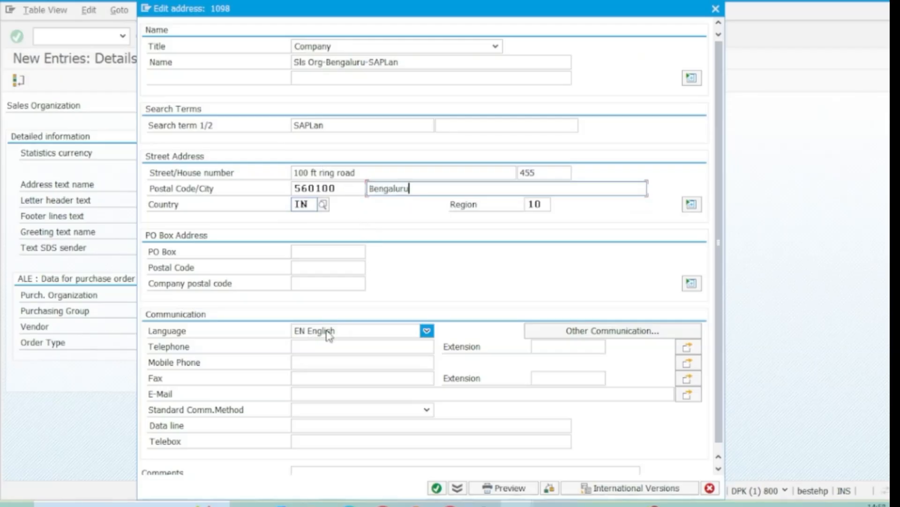
Confirm the sales organization's address and save the entry in the customizing request "SAPLan Learning Pvt ltd-ES Config"
left_click(436, 488)
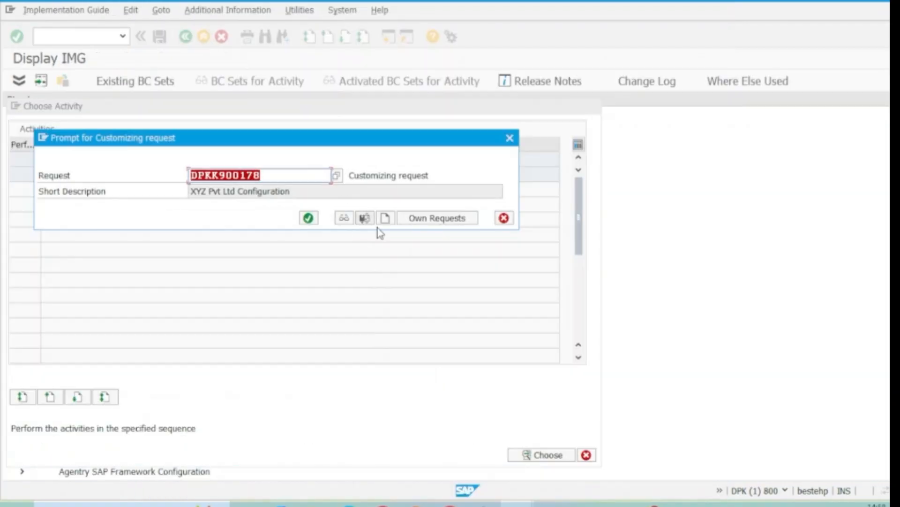
left_click(416, 219)
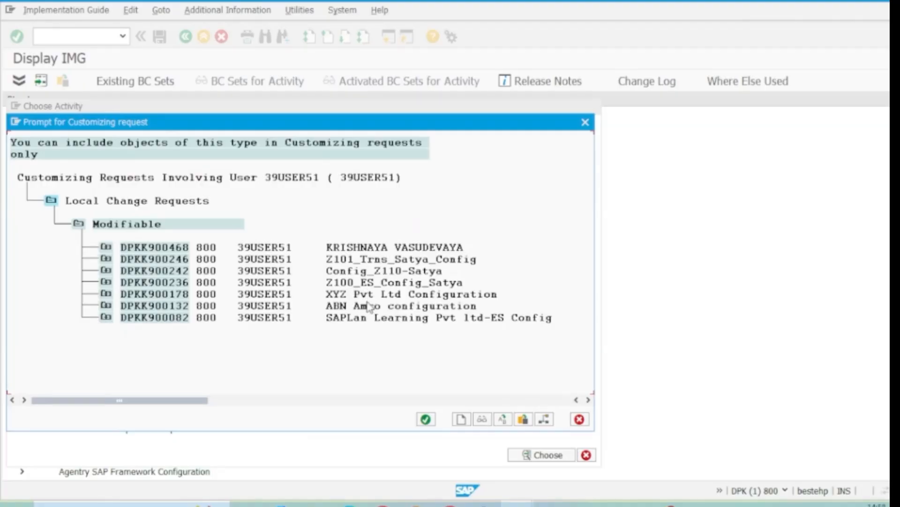
double_click(415, 318)
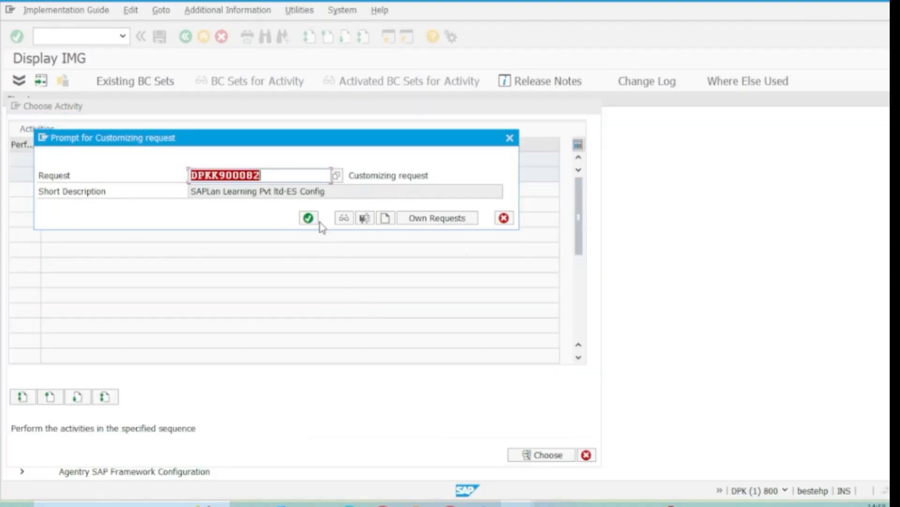
left_click(309, 218)
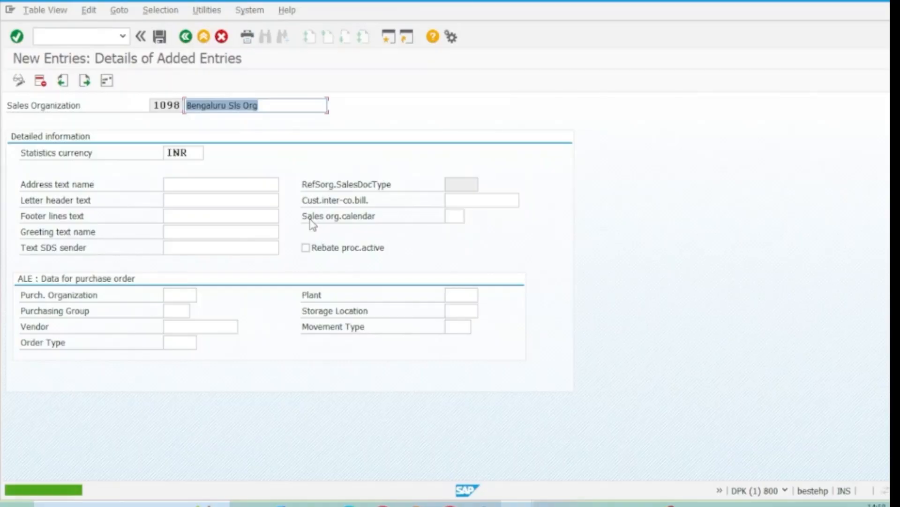
Return to the Implementation Guide and open the Define distribution channel activity under Sales and Distribution
left_click(186, 37)
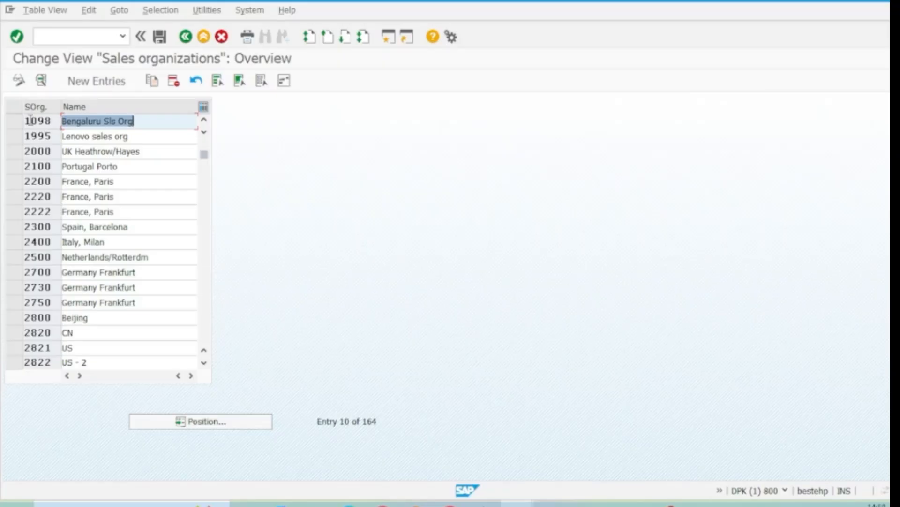
left_click(186, 38)
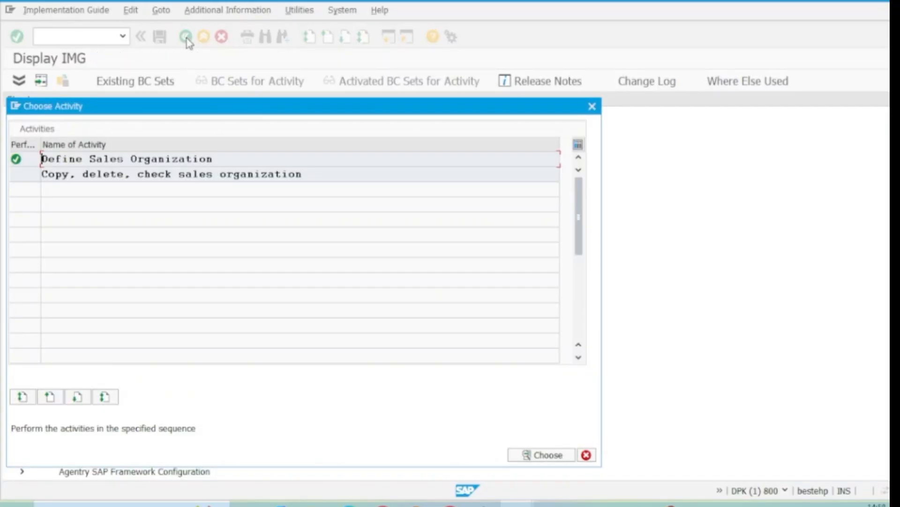
left_click(593, 108)
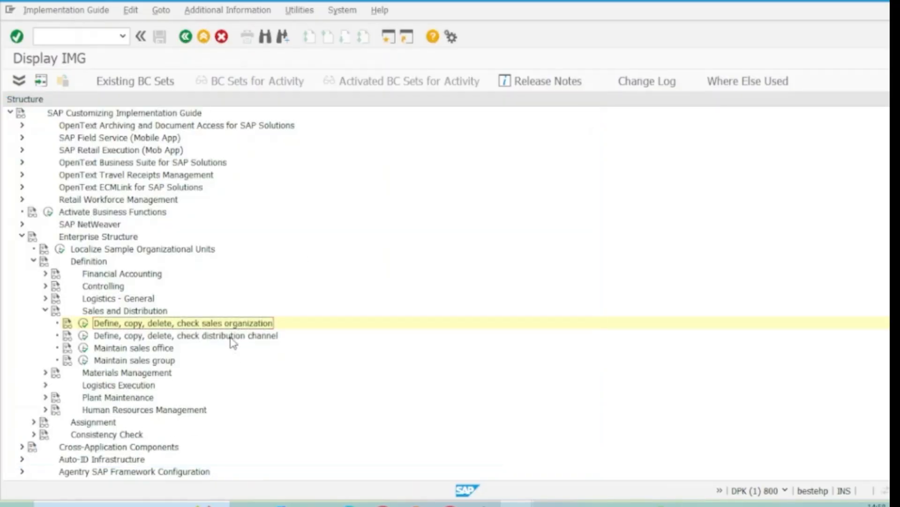
left_click(233, 336)
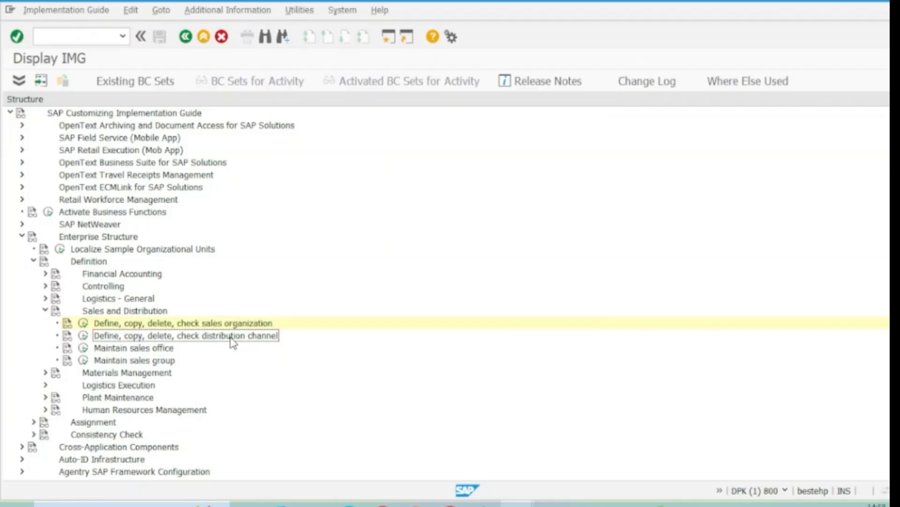
left_click(83, 336)
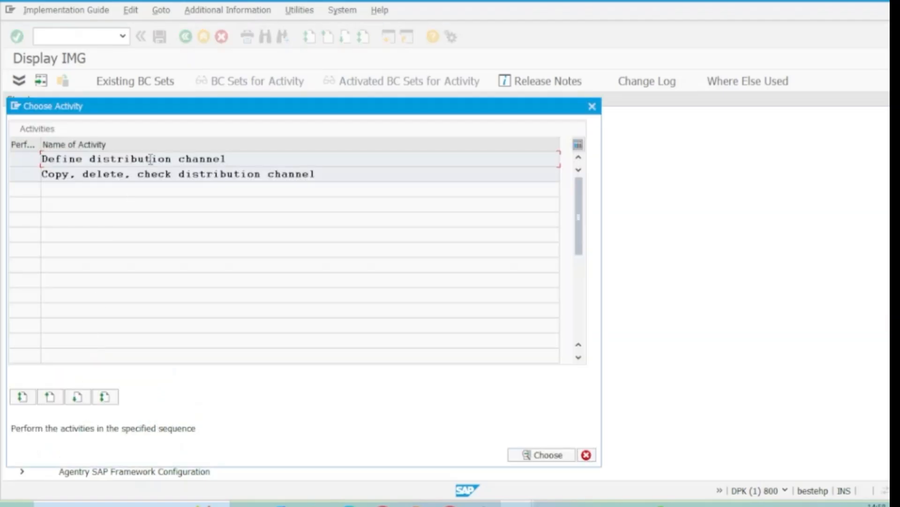
double_click(151, 159)
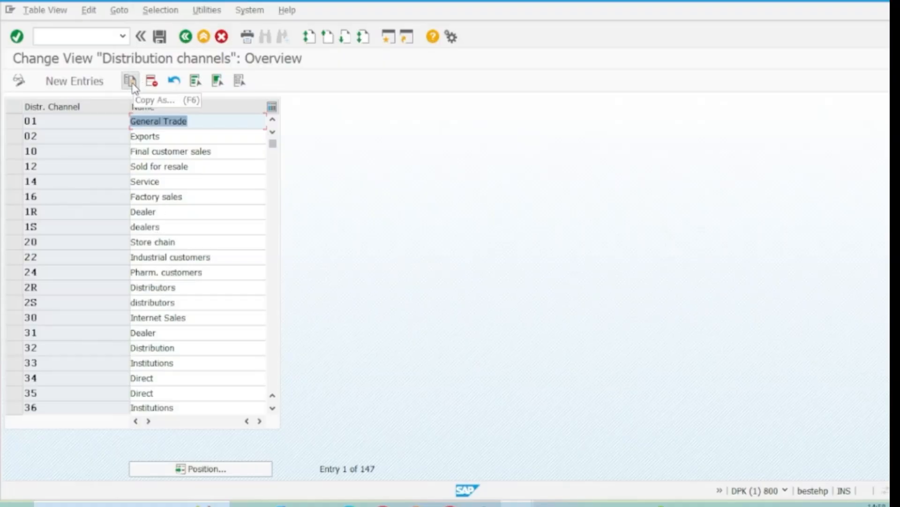
Start a new distribution channel entry with the code 98
left_click(87, 84)
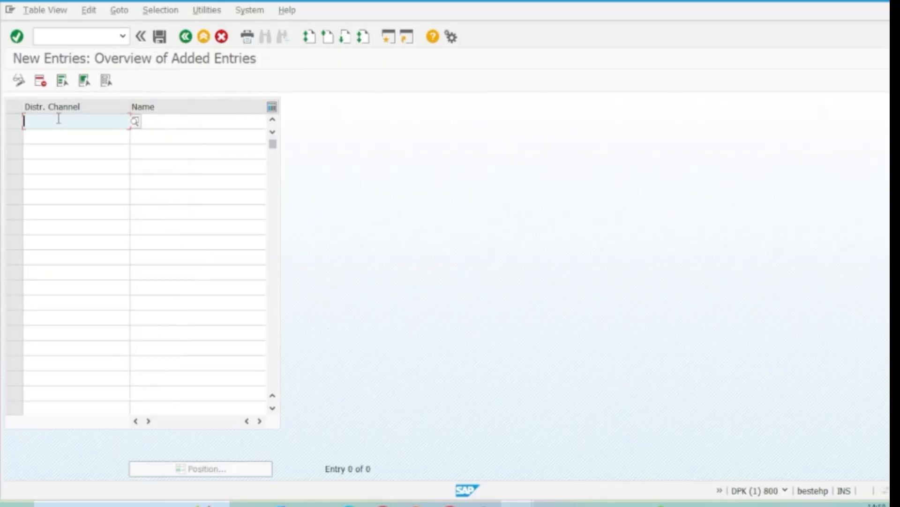
type("98")
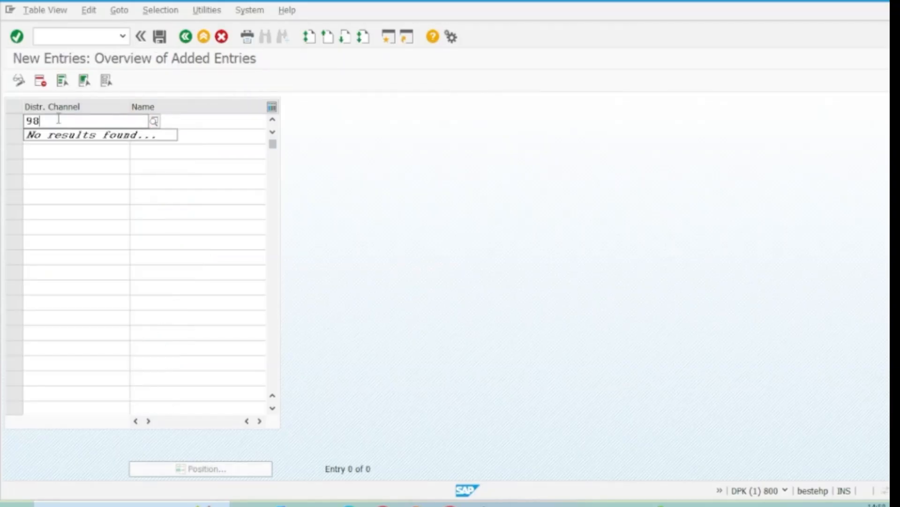
key("BackSpace")
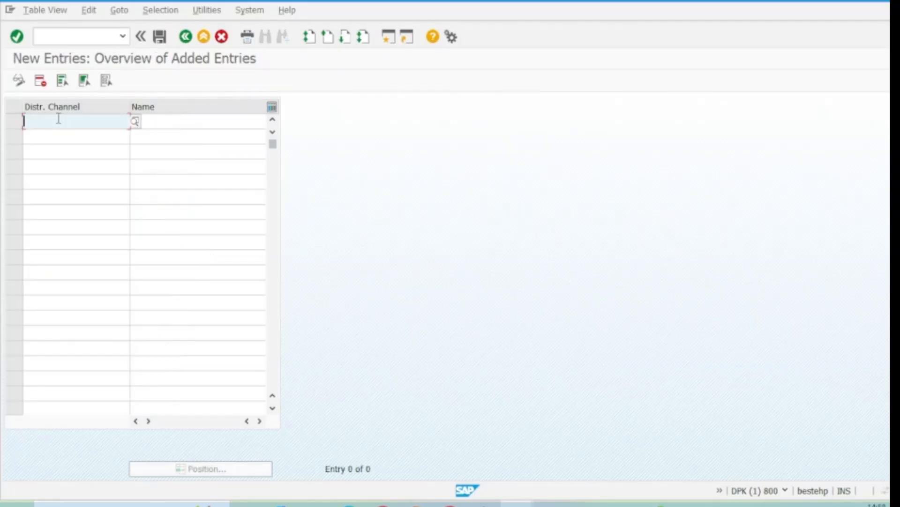
type("98")
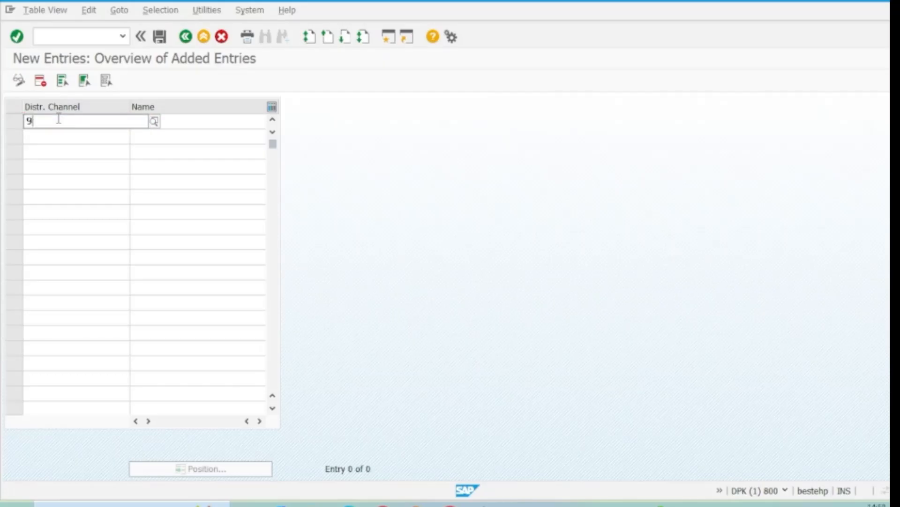
left_click(103, 169)
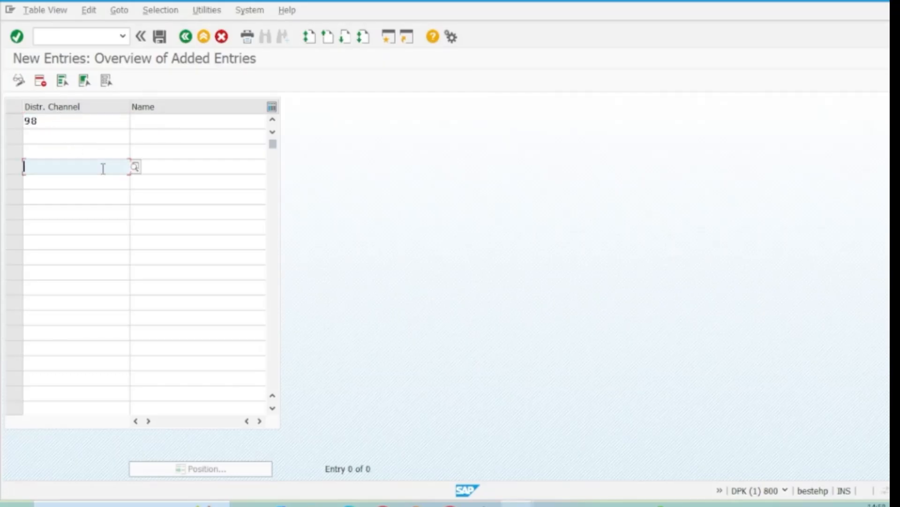
Name distribution channel 98 "Factory sales-SAPLan" and save it in the customizing request "SAPLan Learning Pvt ltd-ES Config"
left_click(148, 121)
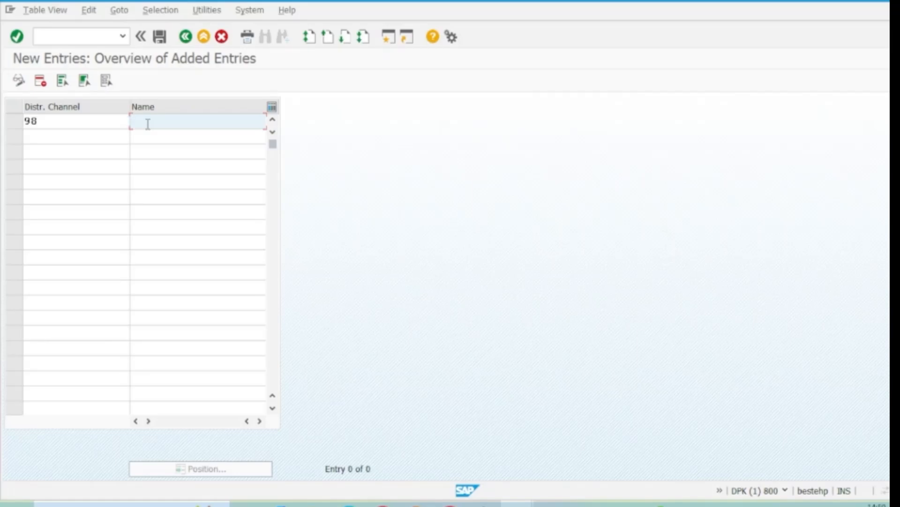
type("Factory sales-SAPLan")
left_click(160, 36)
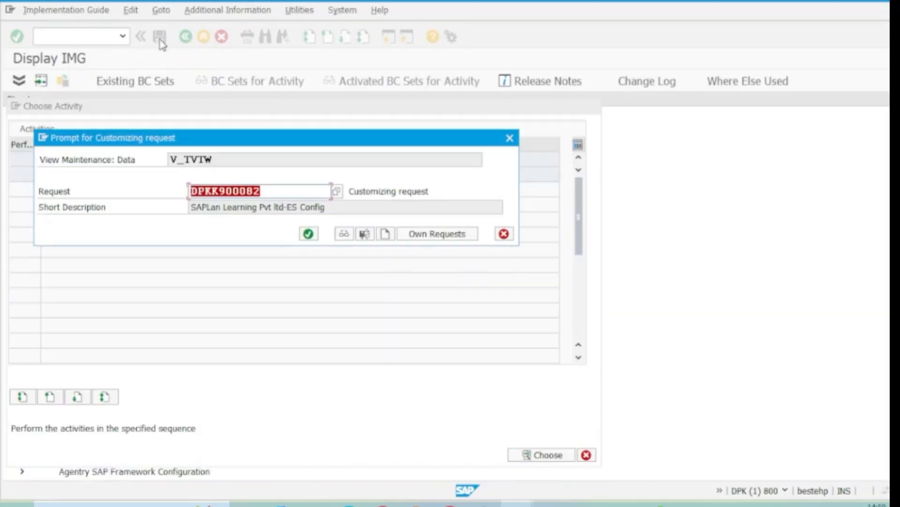
left_click(308, 233)
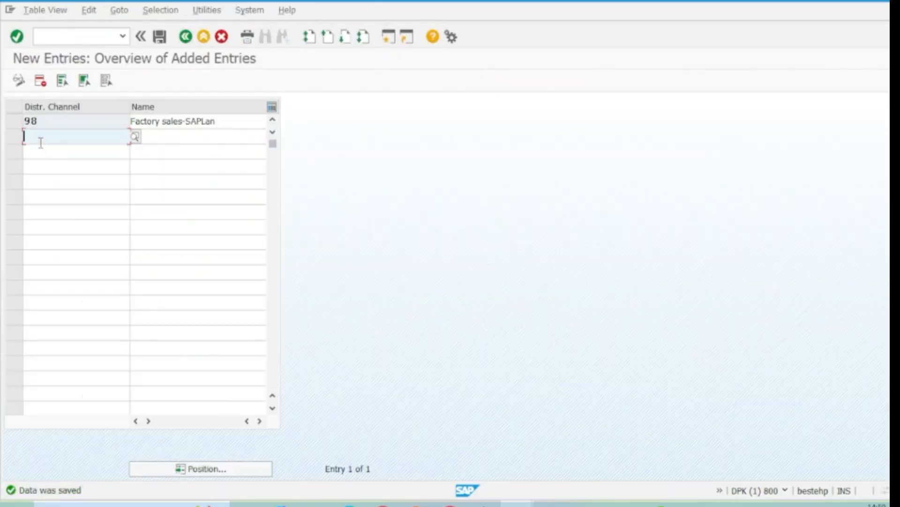
Leave the distribution channel activity and open the Maintain sales office activity in the Implementation Guide
left_click(162, 142)
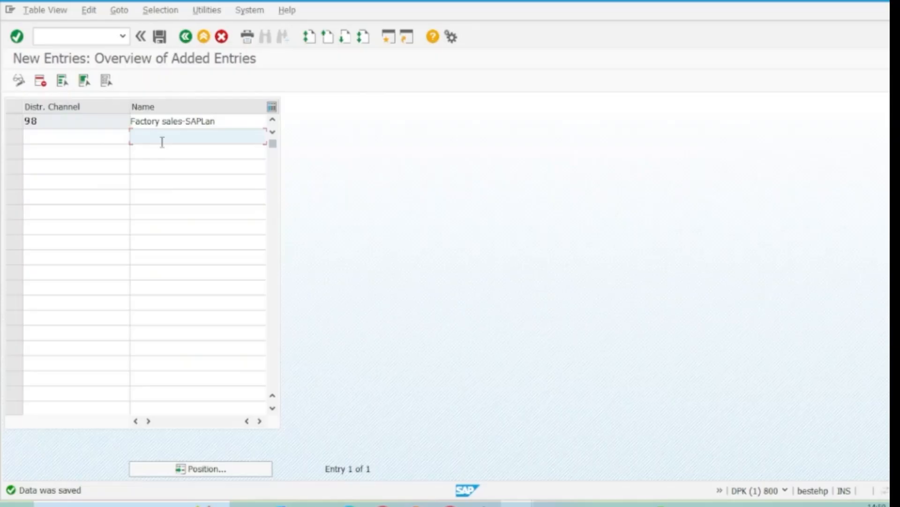
left_click(186, 37)
left_click(187, 38)
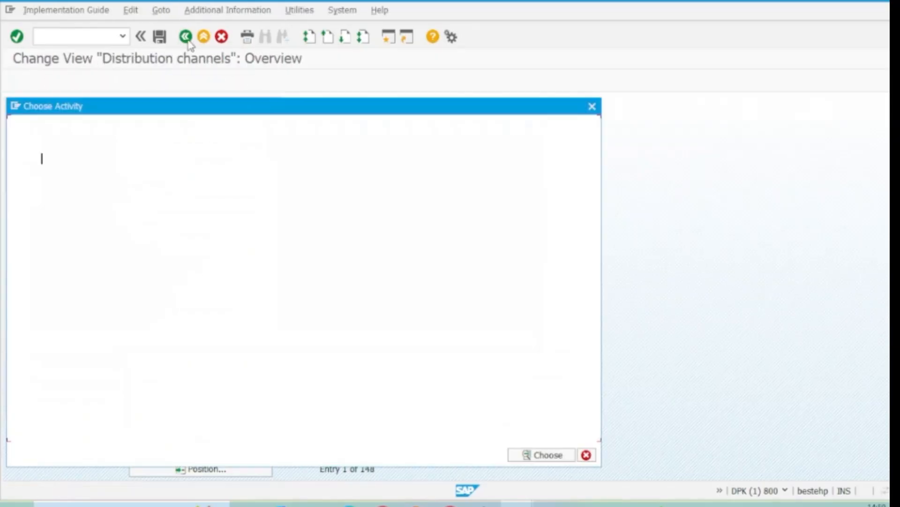
left_click(591, 107)
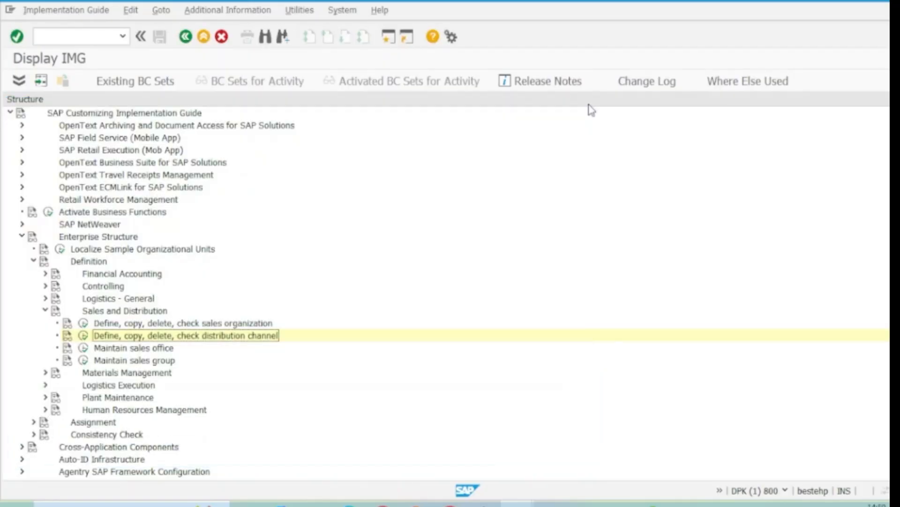
left_click(157, 351)
left_click(159, 362)
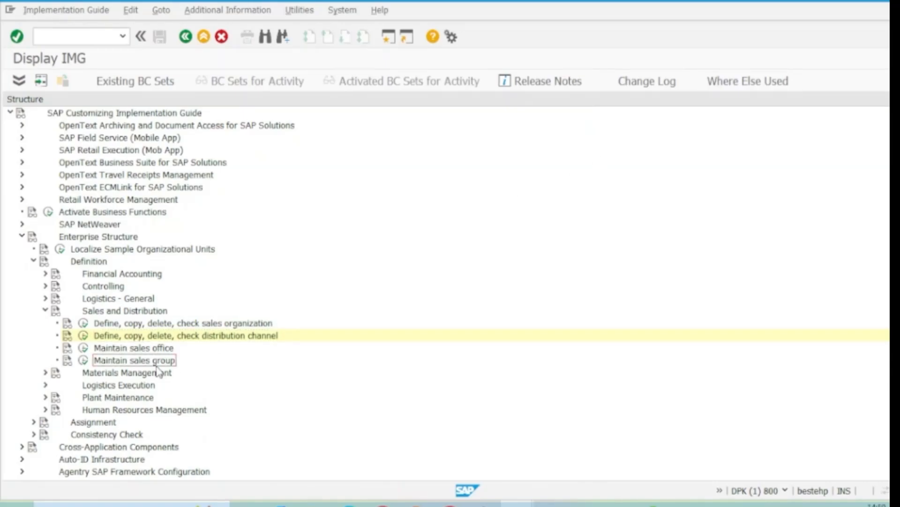
left_click(84, 349)
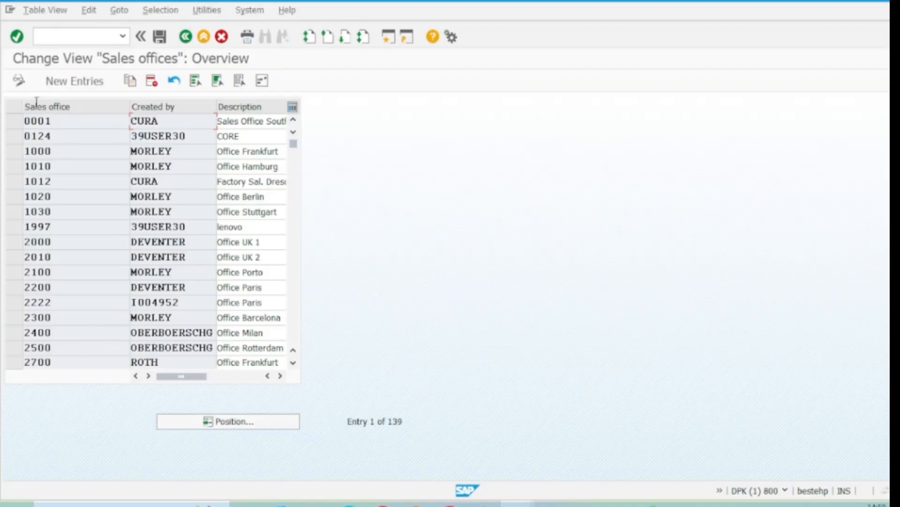
Add sales office 1098 with the description "Southern Sls Ofc" and save the entry
left_click(84, 81)
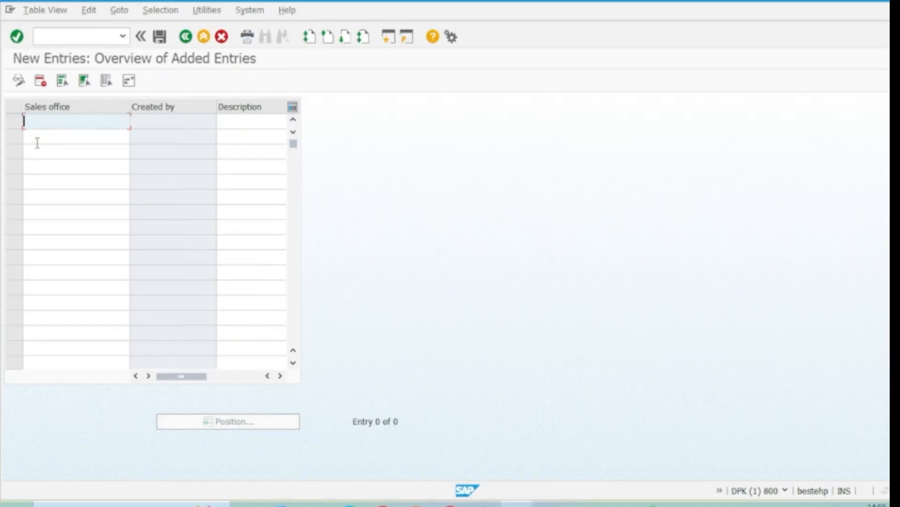
type("1098")
left_click(230, 124)
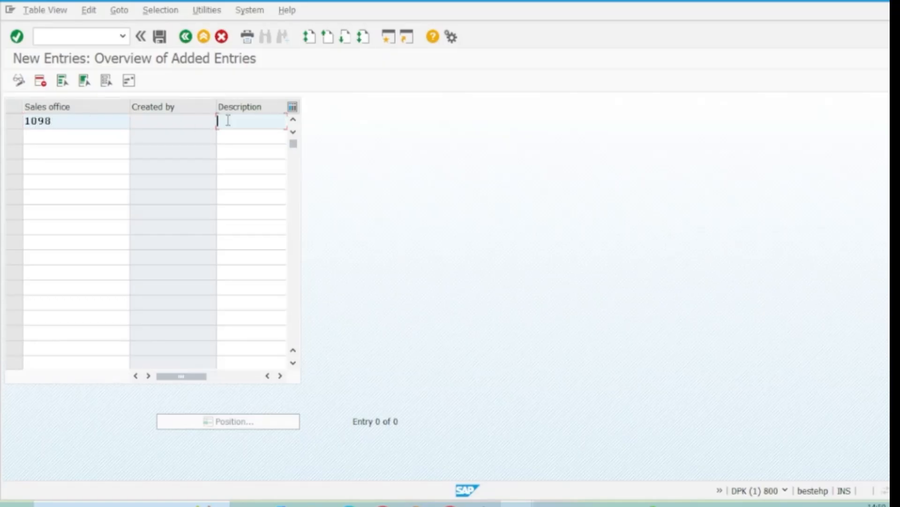
type("Southern")
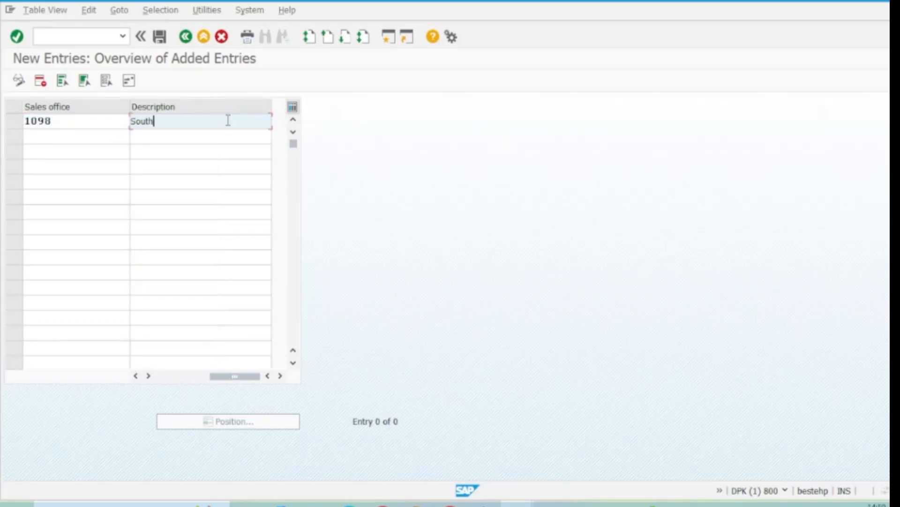
type(" Sls Ofc-SAP")
key("BackSpace")
key("BackSpace")
key("BackSpace")
left_click(160, 37)
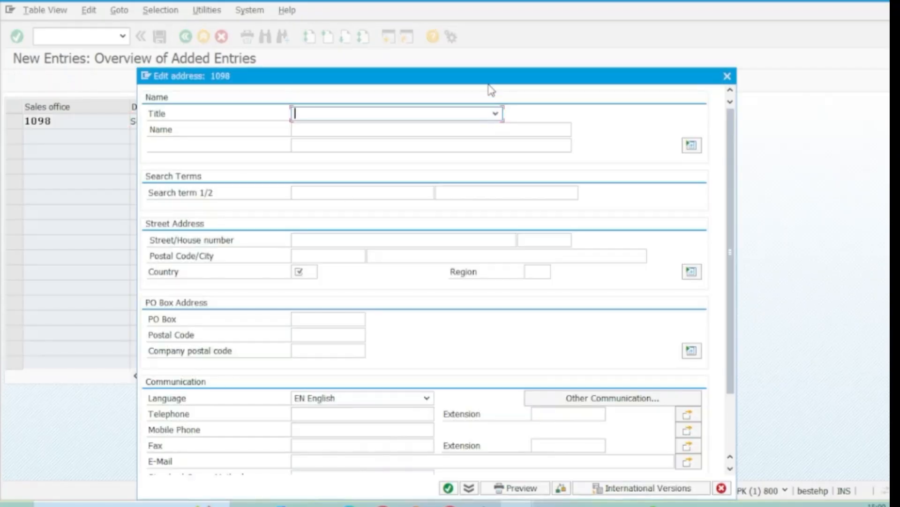
Set the sales office's address title to Company, the name to "Sales offc-SAPLan" and the first search term to SAPLan
left_click_drag(490, 83, 456, 17)
left_click(460, 46)
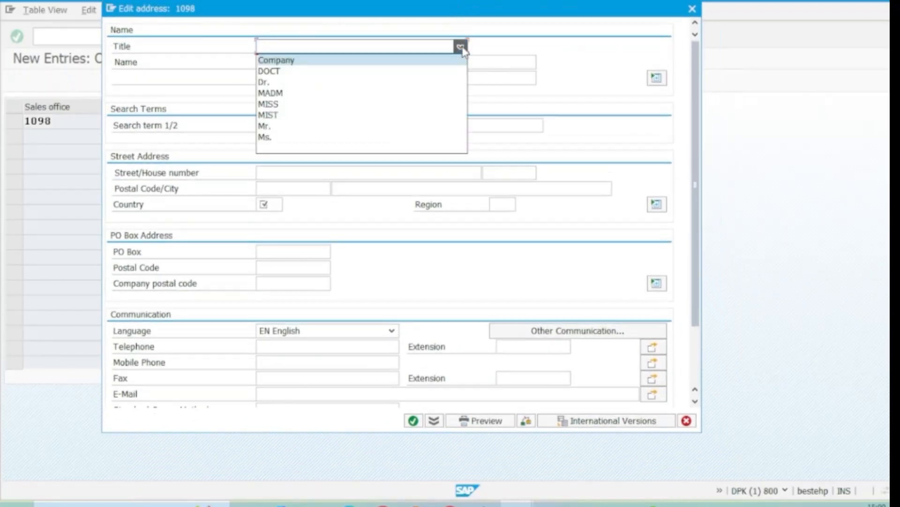
left_click(281, 63)
left_click(280, 65)
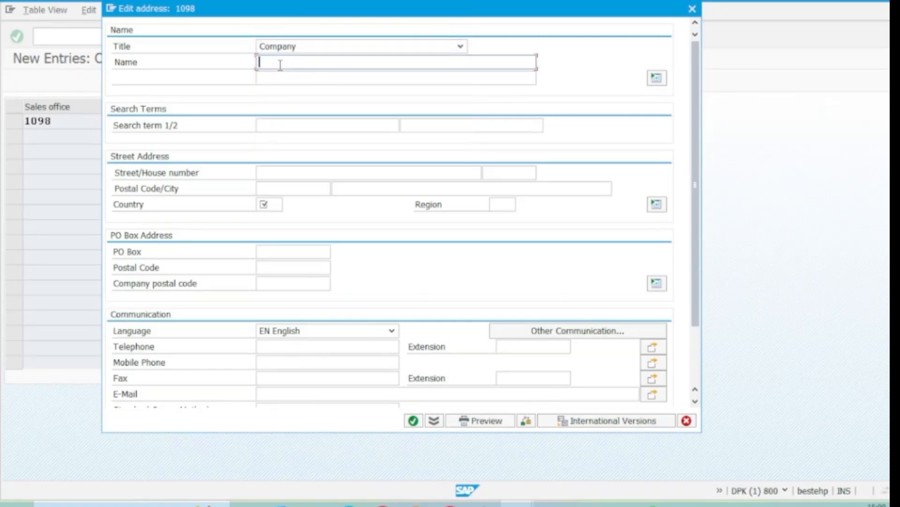
left_click_drag(330, 16, 410, 33)
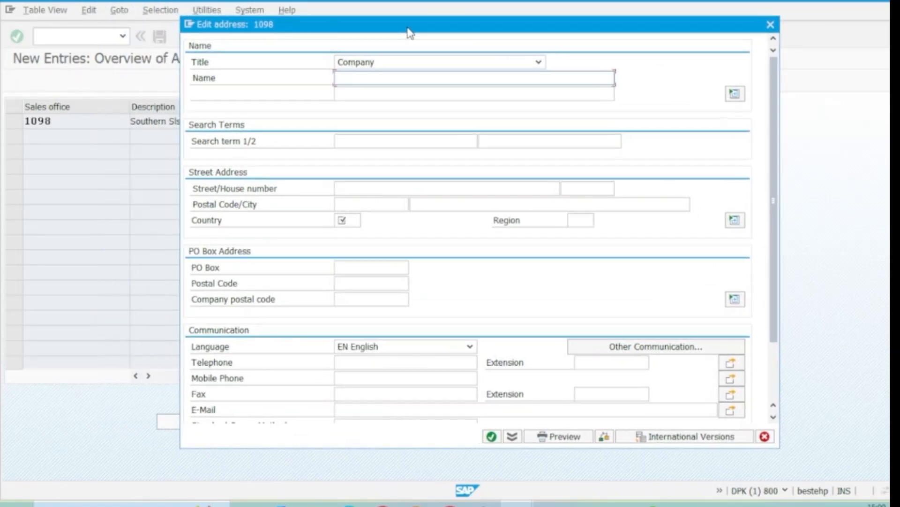
type("Sales offc-SAPLan")
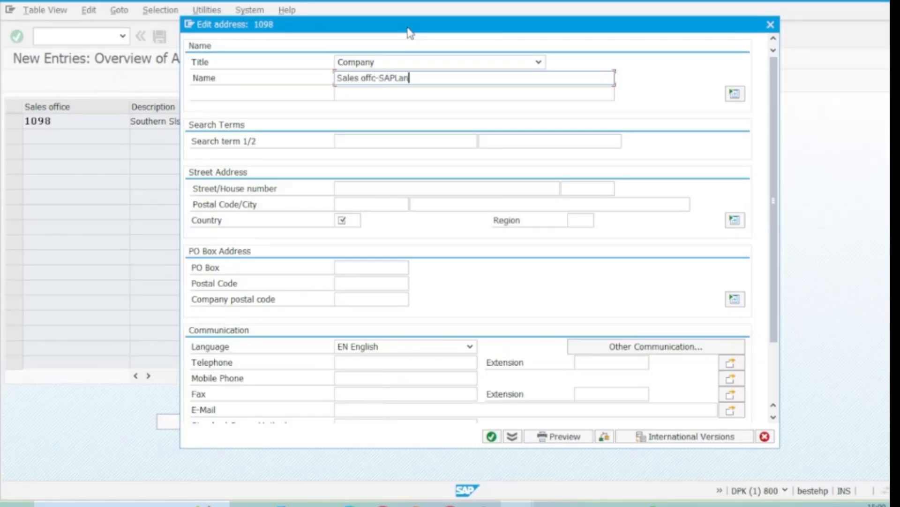
left_click(354, 141)
type("SAPLan")
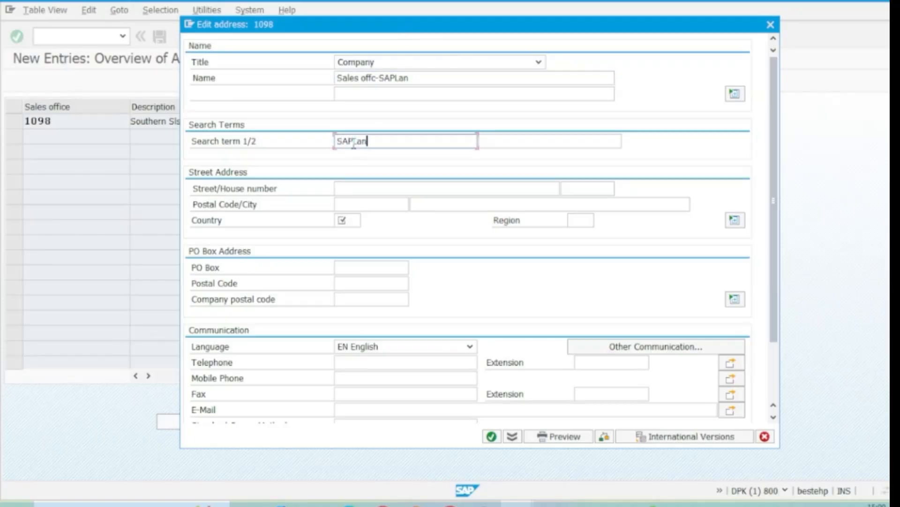
Fill in the street, house number, postal code and city in the sales office's street address
left_click(345, 187)
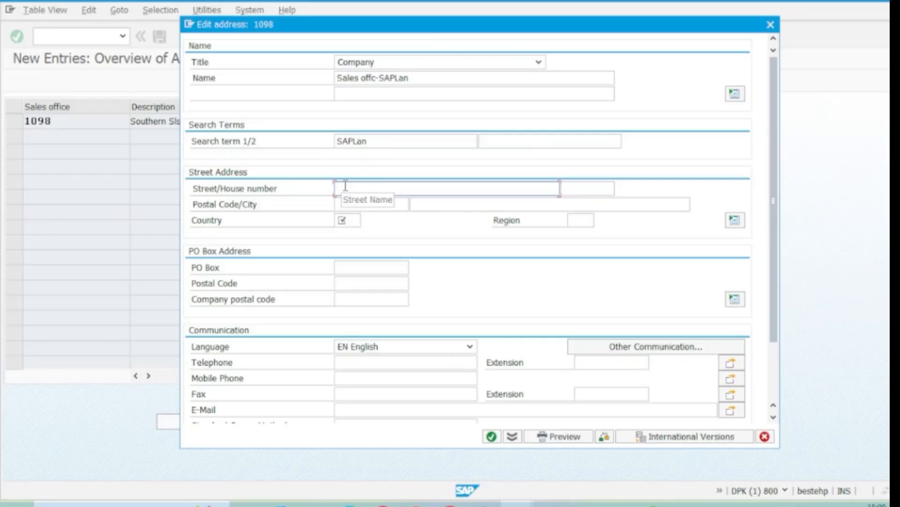
type("Mas")
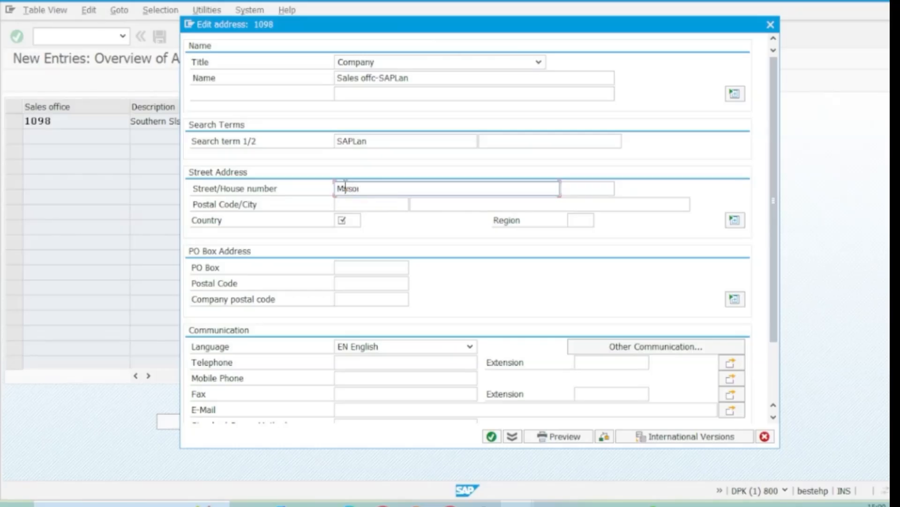
type("ore")
key("Tab")
type("555")
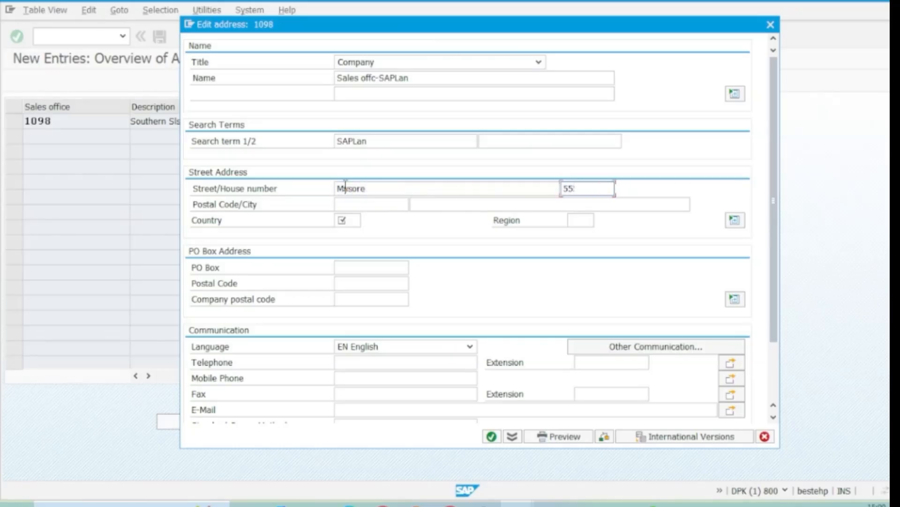
key("Tab")
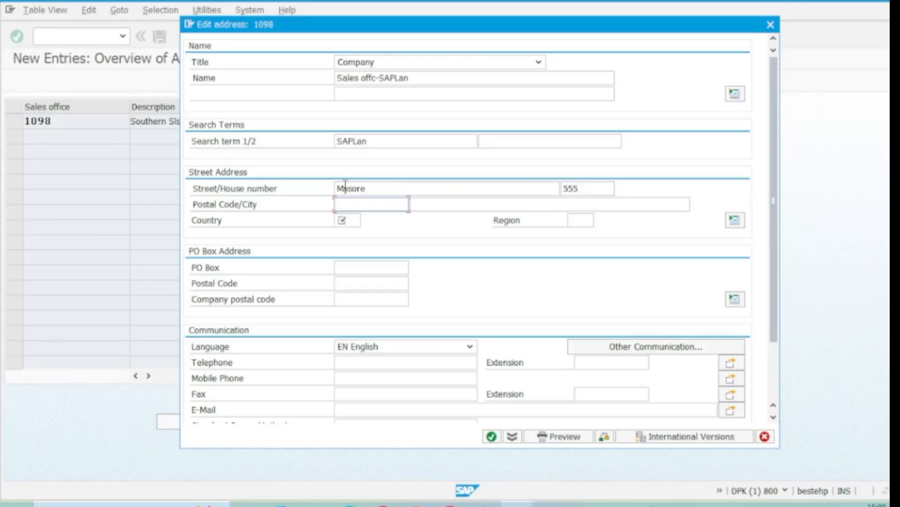
type("521301")
key("Tab")
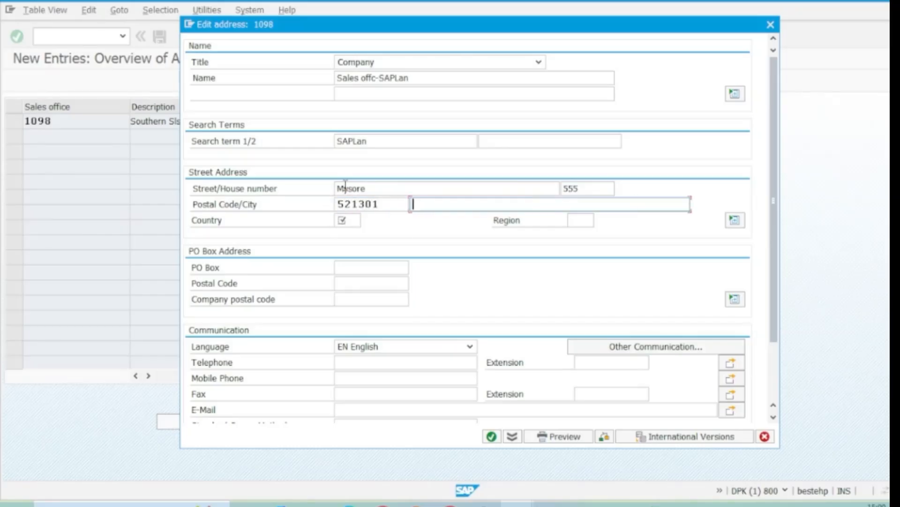
type("Mysoere")
Set the sales office address's country to IN and choose region 10, Karnataka, from the list of regions
left_click(344, 220)
type("IN")
key("Return")
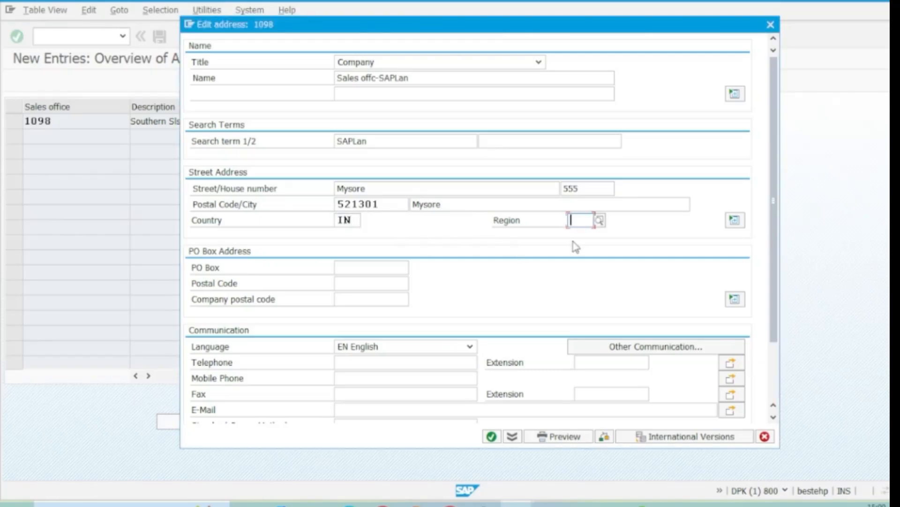
left_click(601, 220)
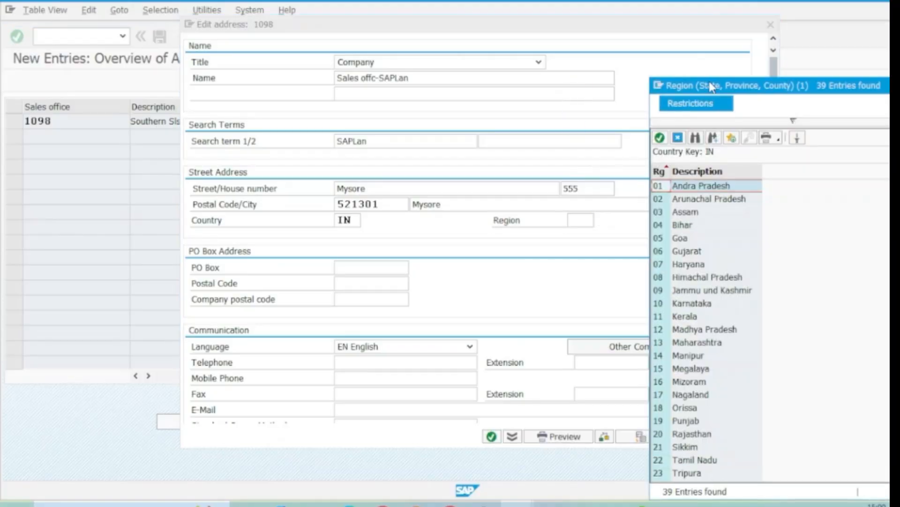
left_click_drag(708, 86, 547, 18)
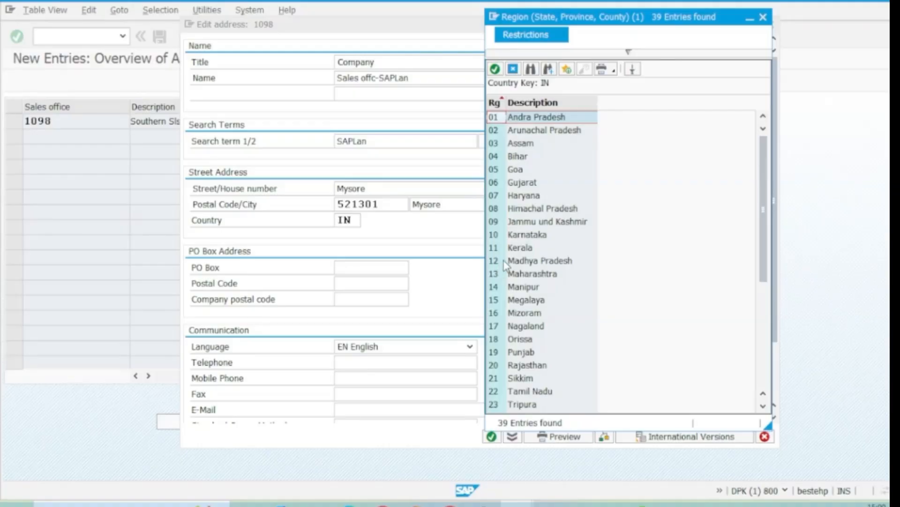
double_click(527, 234)
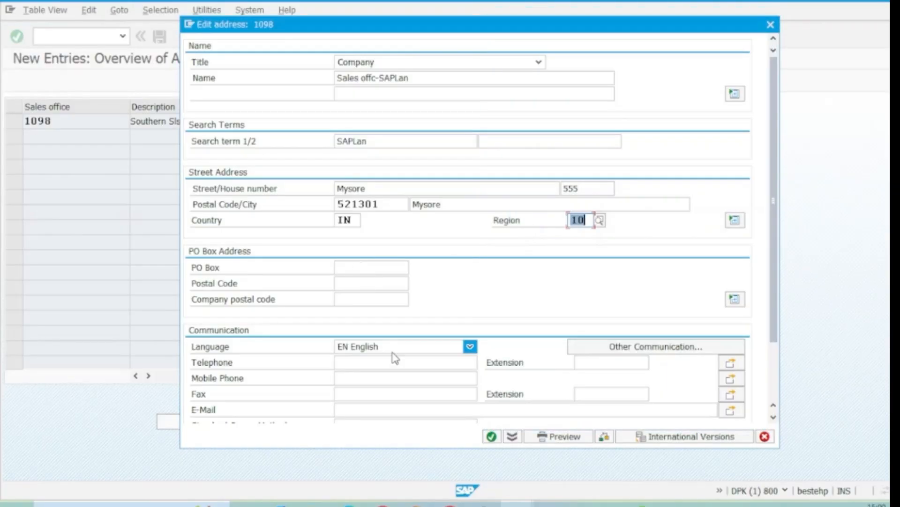
Confirm the address, save it in the customizing request "SAPLan Learning Pvt ltd-ES Config" and select sales office 1098 in the overview
left_click(493, 441)
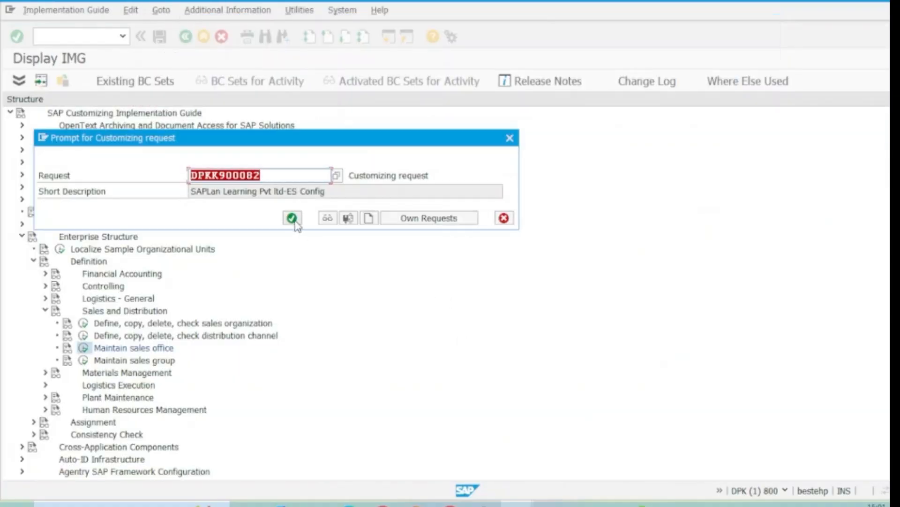
left_click(292, 218)
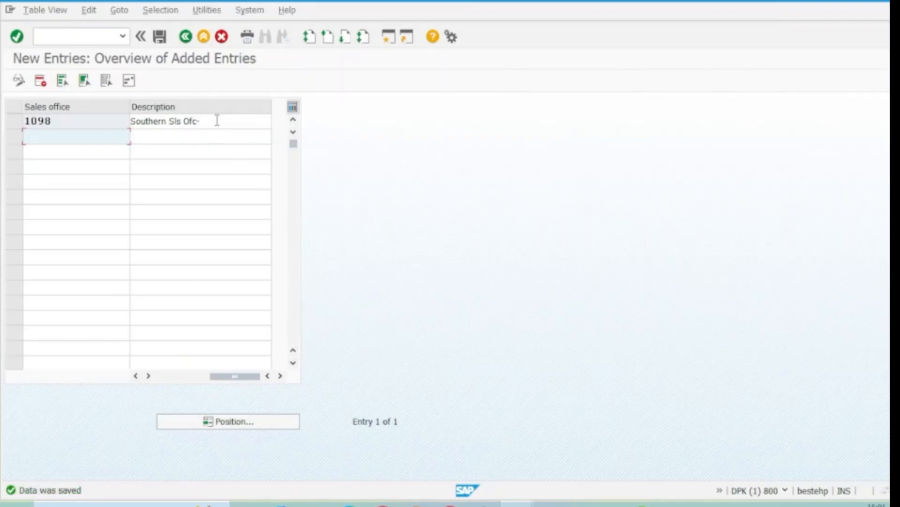
left_click(186, 37)
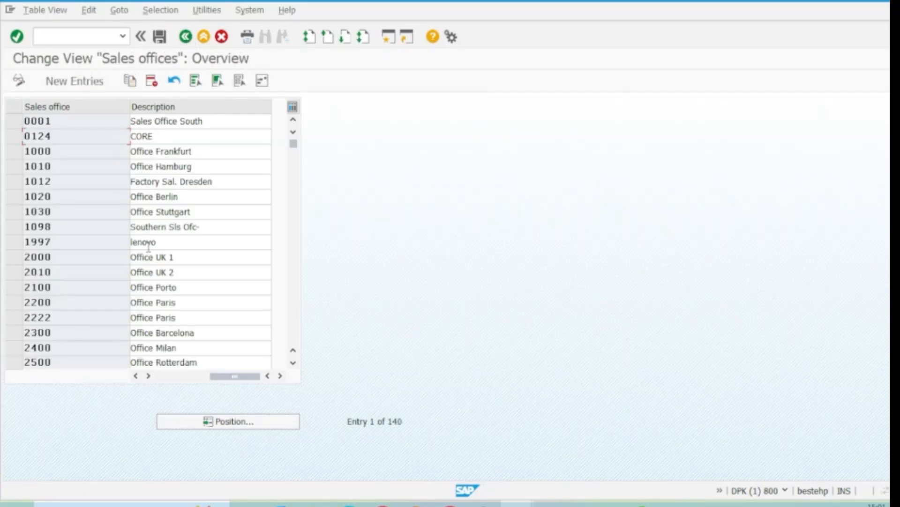
left_click(15, 227)
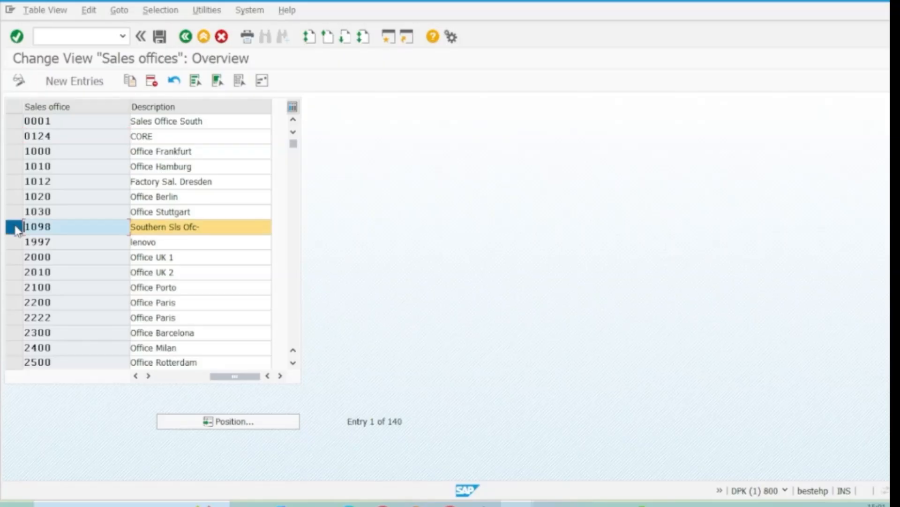
Leave the sales office activity and open the Maintain sales group activity in the Implementation Guide
left_click(186, 37)
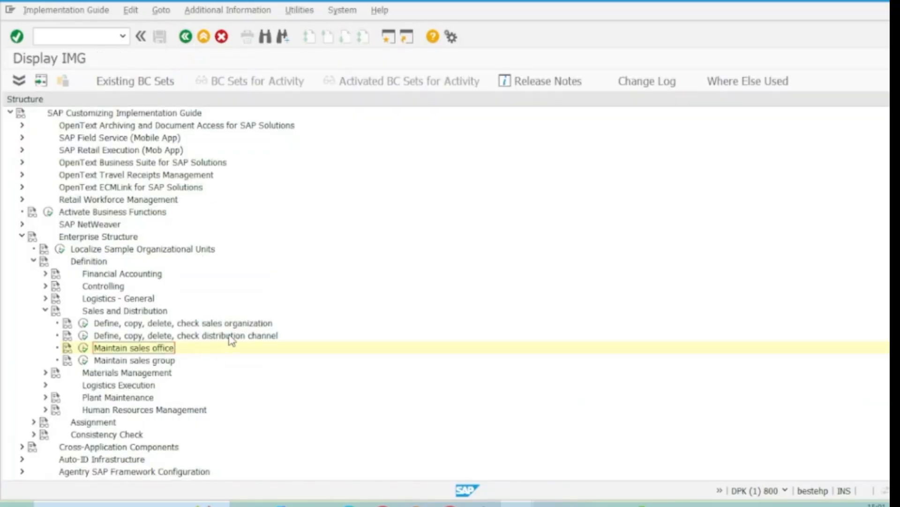
left_click(231, 338)
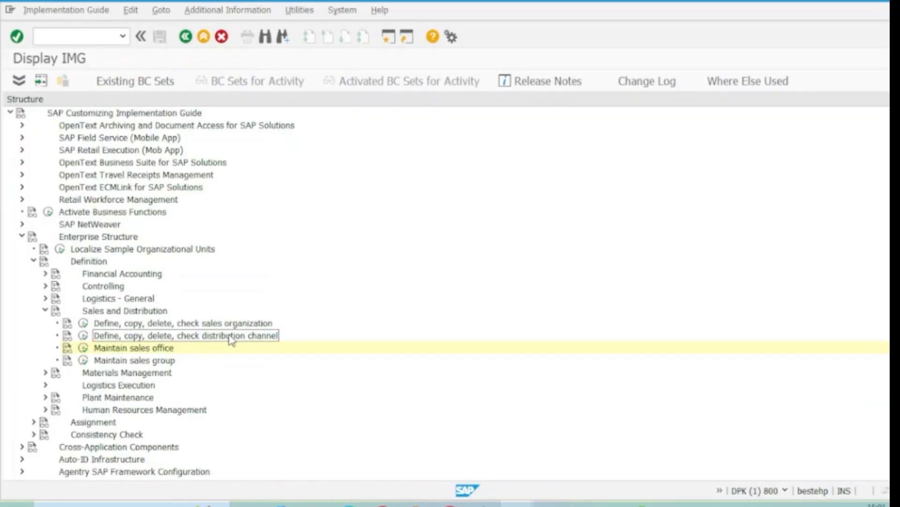
left_click(140, 360)
left_click(84, 360)
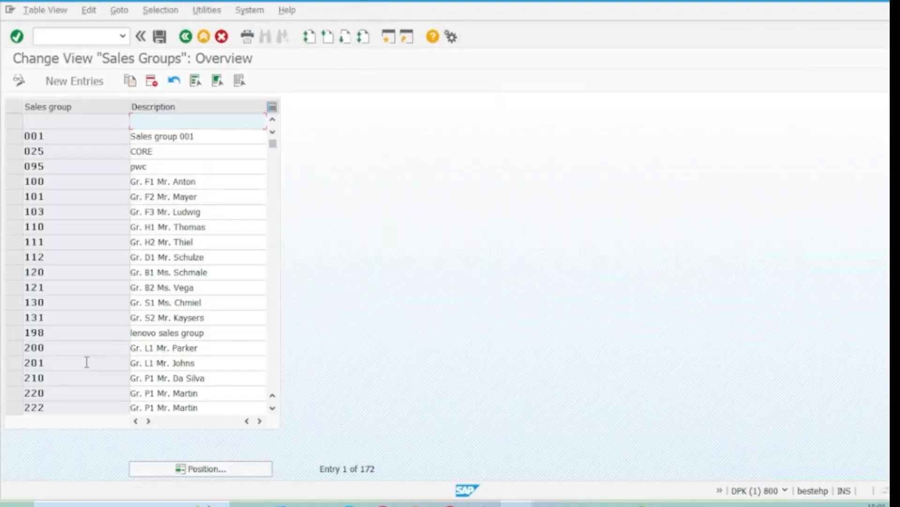
Copy sales group 001 as 109 with the description "Sales group 1098" and save it in the customizing request "SAPLan Learning Pvt ltd-ES Config"
left_click(13, 136)
left_click(131, 83)
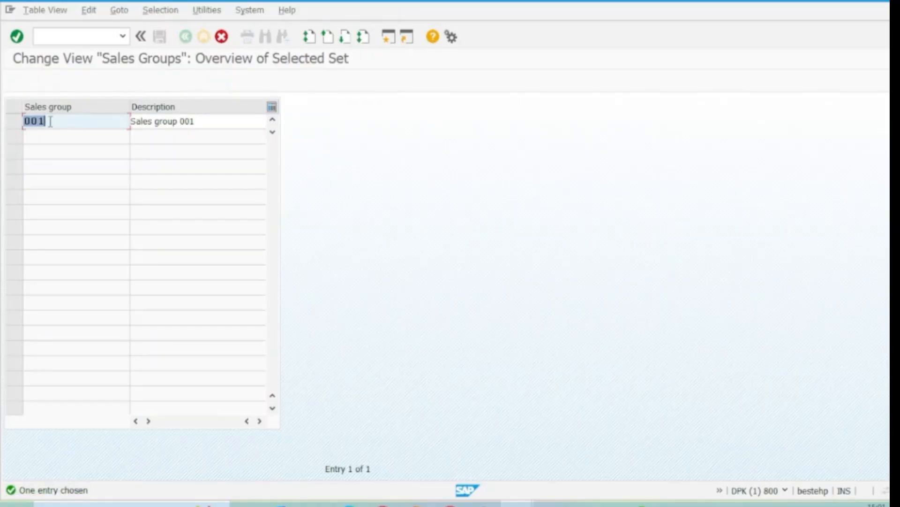
type("109")
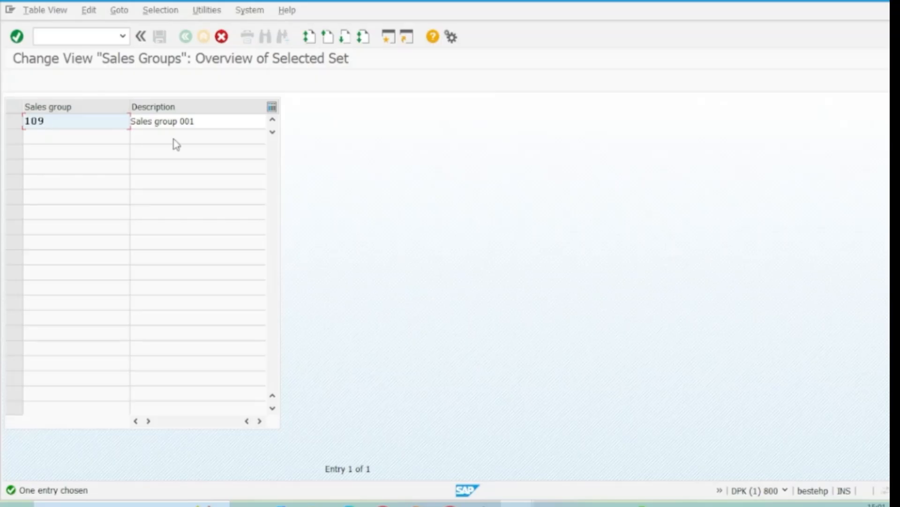
left_click(198, 121)
key("BackSpace")
key("BackSpace")
key("BackSpace")
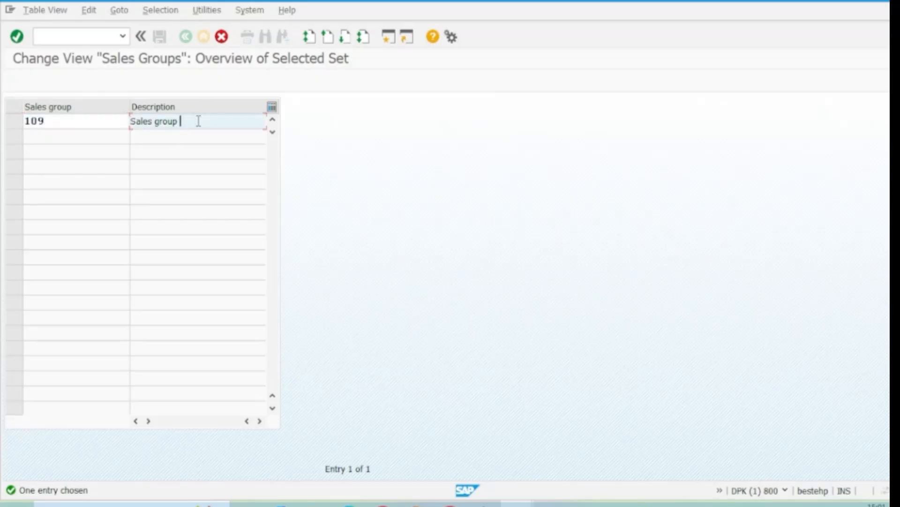
type("1098")
left_click(17, 36)
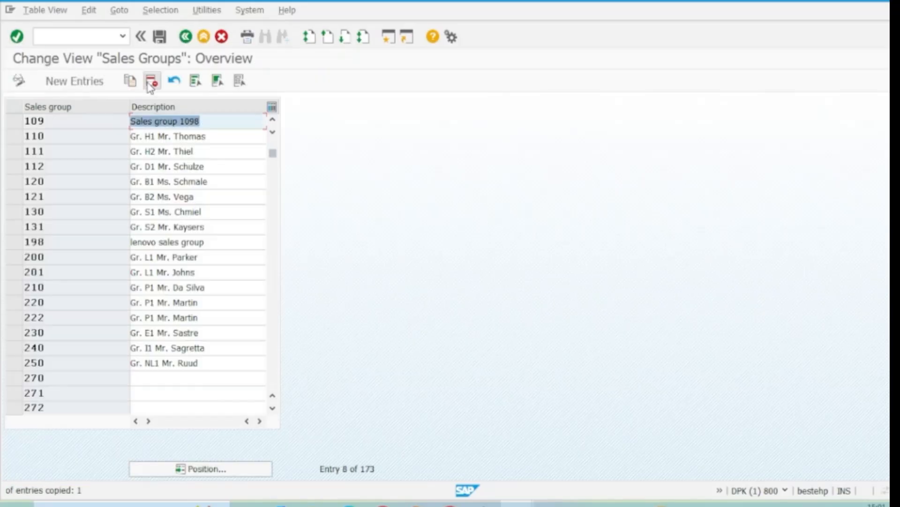
left_click(160, 37)
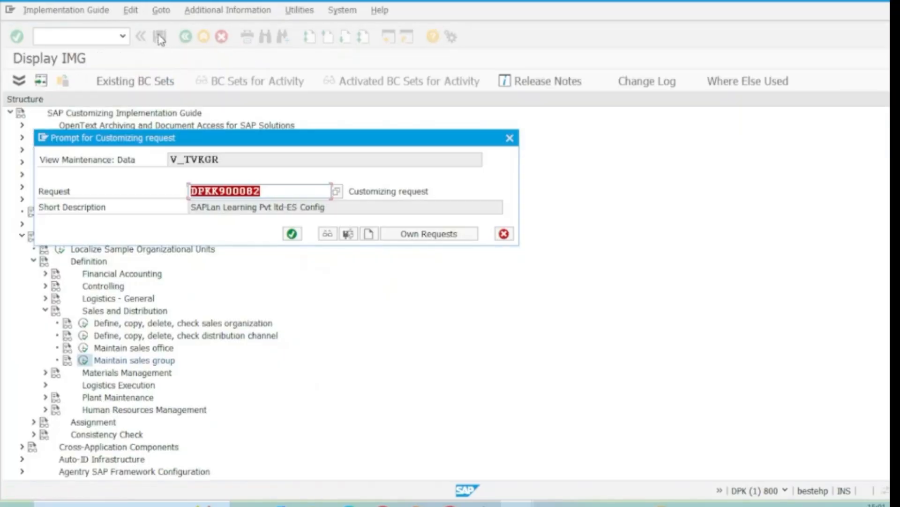
left_click(292, 234)
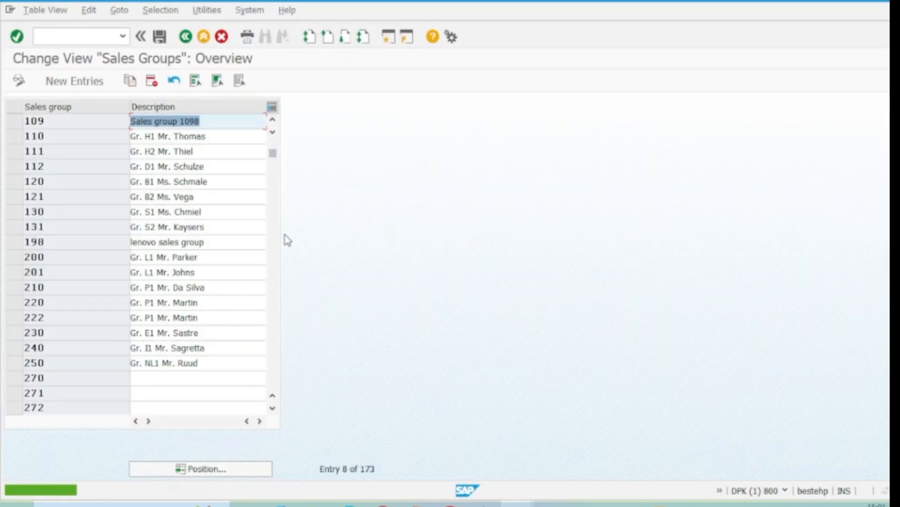
Leave the sales group activity and collapse the Sales and Distribution node under Definition in the Implementation Guide
left_click(186, 36)
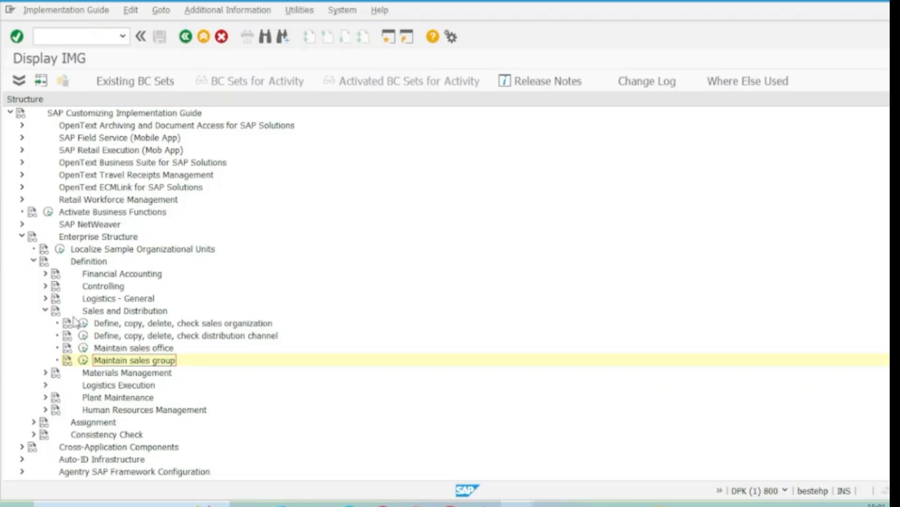
left_click(224, 326)
left_click(231, 337)
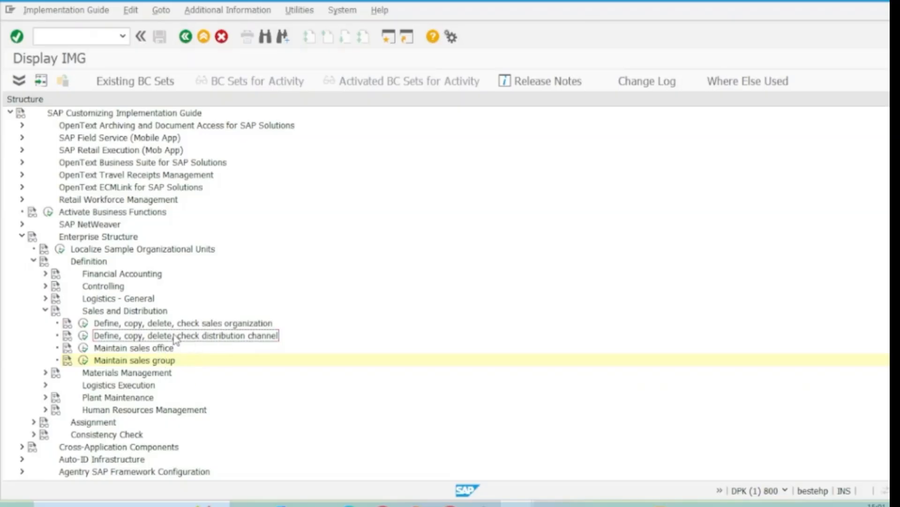
left_click(46, 310)
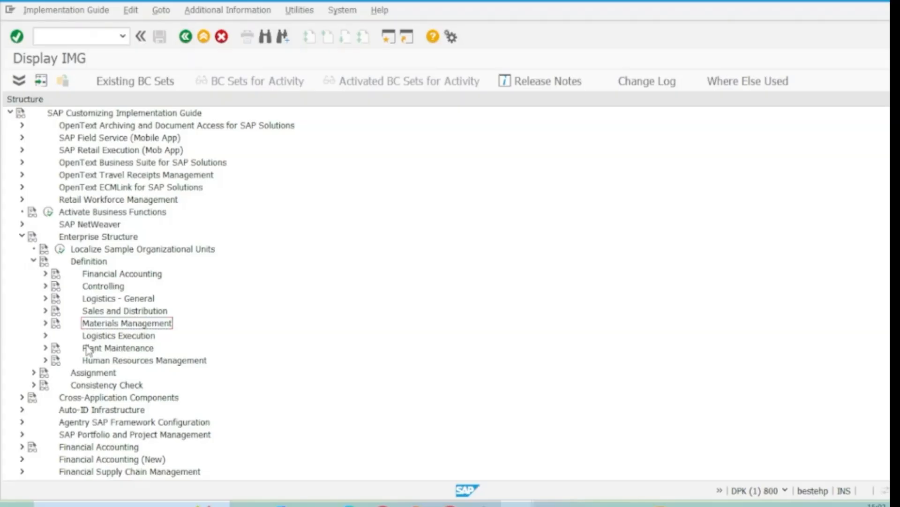
left_click(45, 311)
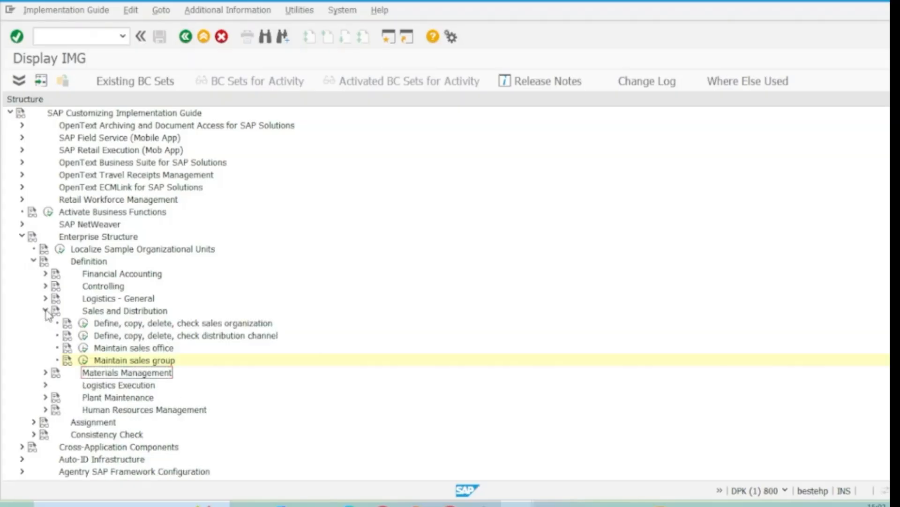
left_click(46, 311)
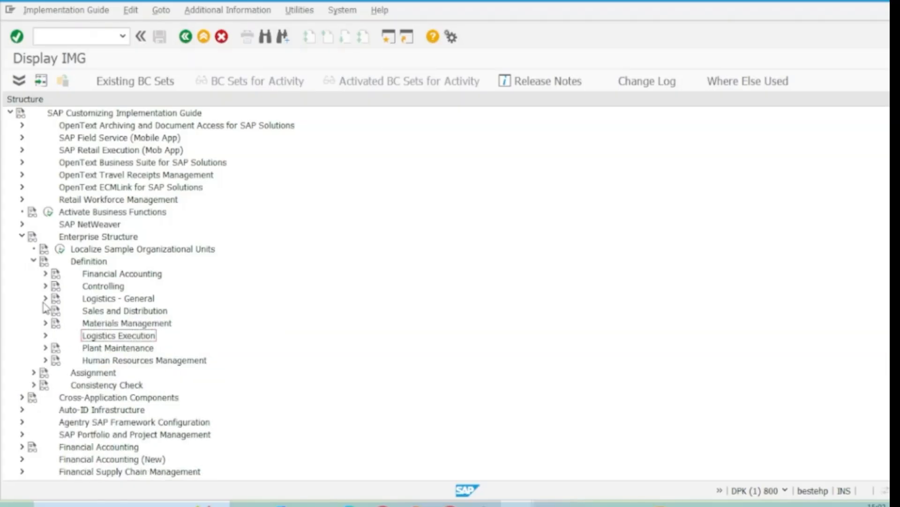
Open the Define Division activity under Logistics - General in the enterprise structure definition
left_click(46, 298)
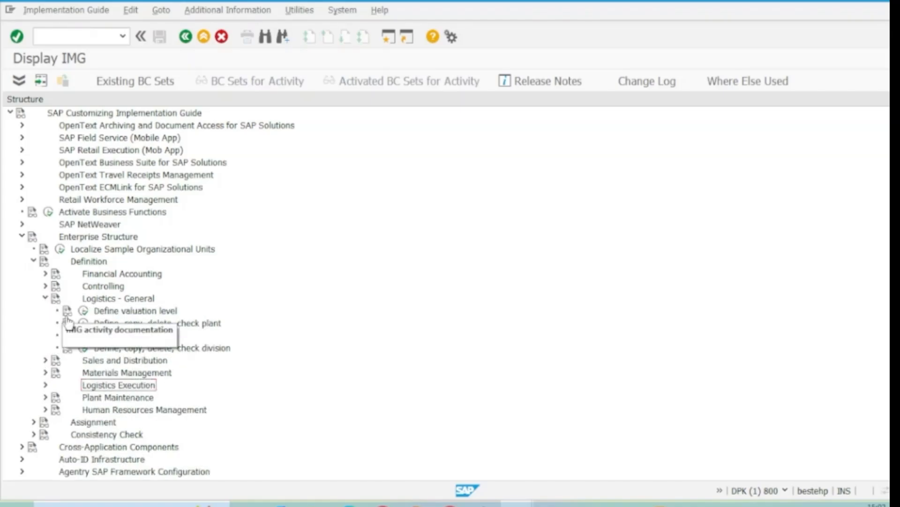
left_click(209, 350)
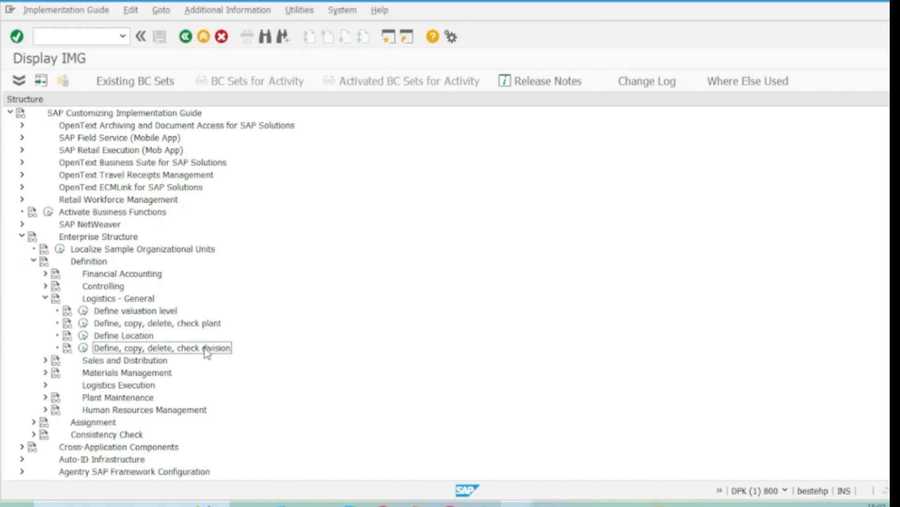
left_click(84, 348)
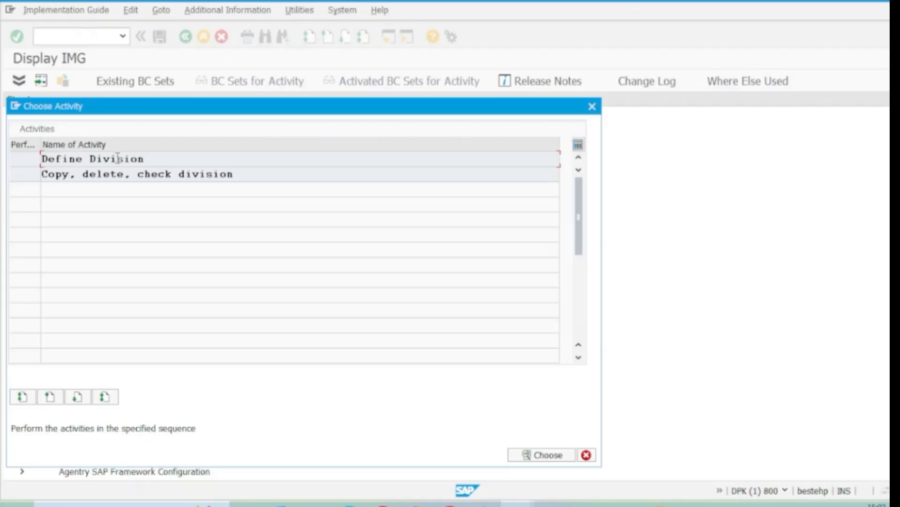
double_click(118, 158)
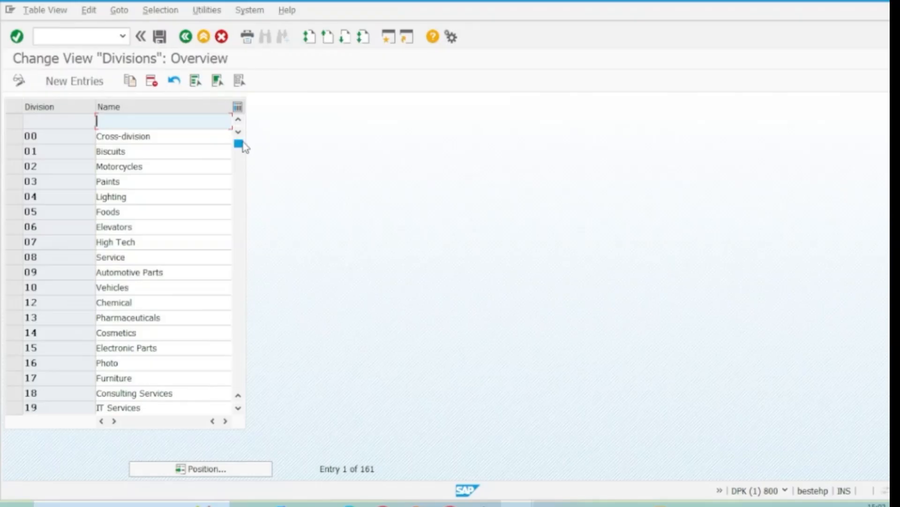
Copy division 19 (IT Services) and give the copy the division key SL
mouse_move(240, 145)
left_mouse_down()
mouse_move(247, 170)
mouse_move(238, 160)
left_mouse_up()
left_click(17, 243)
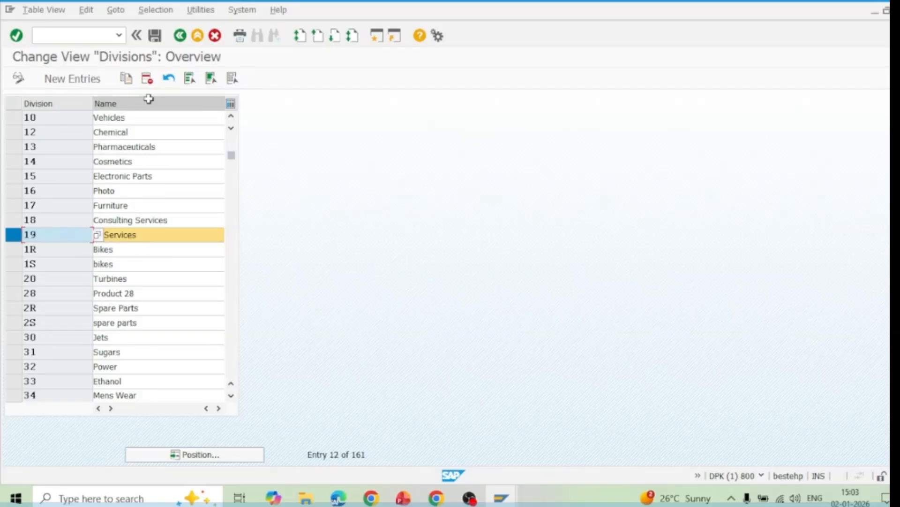
left_click(127, 79)
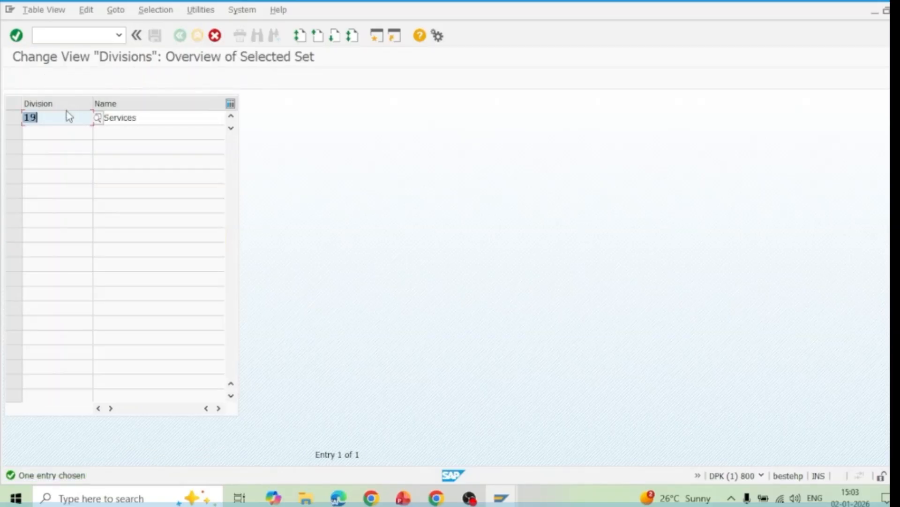
type("S")
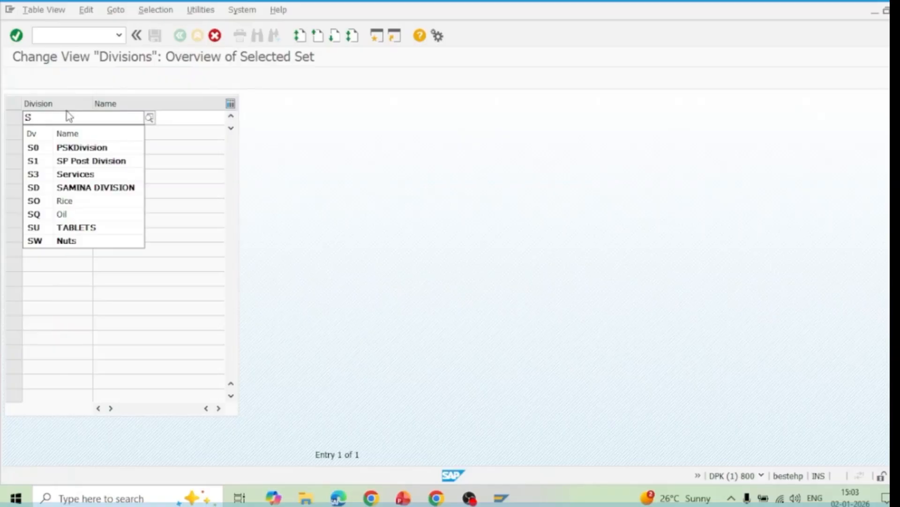
key("BackSpace")
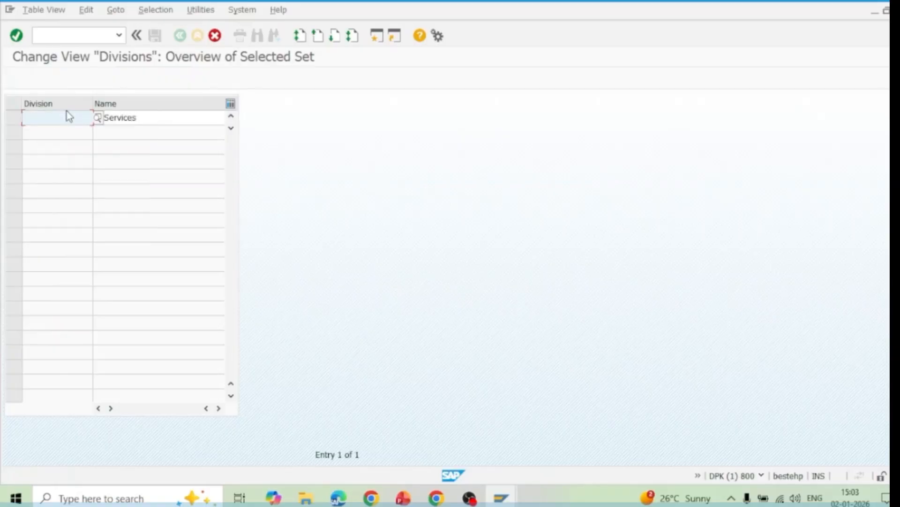
type("10")
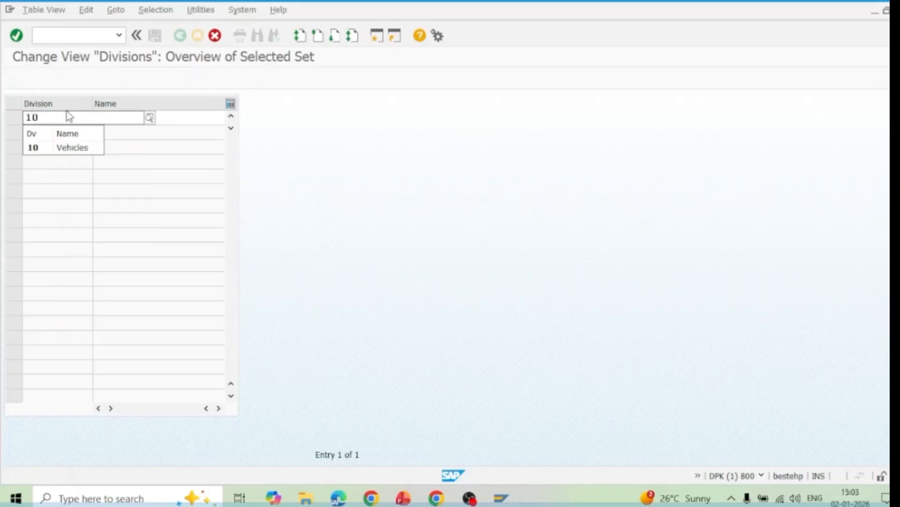
key("BackSpace")
key("BackSpace")
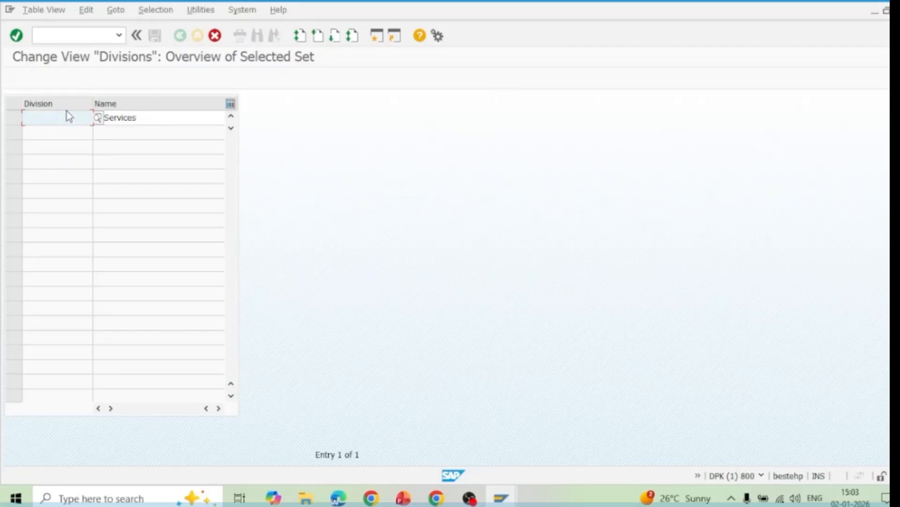
type("S")
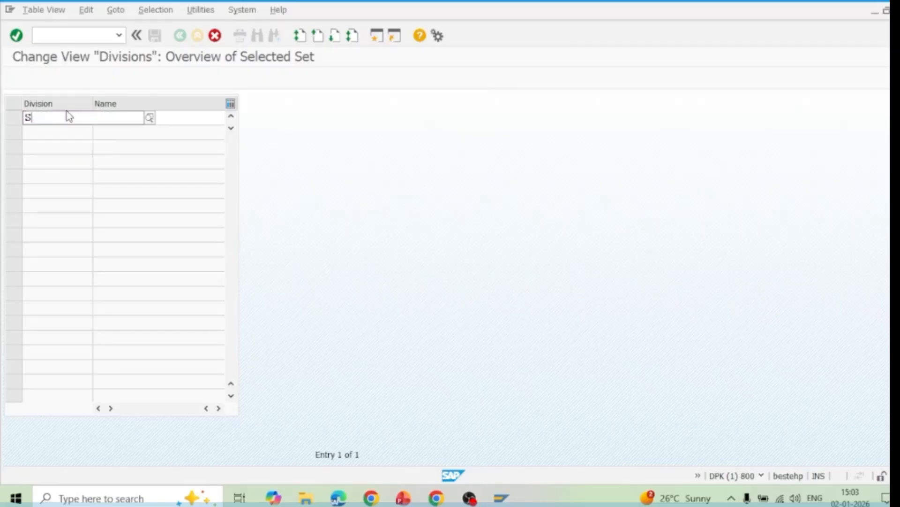
type("L")
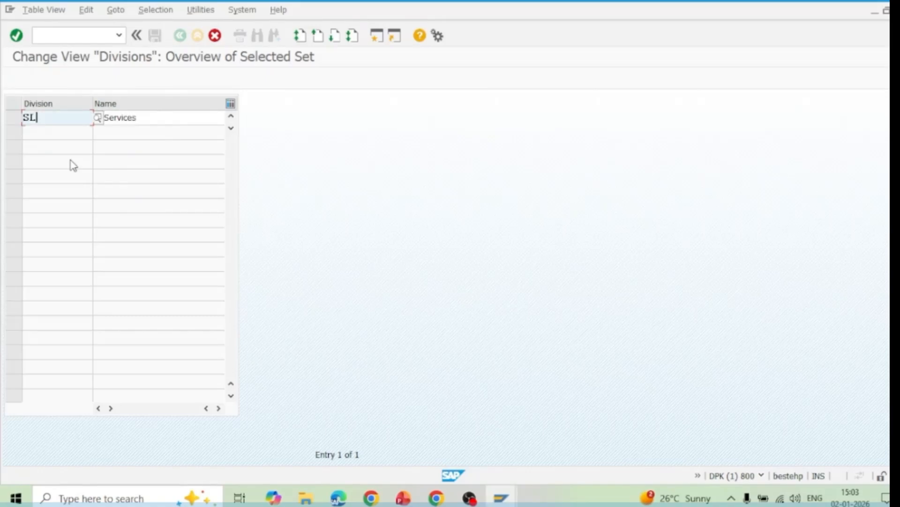
Name division SL "IT Services-SAPLan" and save it in the customizing request "SAPLan Learning Pvt ltd-ES Config"
left_click(143, 117)
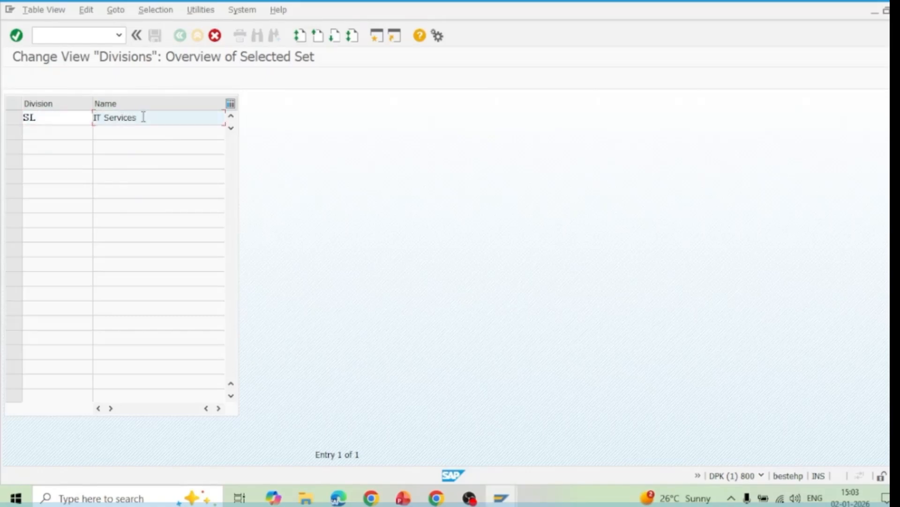
type("-SAPLan")
left_click(17, 35)
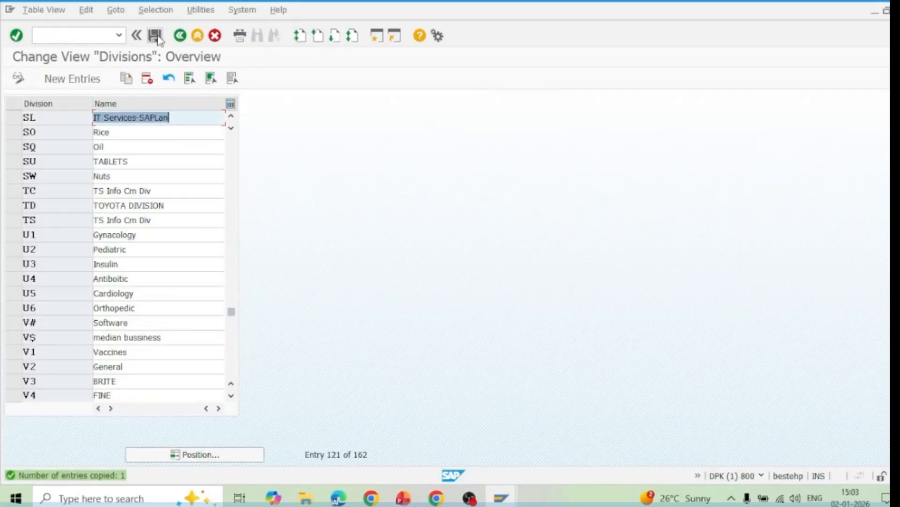
left_click(155, 35)
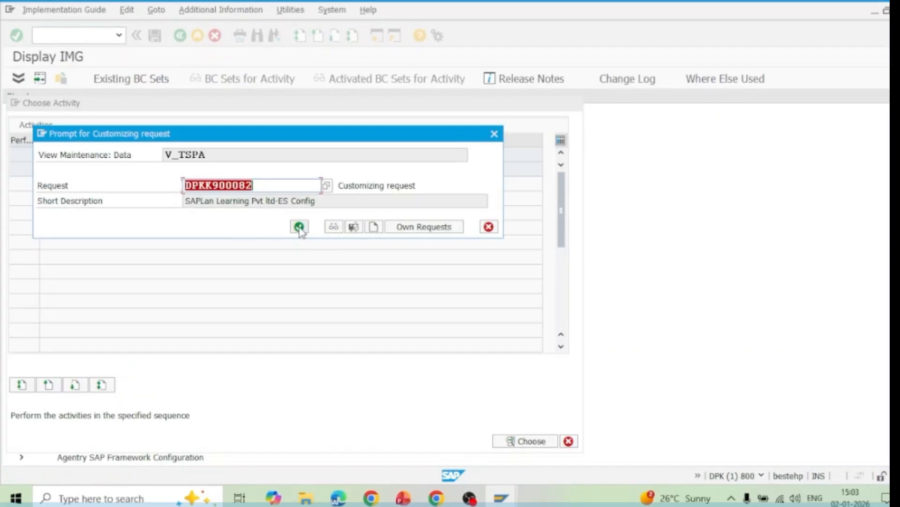
left_click(299, 226)
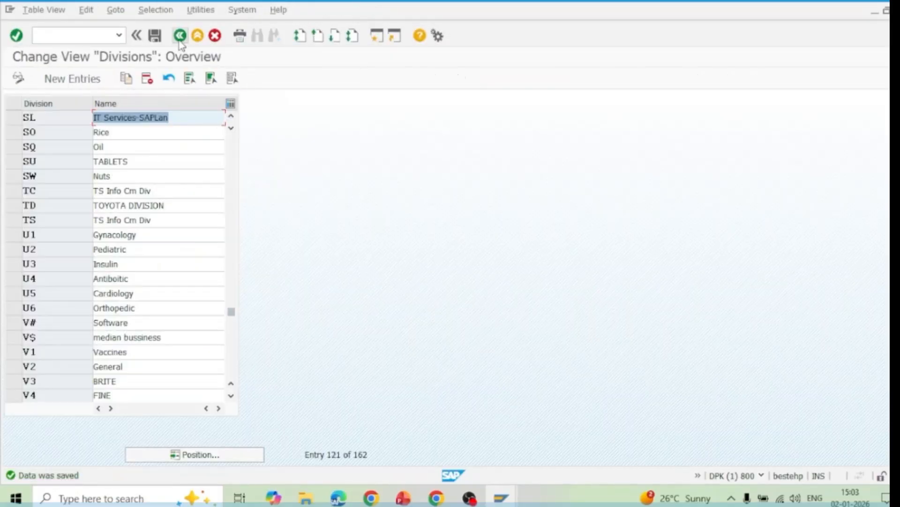
Leave the division activity and collapse the Logistics - General and Definition nodes in the Implementation Guide
left_click(179, 39)
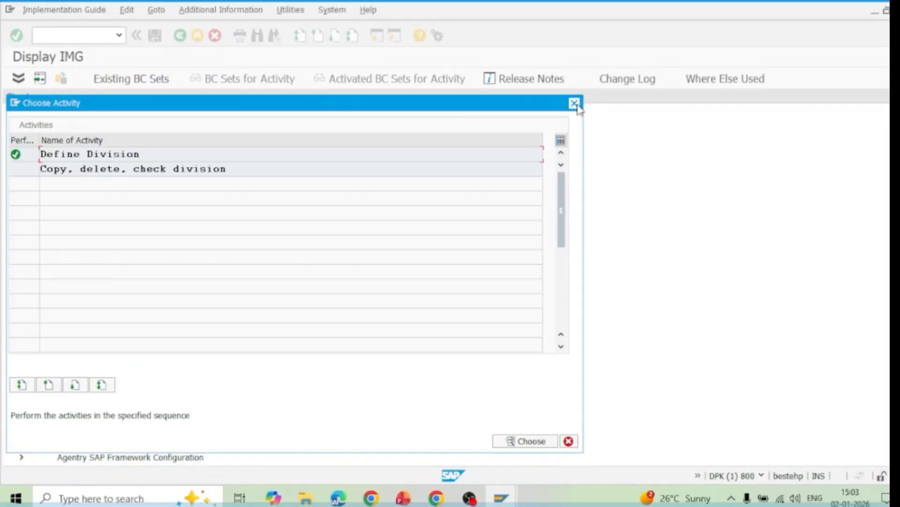
left_click(574, 102)
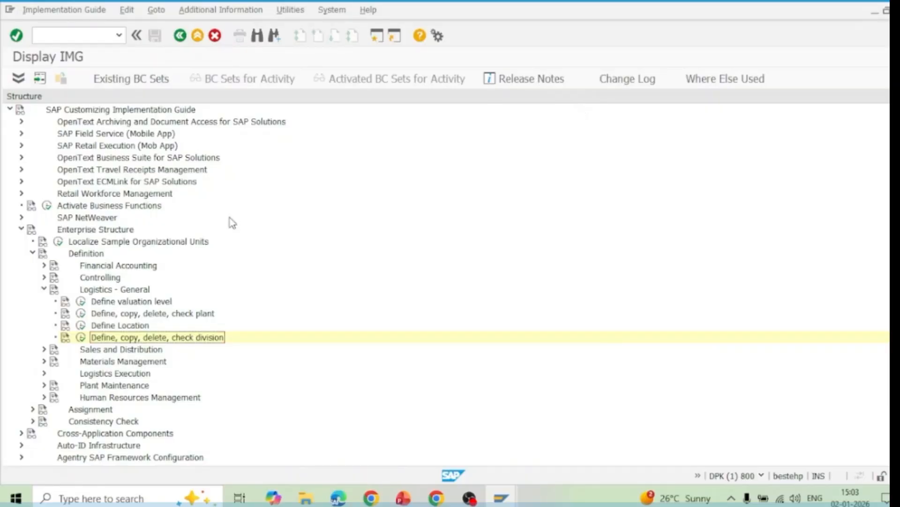
left_click(43, 289)
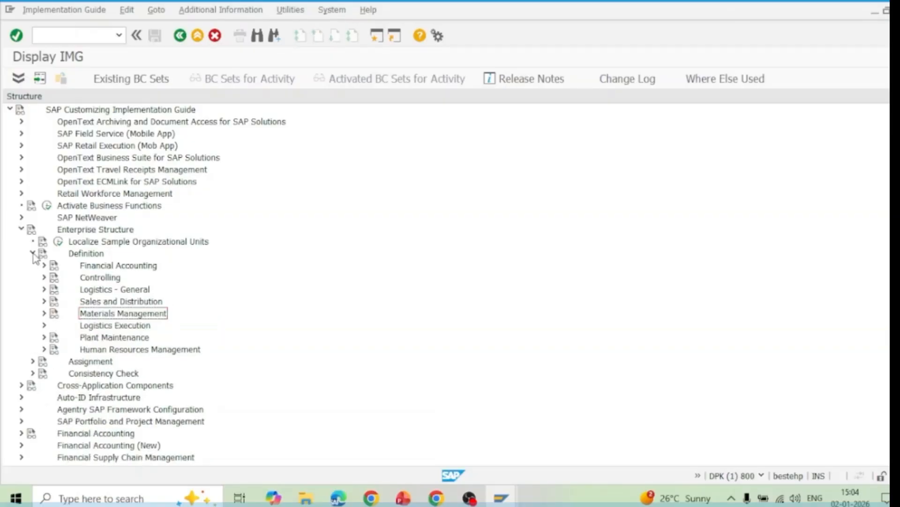
left_click(32, 254)
left_click(33, 253)
left_click(33, 253)
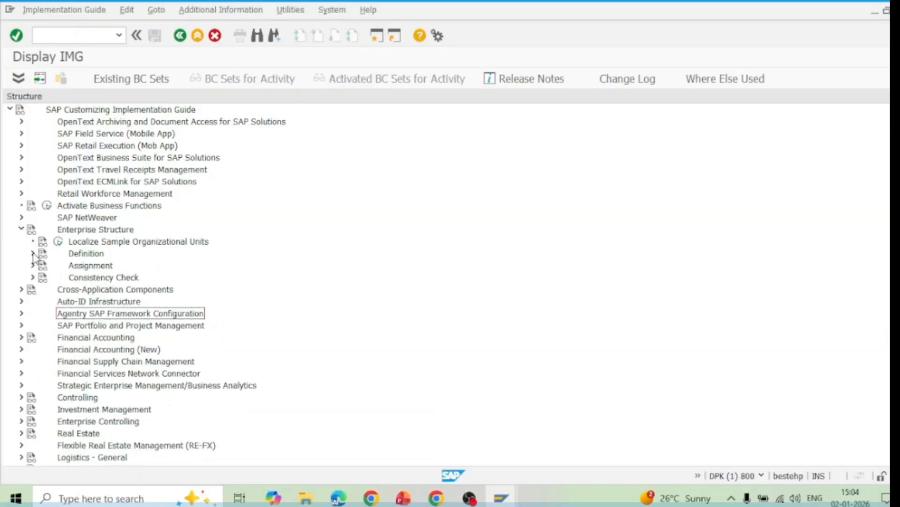
Open the Assign sales organization to company code activity under Assignment, Sales and Distribution
left_click(33, 266)
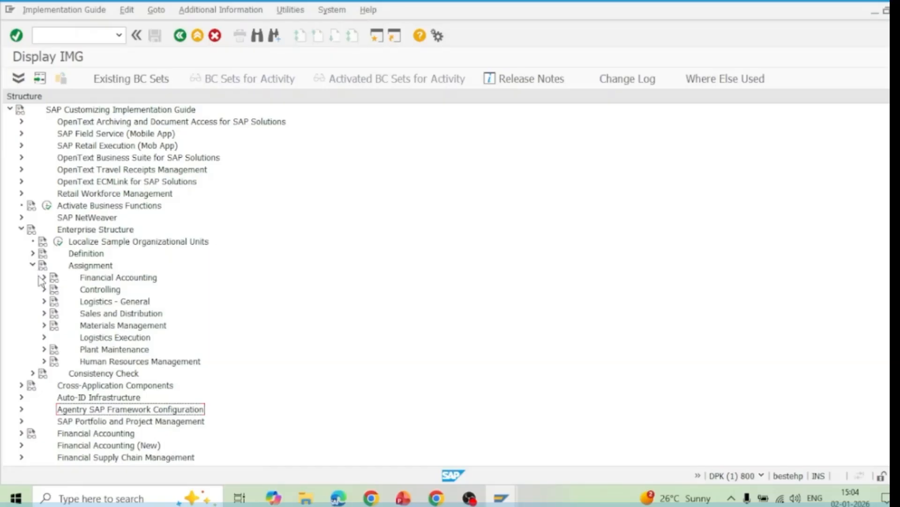
left_click(44, 314)
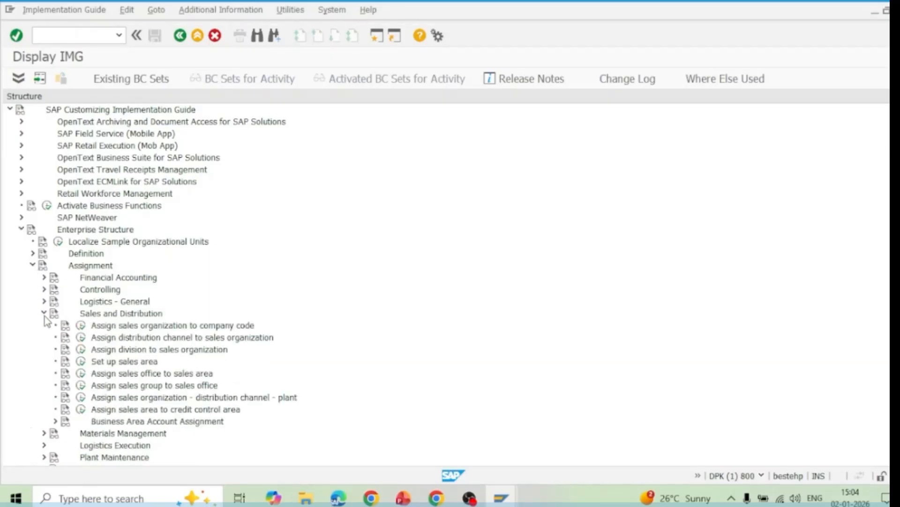
left_click(151, 328)
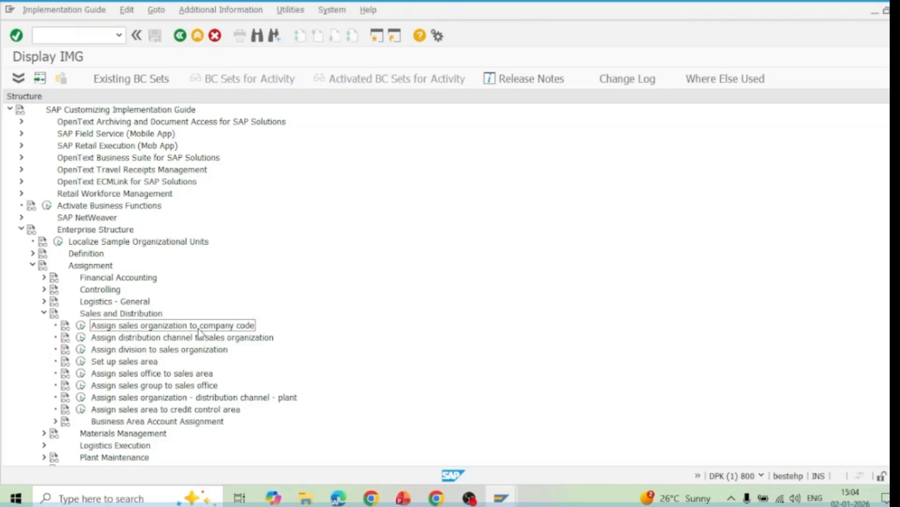
left_click(80, 325)
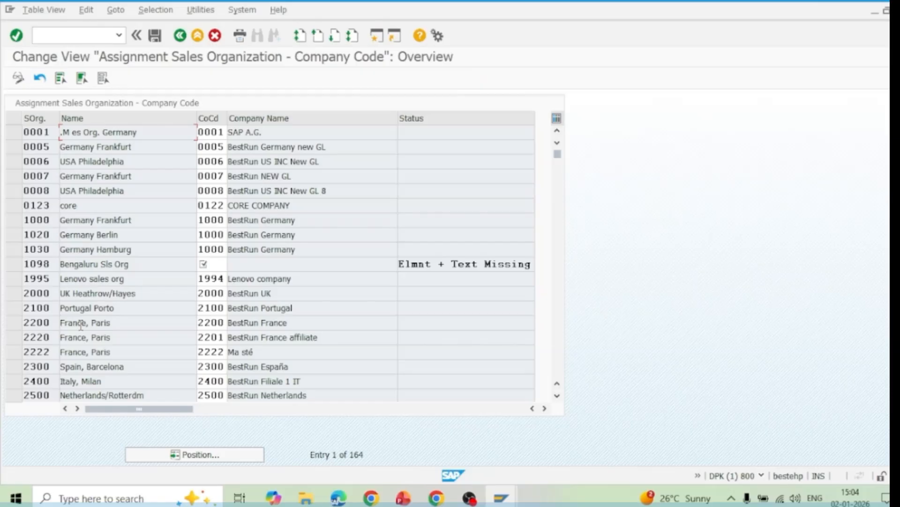
Assign company code 1098 to sales organization 1098 and position the list at that sales organization
left_click(198, 457)
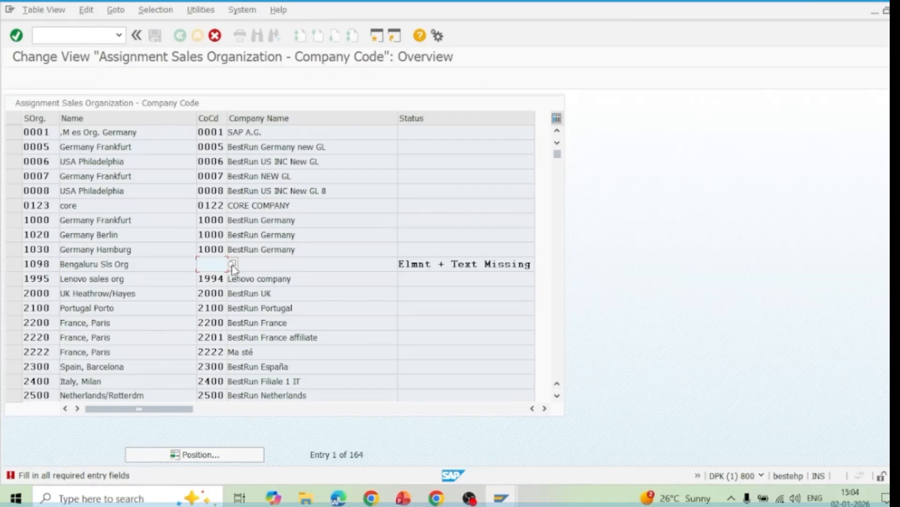
left_click(232, 266)
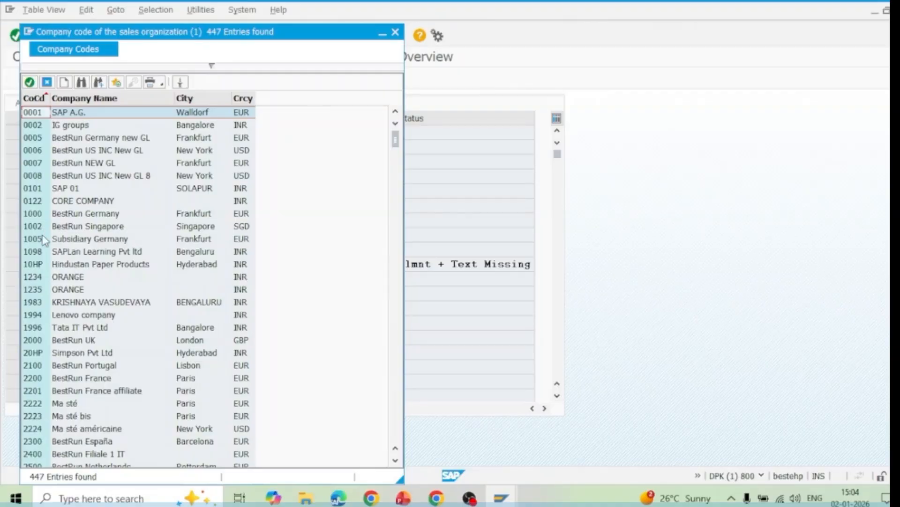
double_click(39, 252)
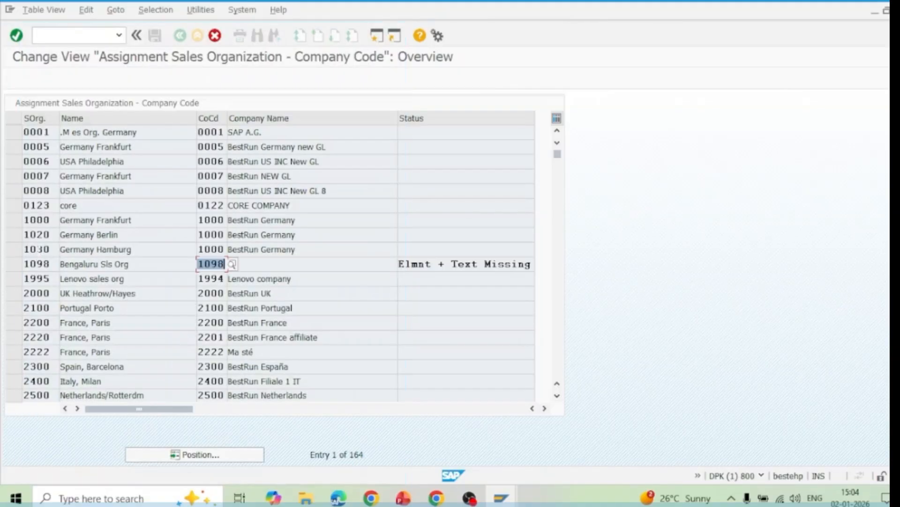
double_click(40, 251)
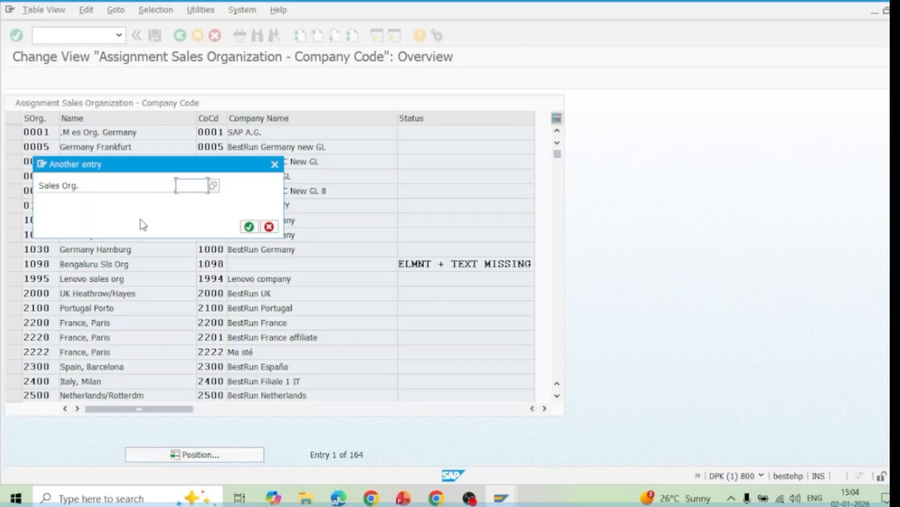
type("1098")
key("Return")
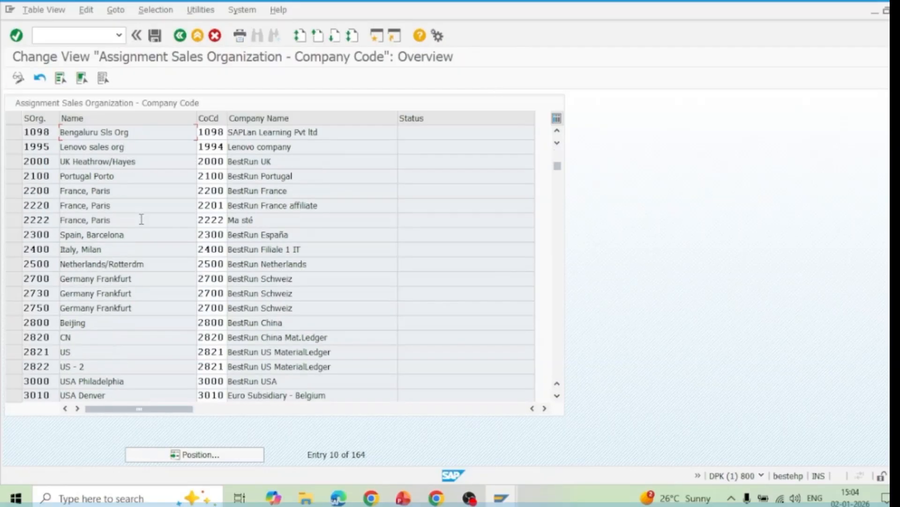
Save the company code assignment of sales organization 1098 in the customizing request "SAPLan Learning Pvt ltd-ES Config"
left_click(212, 131)
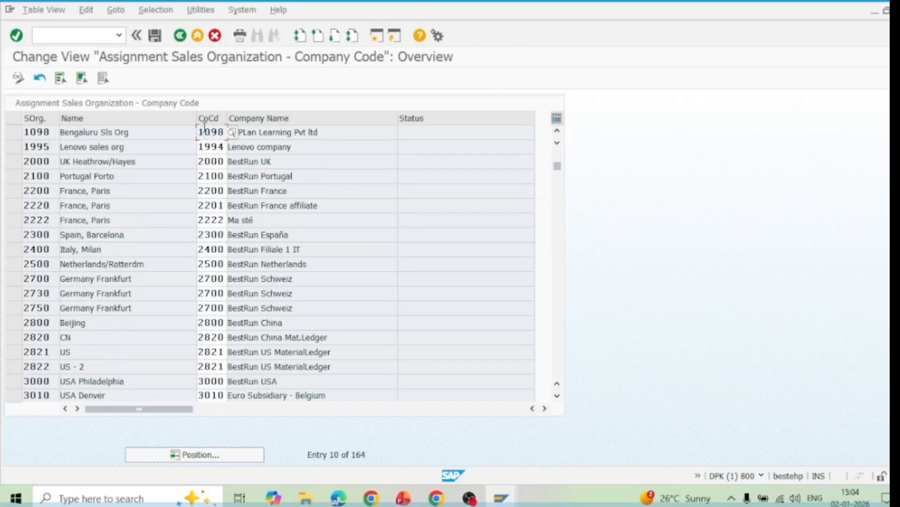
left_click(14, 133)
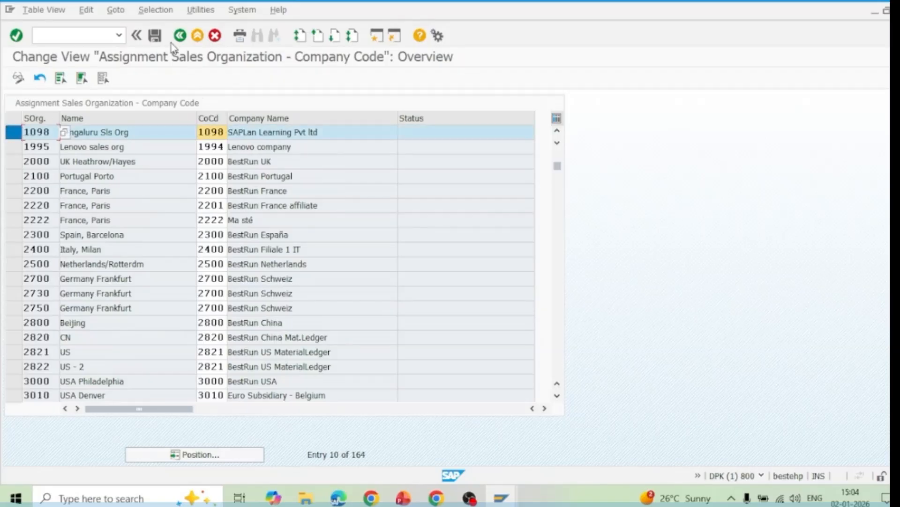
left_click(153, 36)
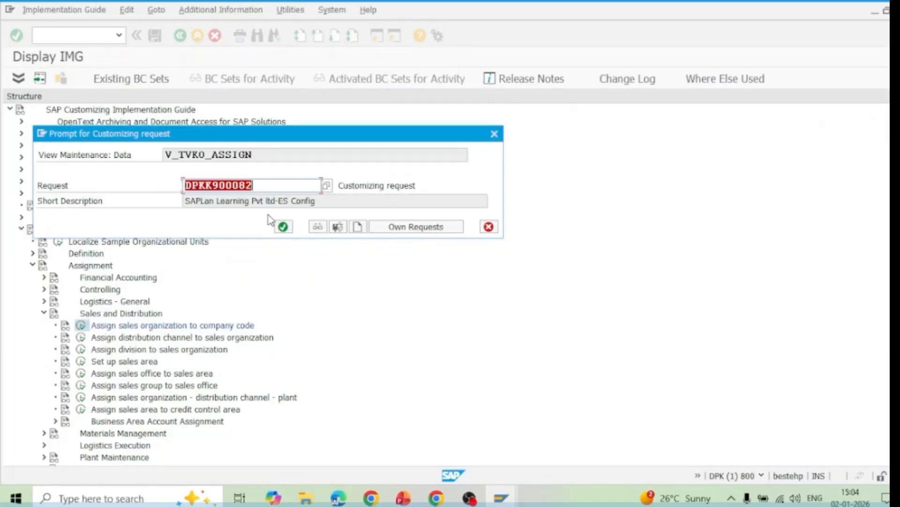
left_click(283, 226)
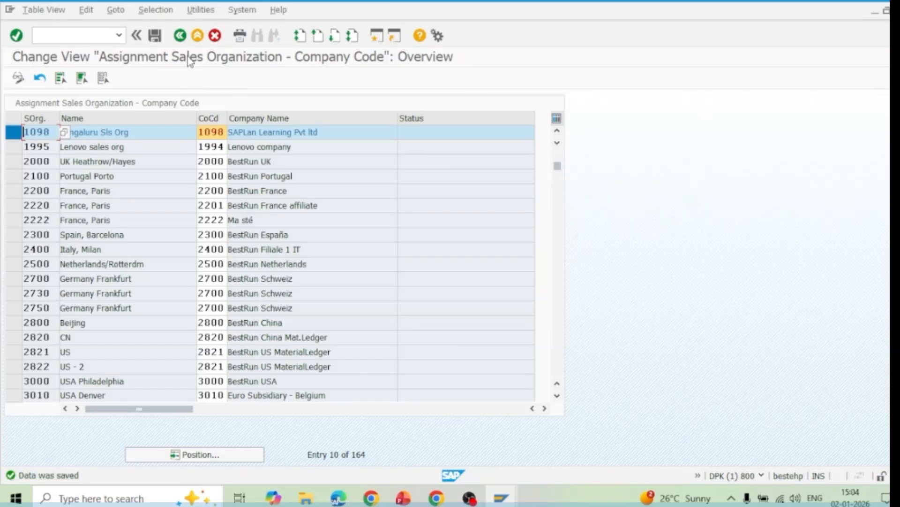
Leave the company code assignment and open the Assign distribution channel to sales organization activity
left_click(180, 35)
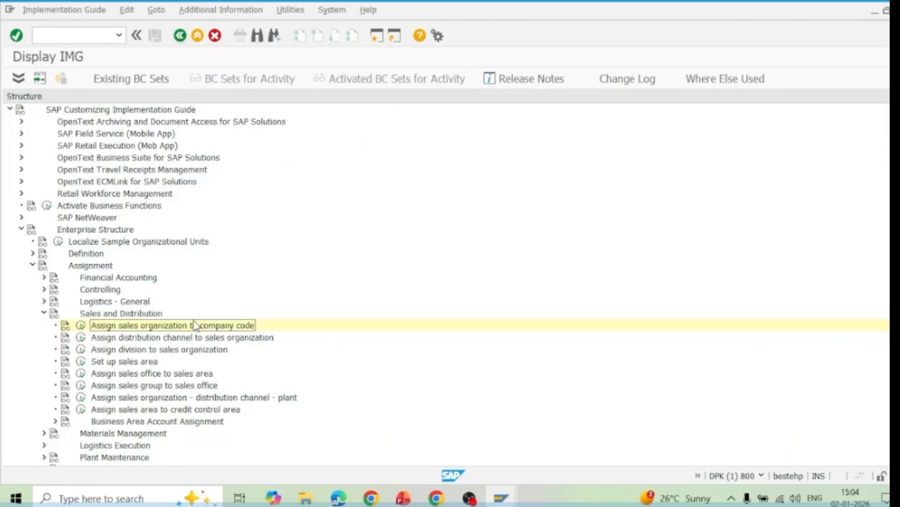
left_click(148, 339)
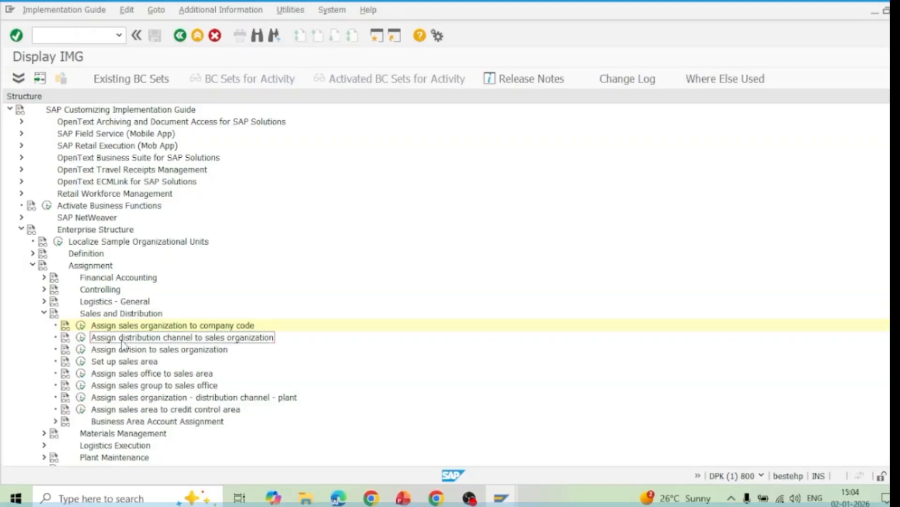
left_click(81, 337)
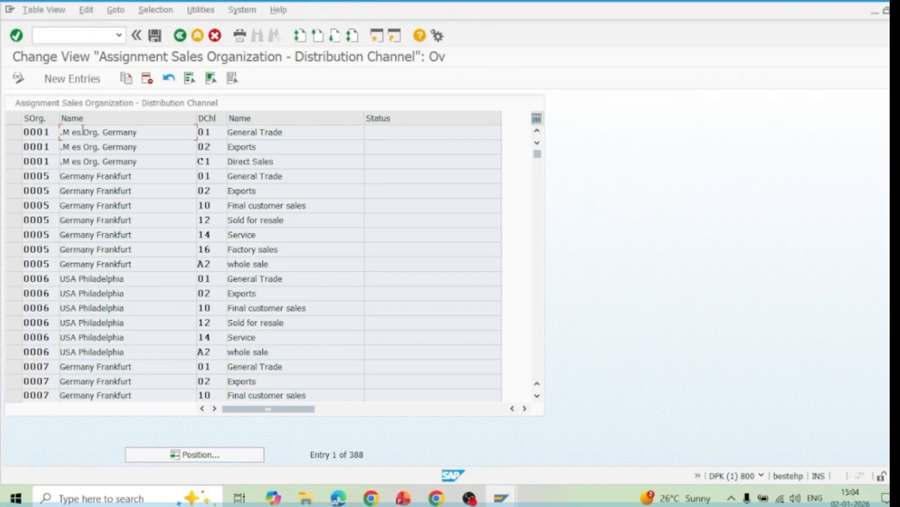
Add a new entry assigning distribution channel 98 (Factory sales-SAPLan) to sales organization 1098
left_click(75, 78)
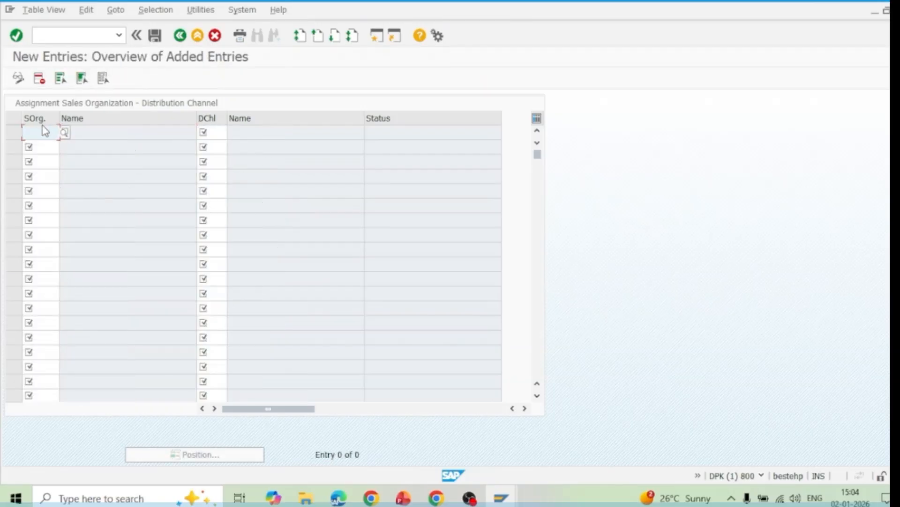
type("1098")
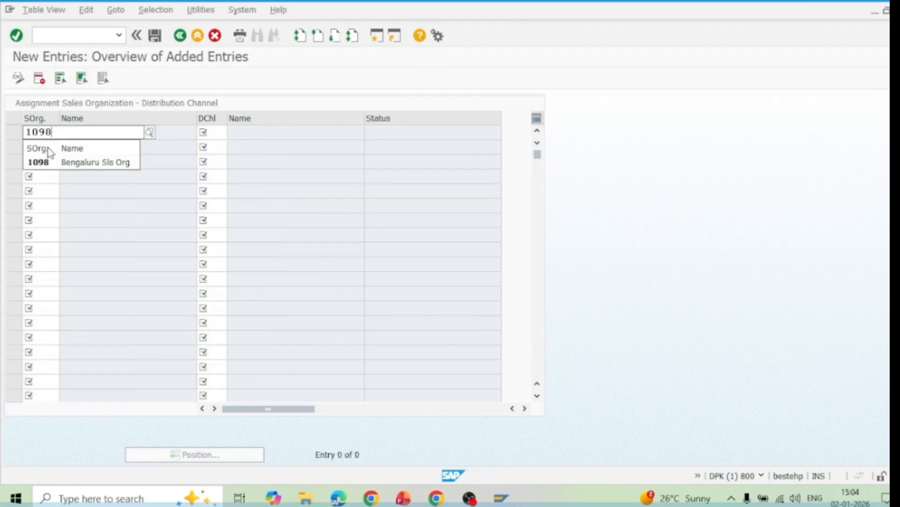
left_click(49, 162)
left_click(211, 133)
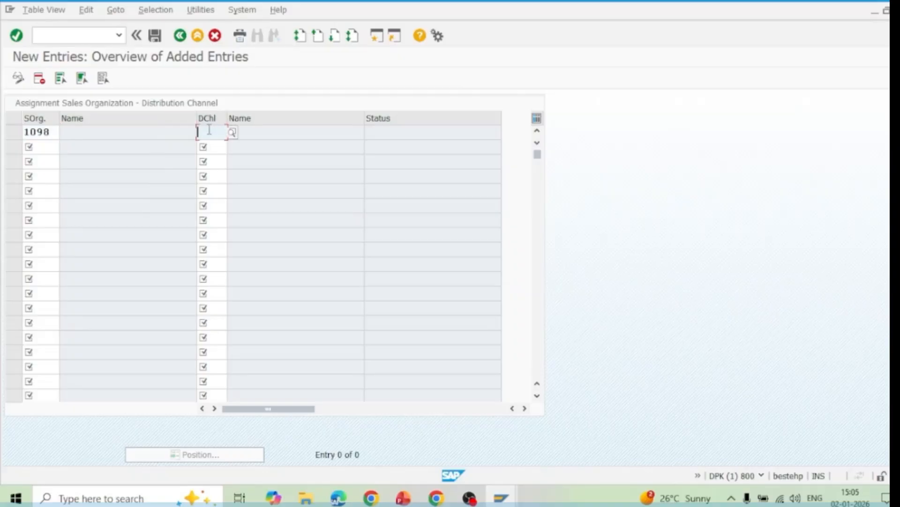
type("98")
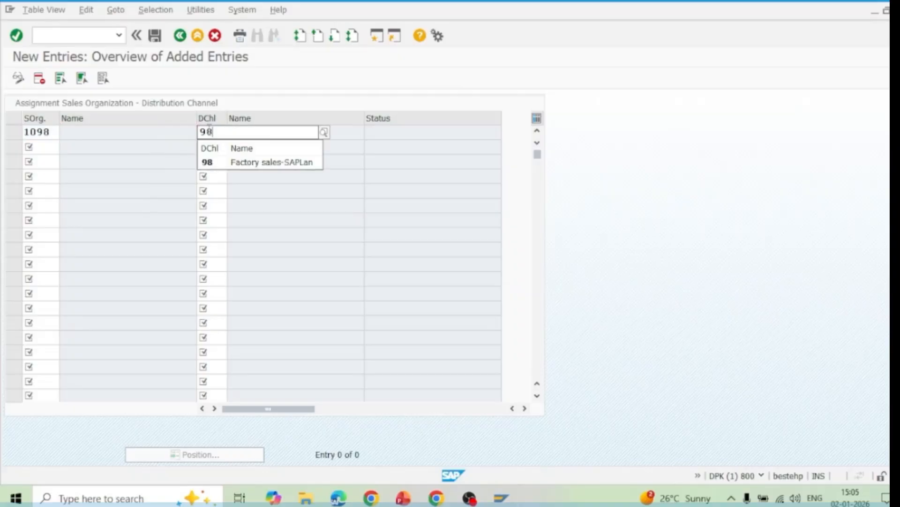
left_click(222, 164)
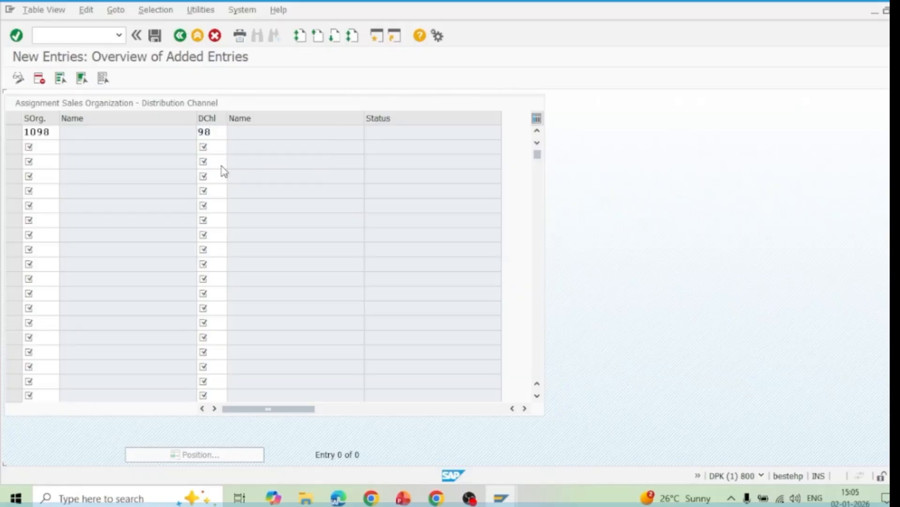
key("Return")
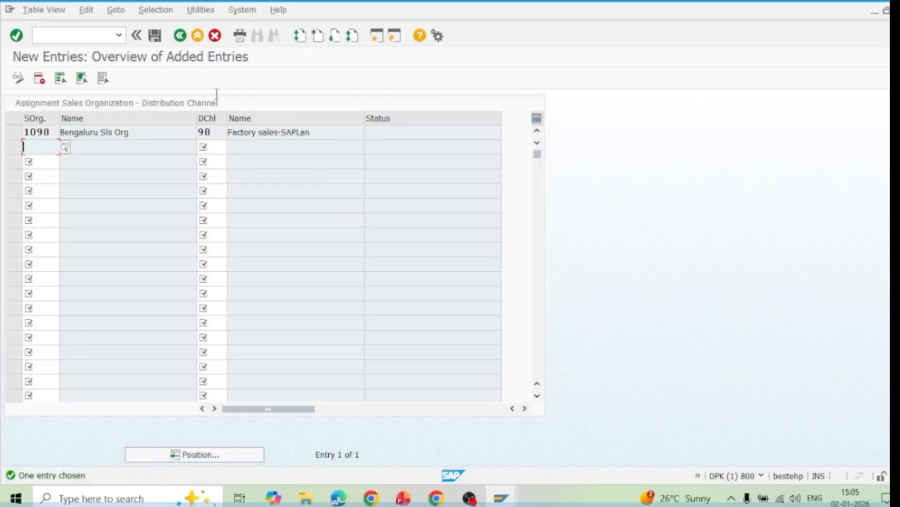
Save the distribution channel assignment in the proposed customizing request and return to the implementation guide structure
left_click(156, 40)
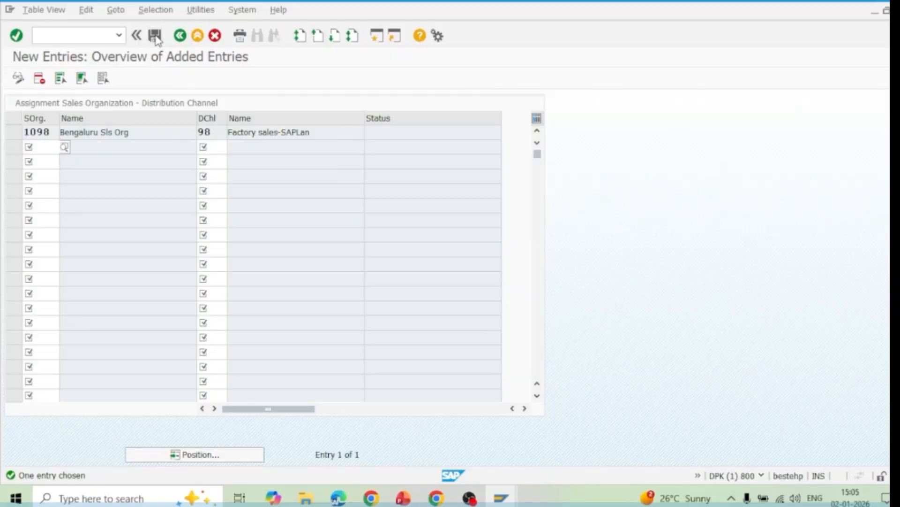
left_click(283, 227)
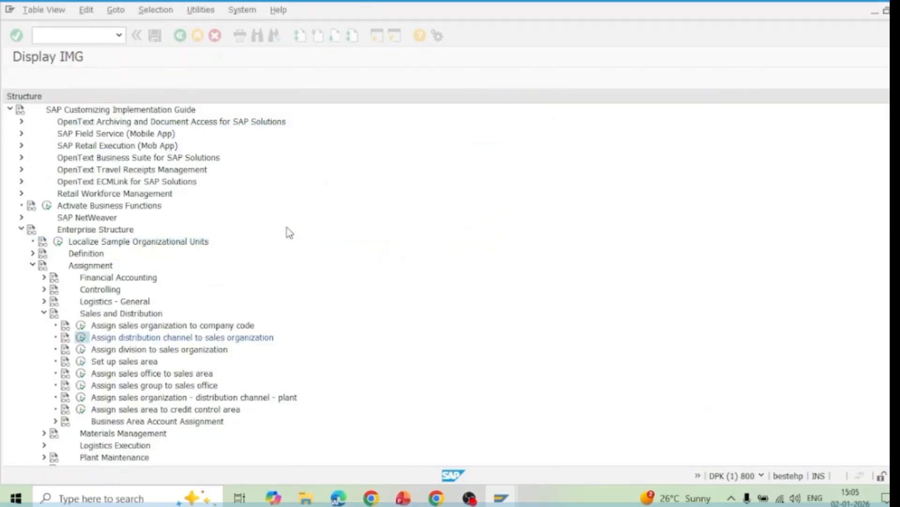
left_click(181, 36)
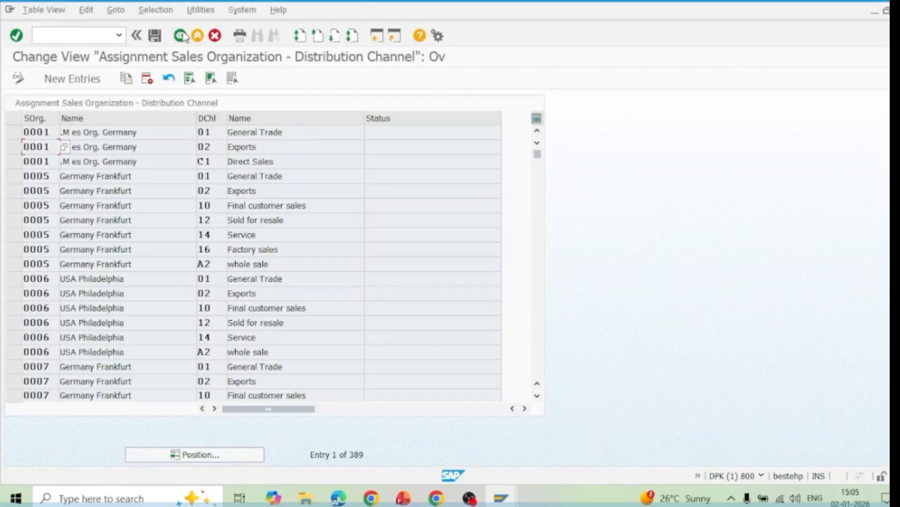
left_click(181, 36)
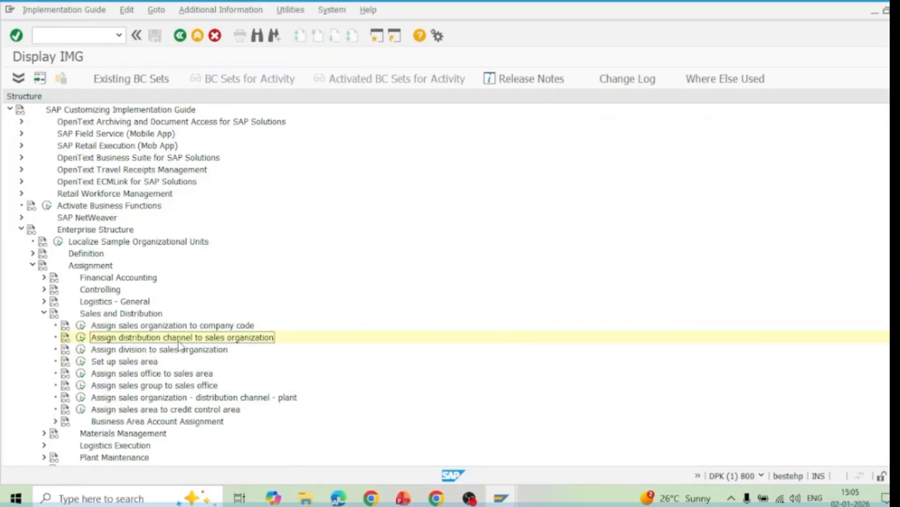
In the Assign division to sales organization activity, add a new entry assigning division SL to sales organization 1098
left_click(151, 350)
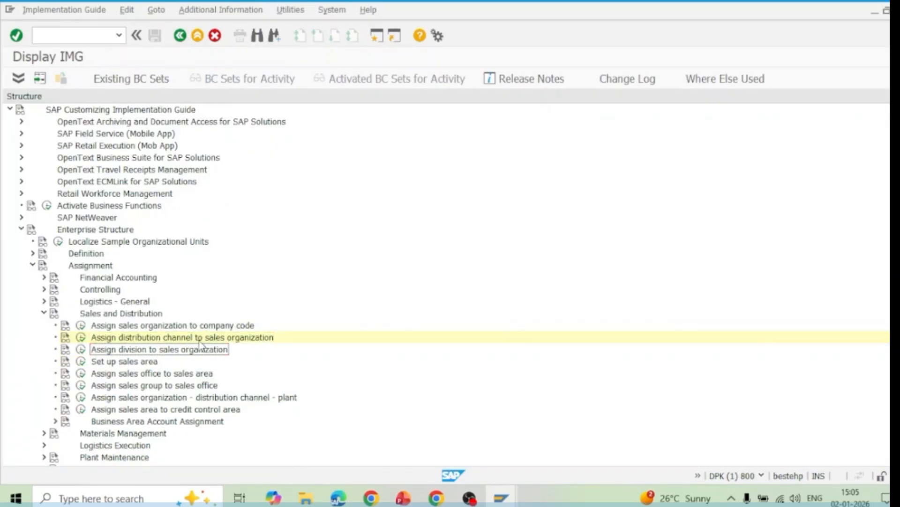
left_click(81, 351)
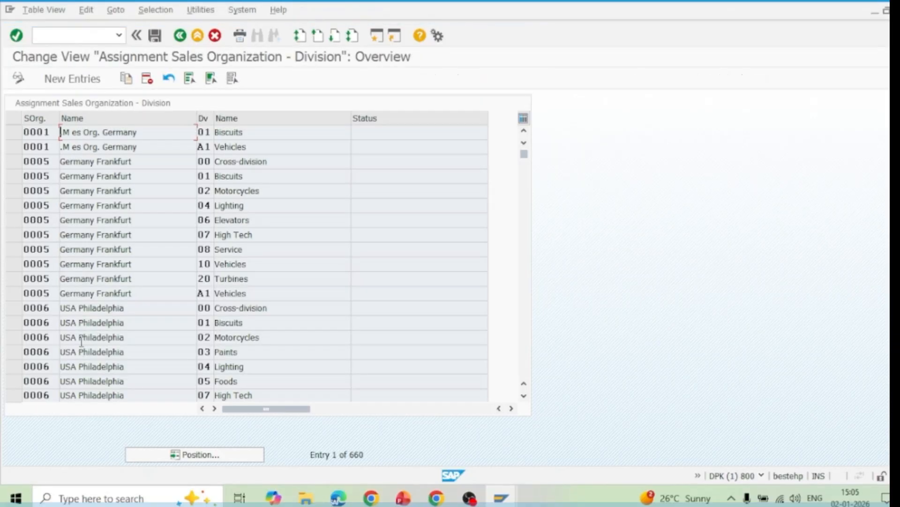
left_click(90, 80)
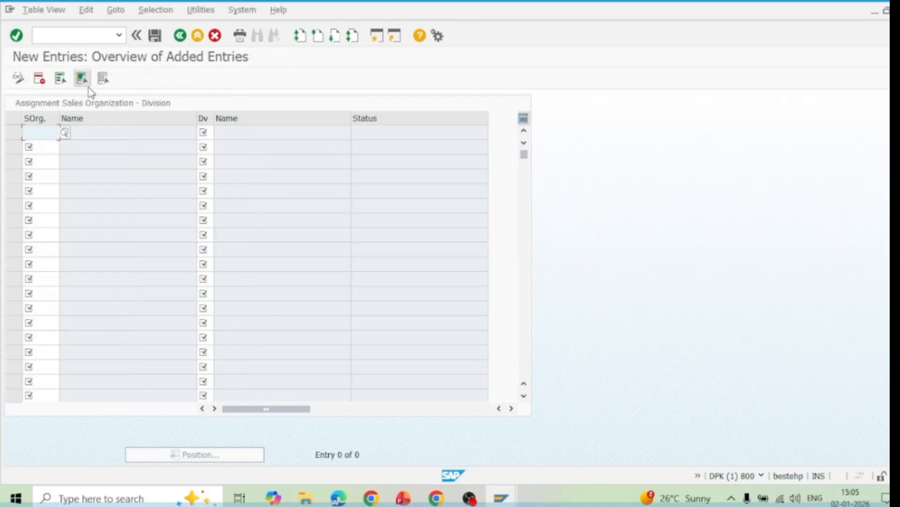
type("1098")
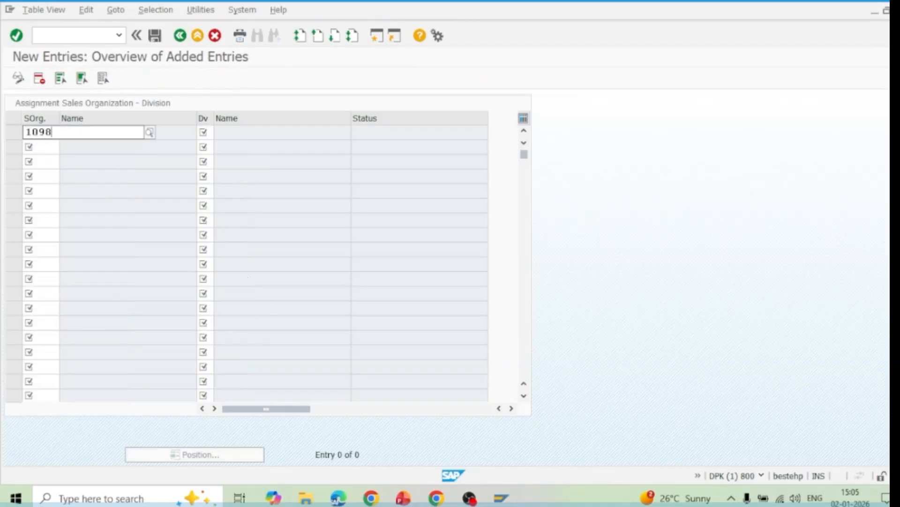
left_click(67, 161)
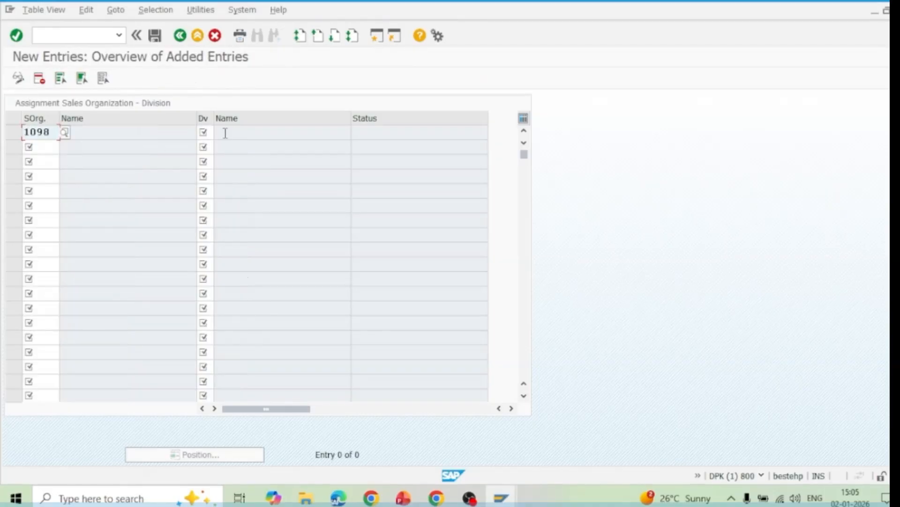
left_click(208, 131)
type("S")
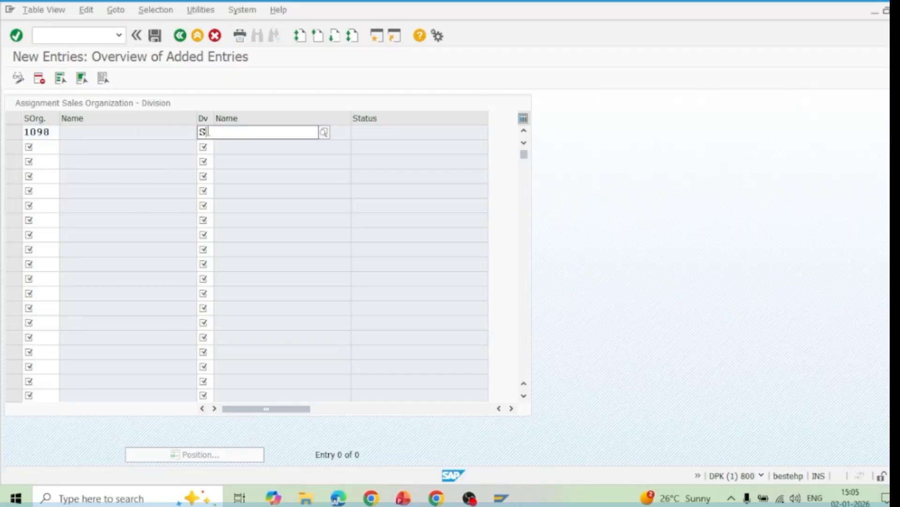
type("L")
key("Return")
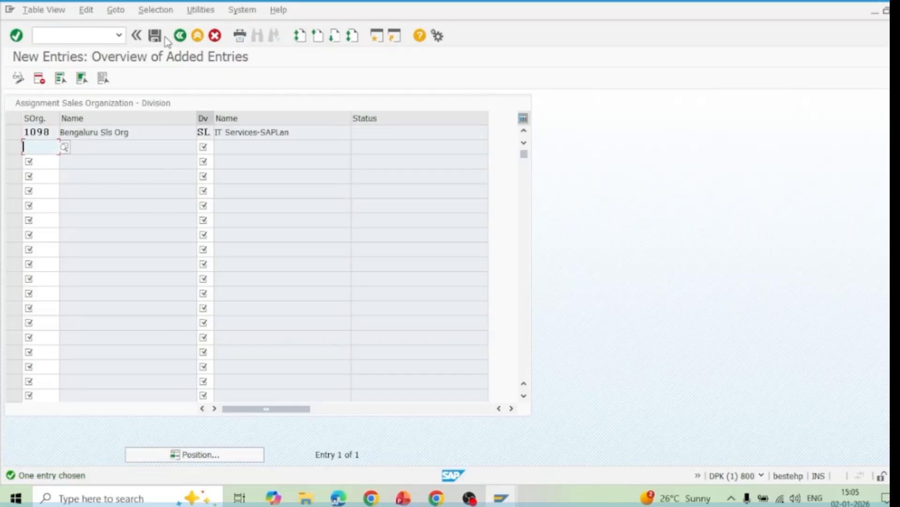
Save the division assignment in the customizing request "SAPLan Learning Pvt ltd-ES Config" and return to the implementation guide structure
left_click(155, 36)
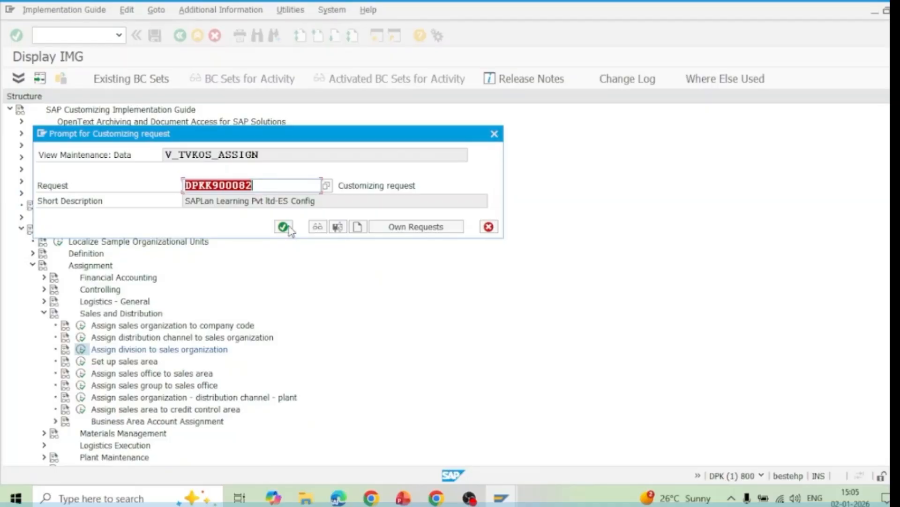
left_click(284, 227)
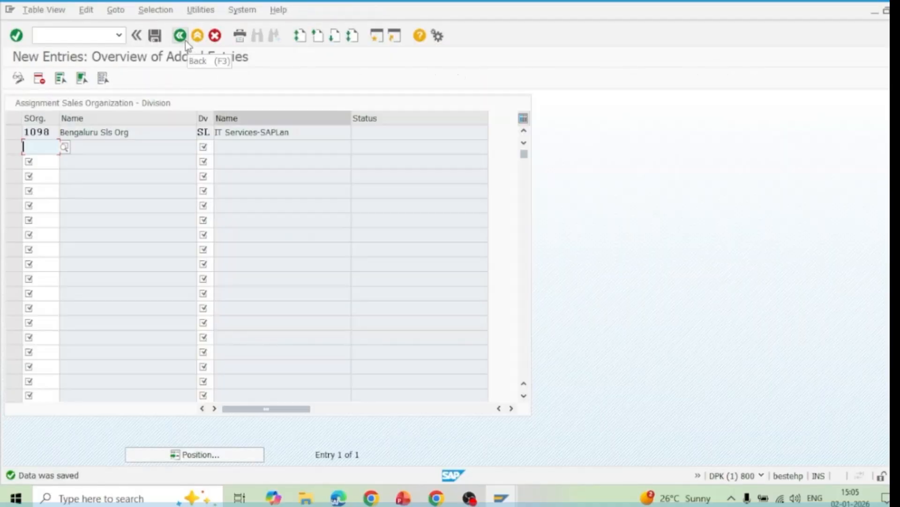
left_click(184, 39)
left_click(185, 40)
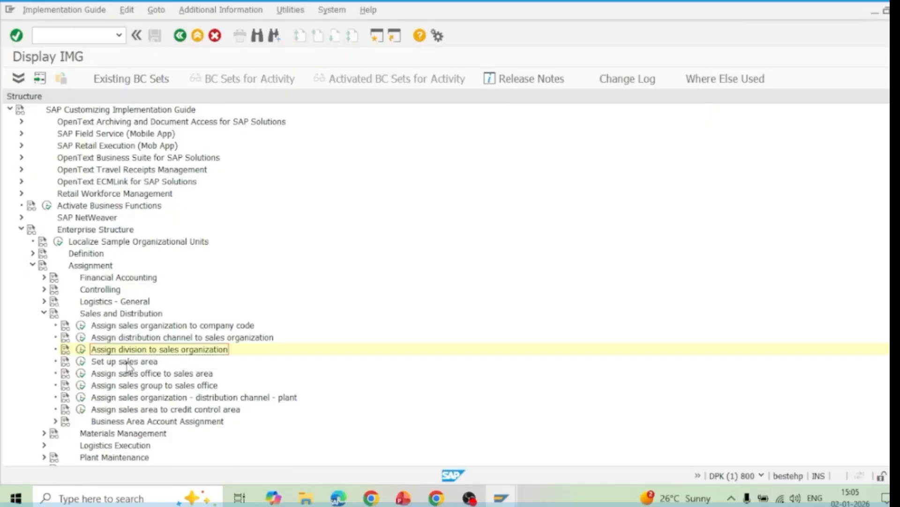
In the Set up sales area activity, add a new entry combining sales organization 1098, distribution channel 98 and division SL
left_click(127, 364)
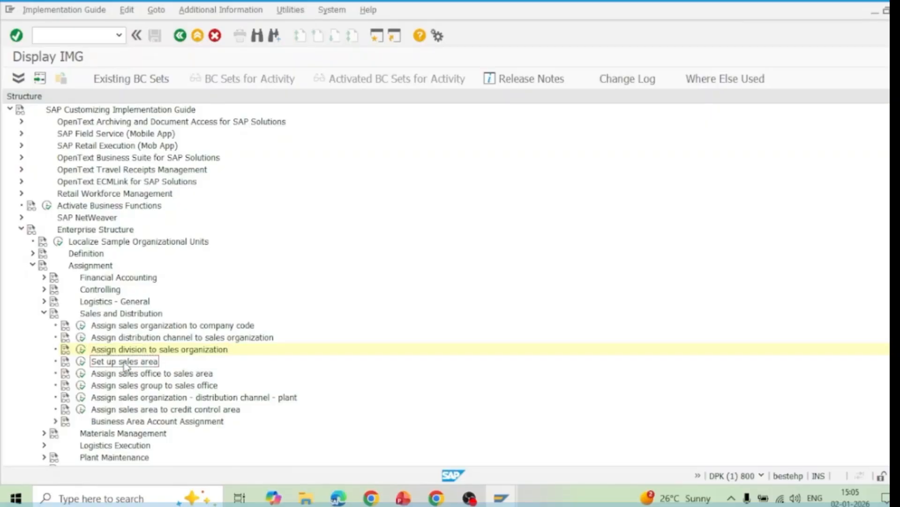
left_click(83, 362)
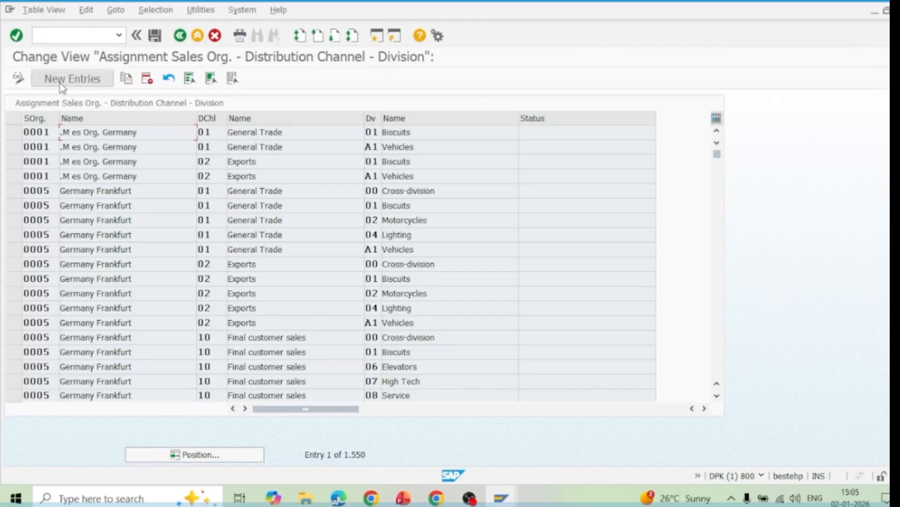
left_click(71, 81)
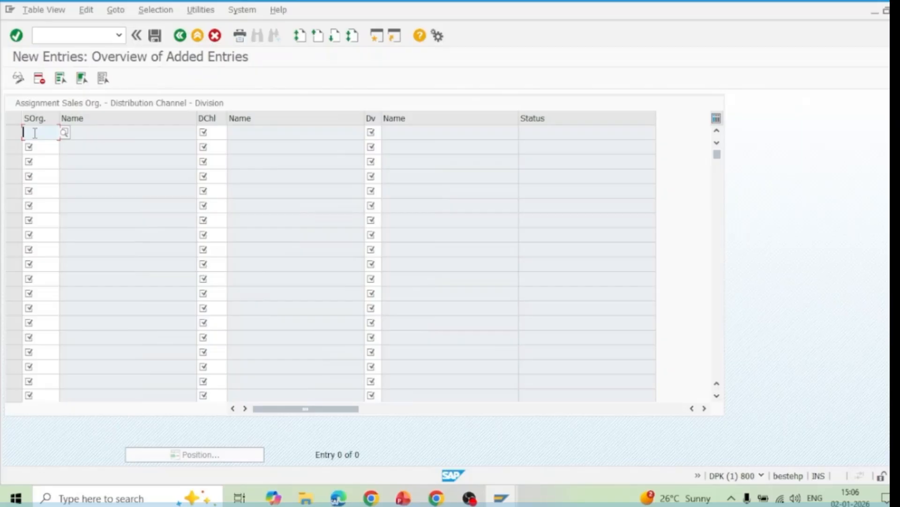
type("1098")
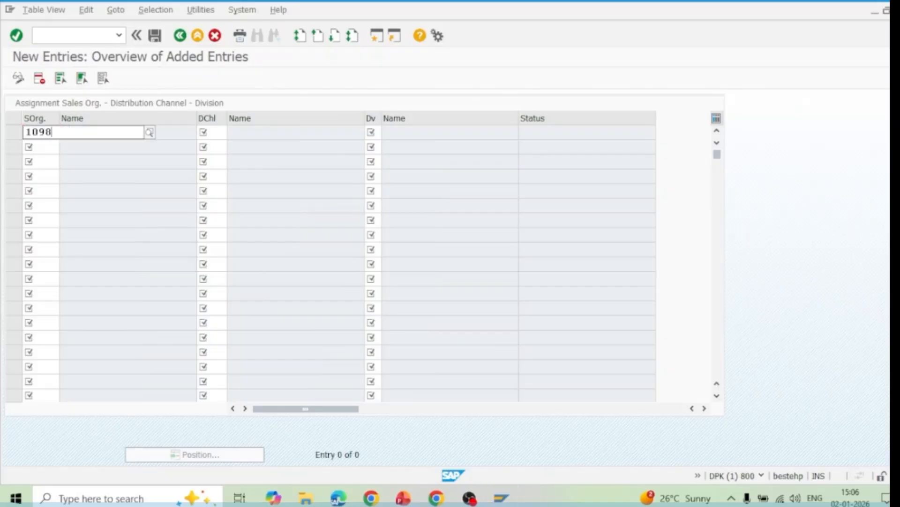
left_click(214, 127)
type("98")
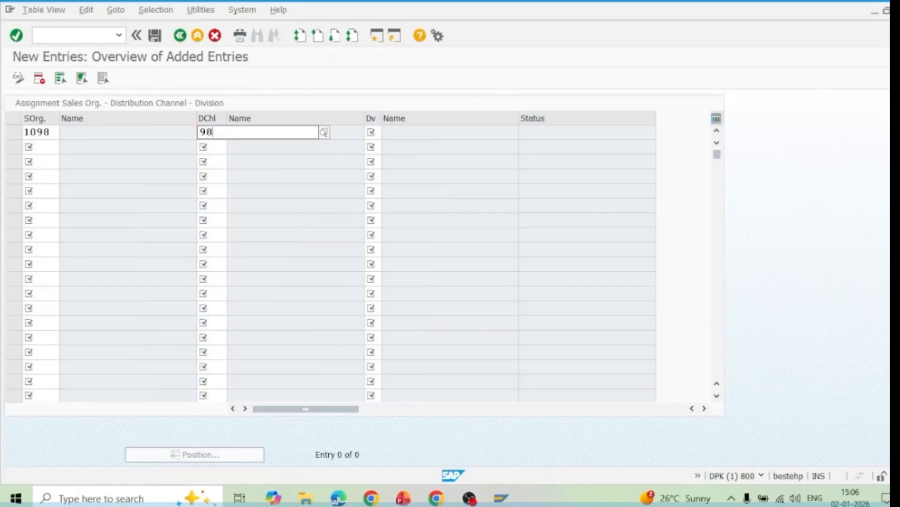
left_click(227, 164)
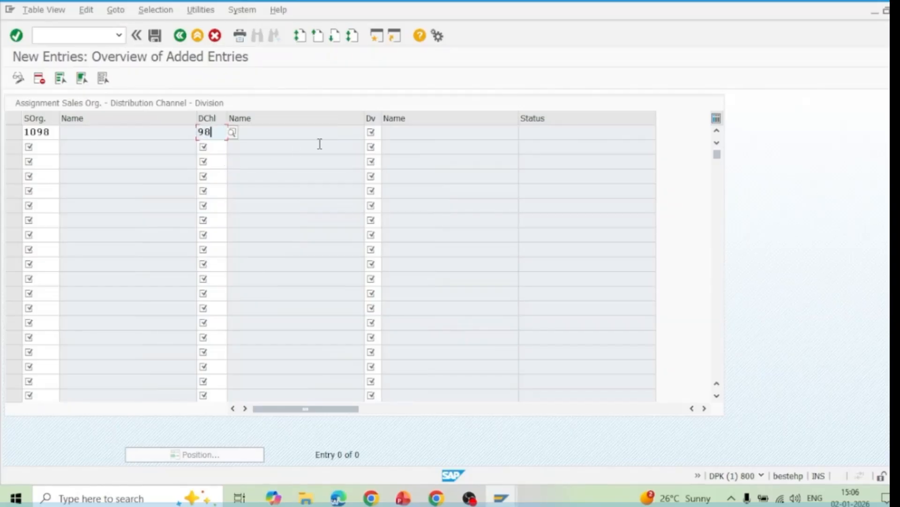
left_click(377, 135)
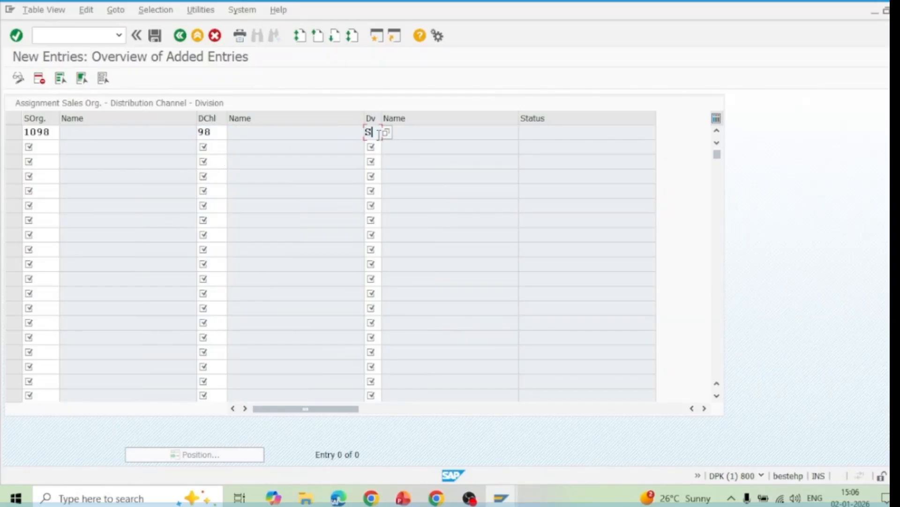
key("Return")
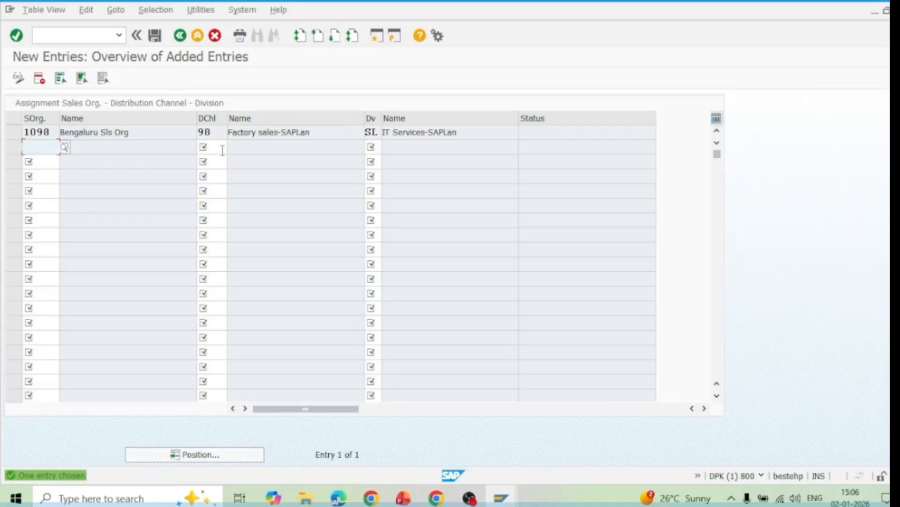
Save the new sales area in the customizing request "SAPLan Learning Pvt ltd-ES Config" and return to the implementation guide structure
left_click(155, 37)
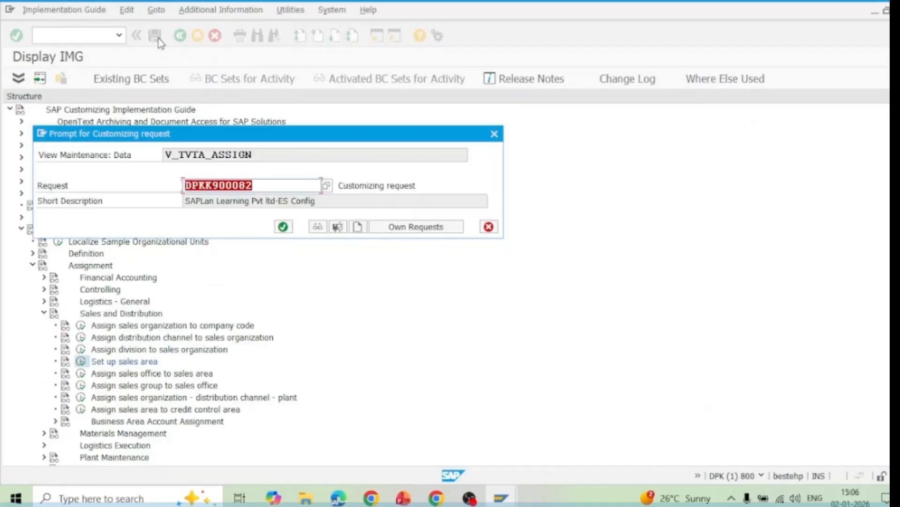
left_click(283, 227)
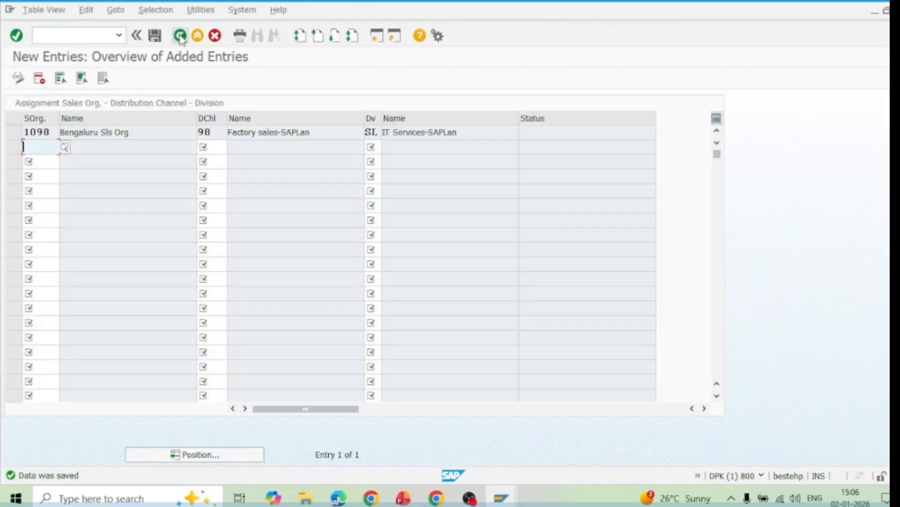
left_click(179, 35)
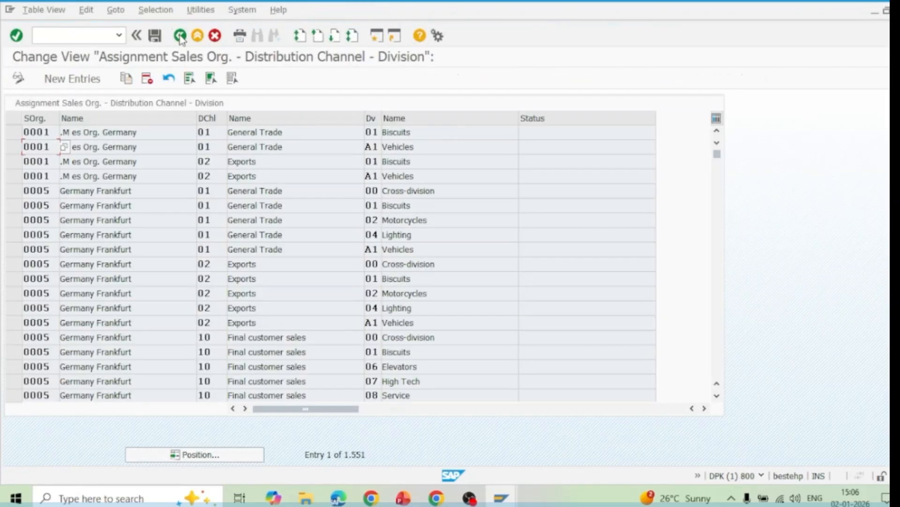
left_click(179, 35)
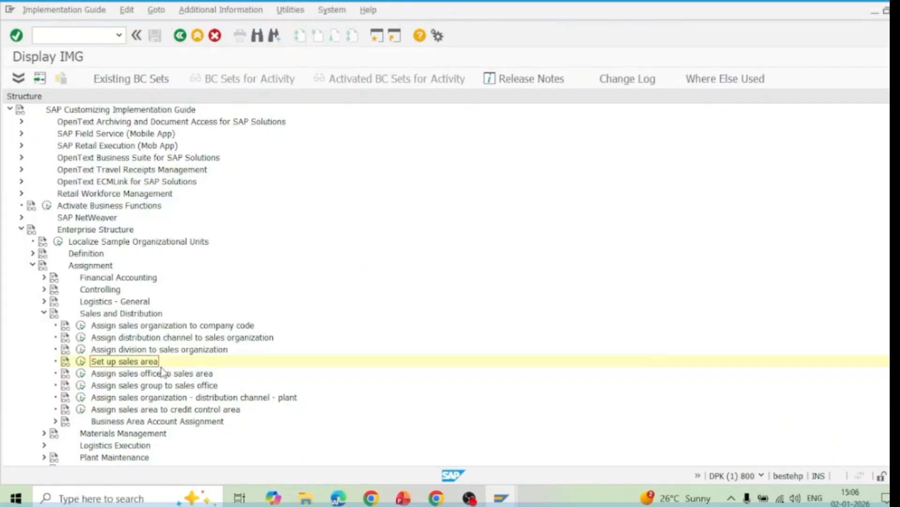
In the Assign sales office to sales area activity, add a new entry assigning sales office 1098 to sales organization 1098, distribution channel 98, division SL
left_click(143, 373)
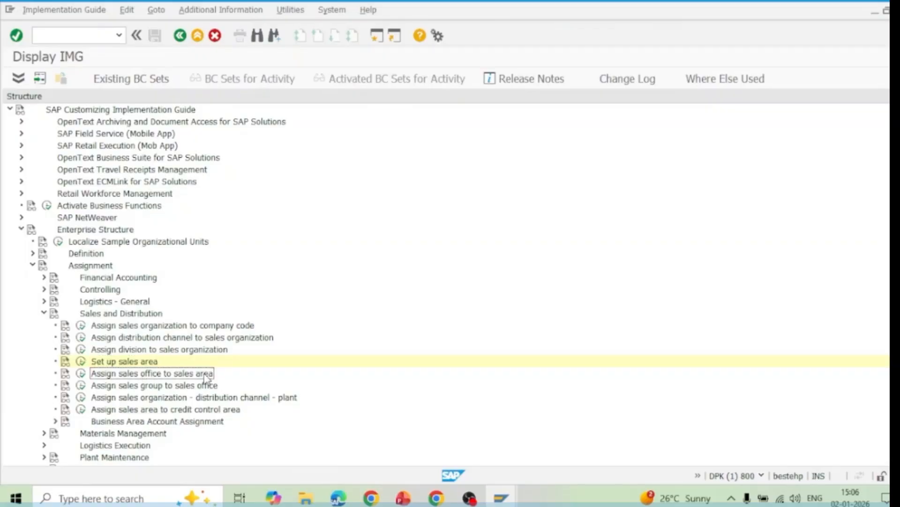
left_click(80, 375)
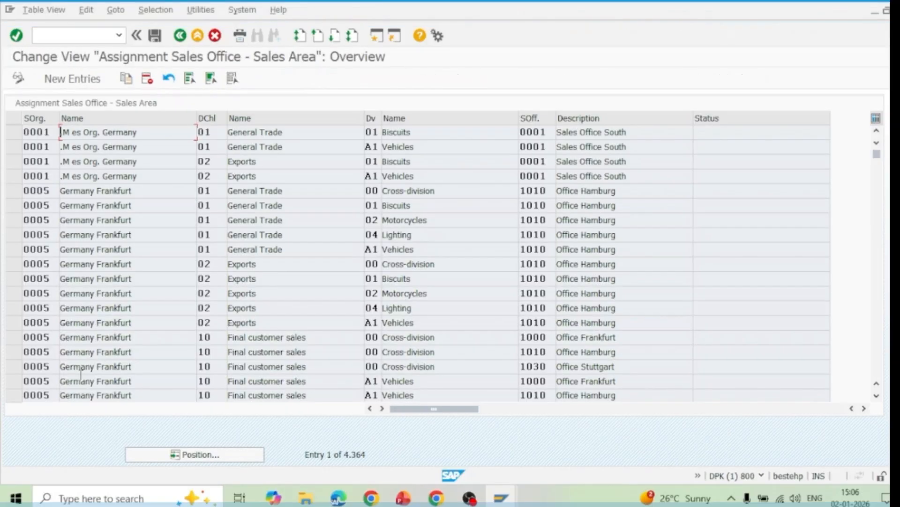
left_click(73, 78)
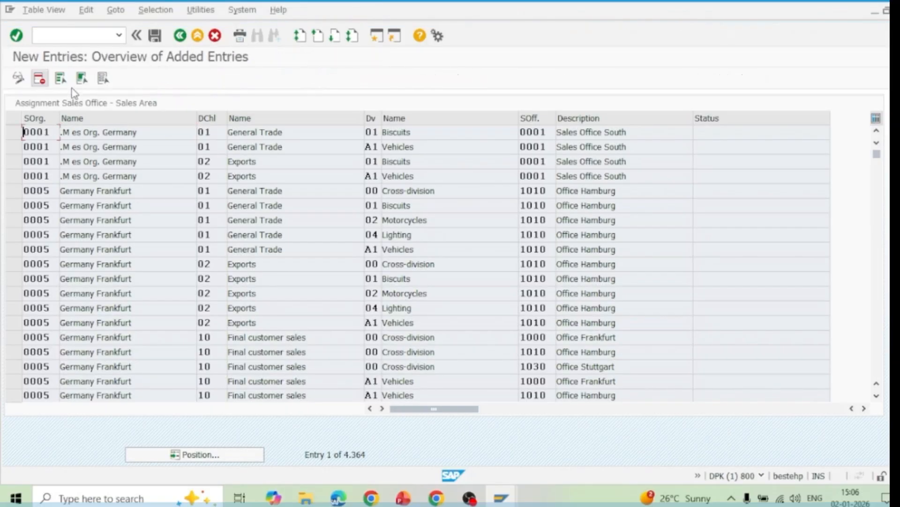
type("10")
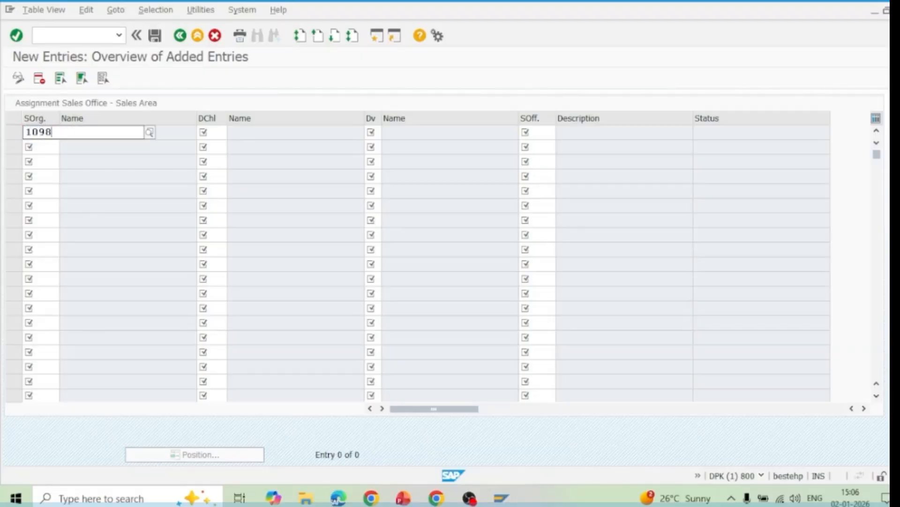
type("98")
left_click(50, 159)
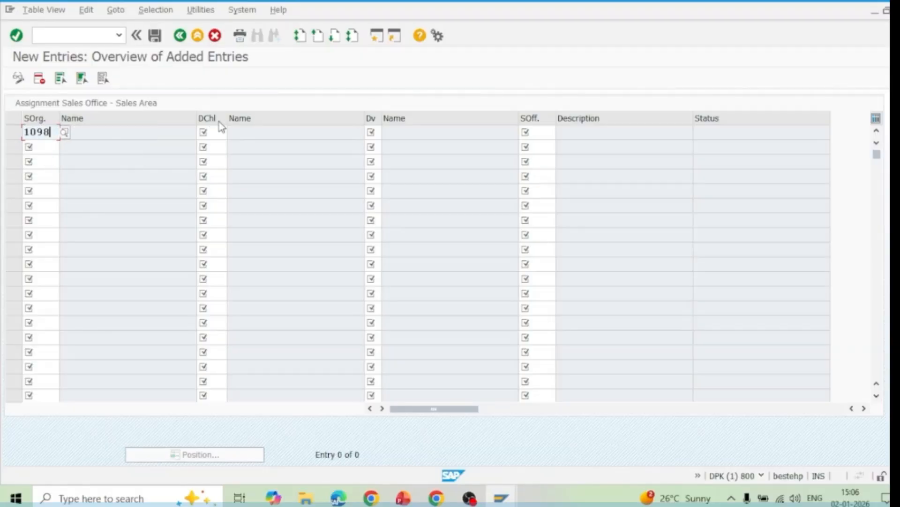
left_click(221, 131)
type("98")
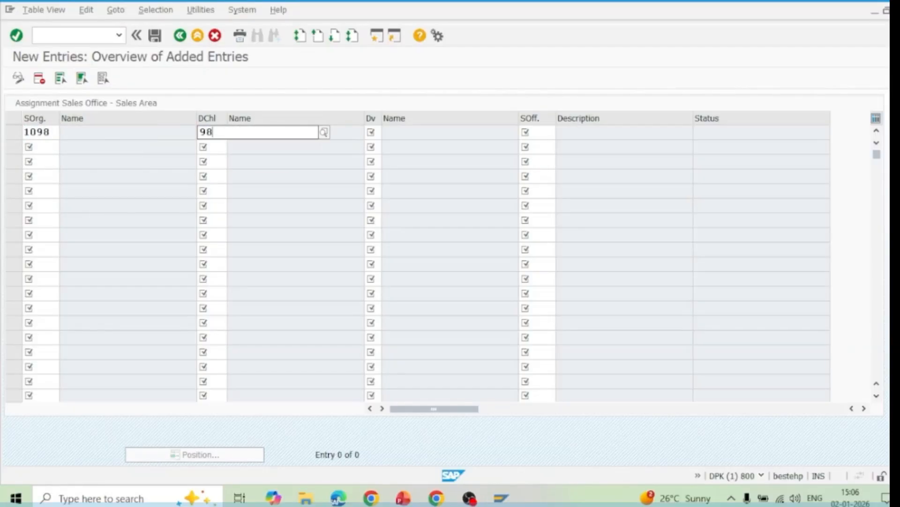
left_click(227, 160)
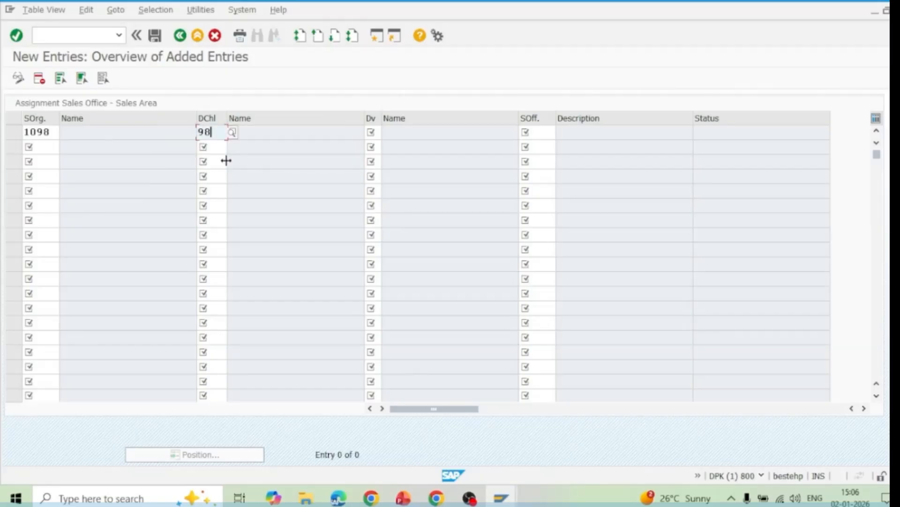
left_click(379, 134)
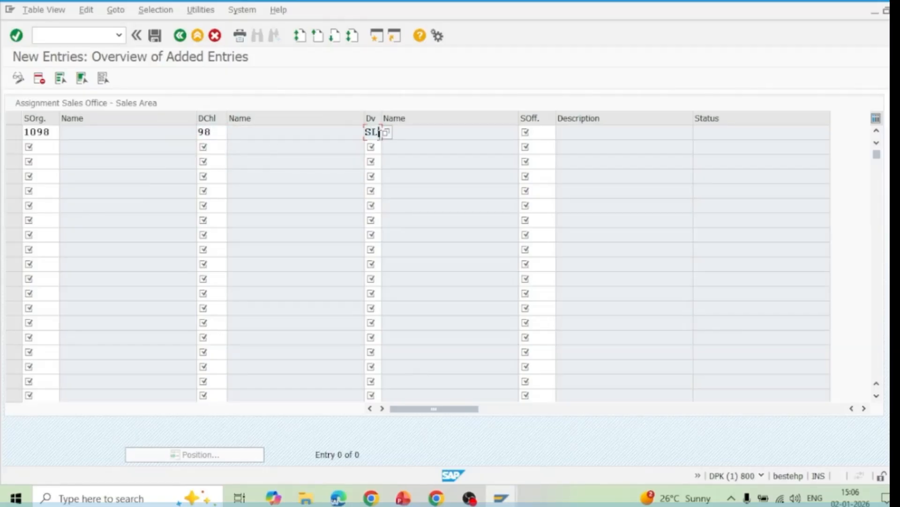
left_click(533, 132)
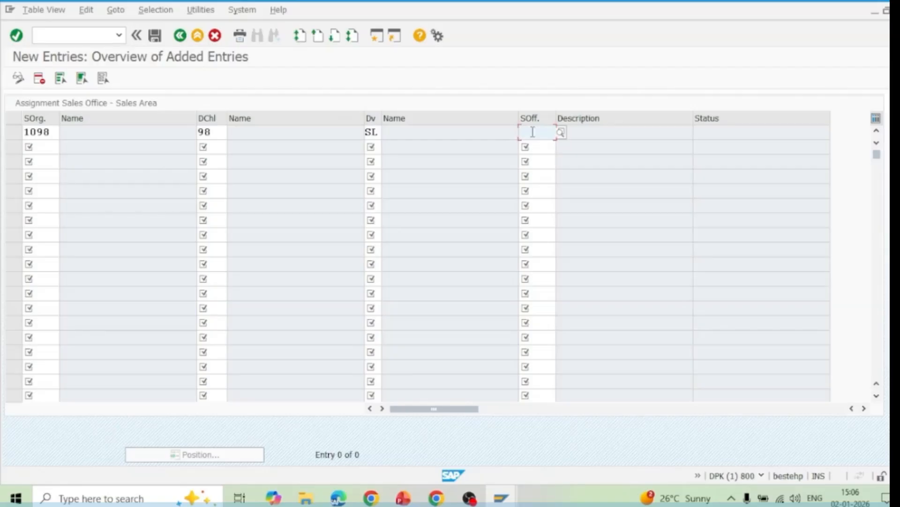
type("1098")
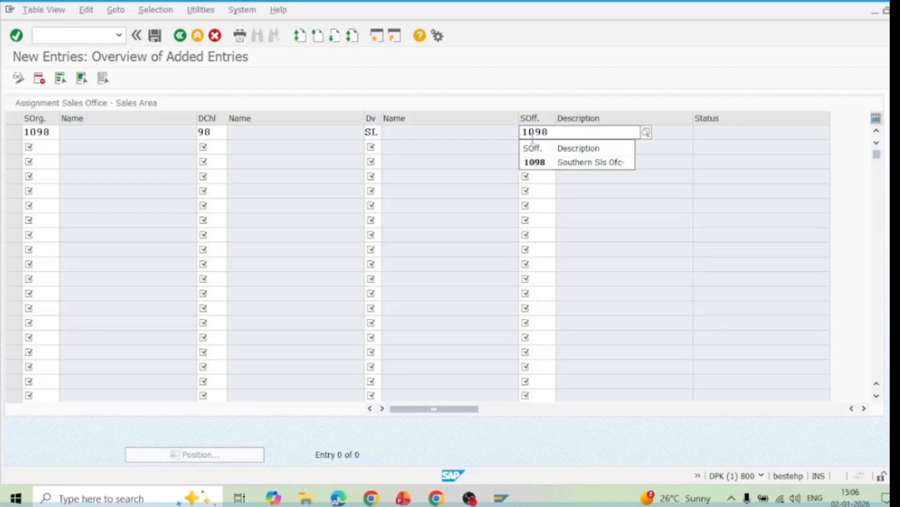
left_click(561, 162)
key("Return")
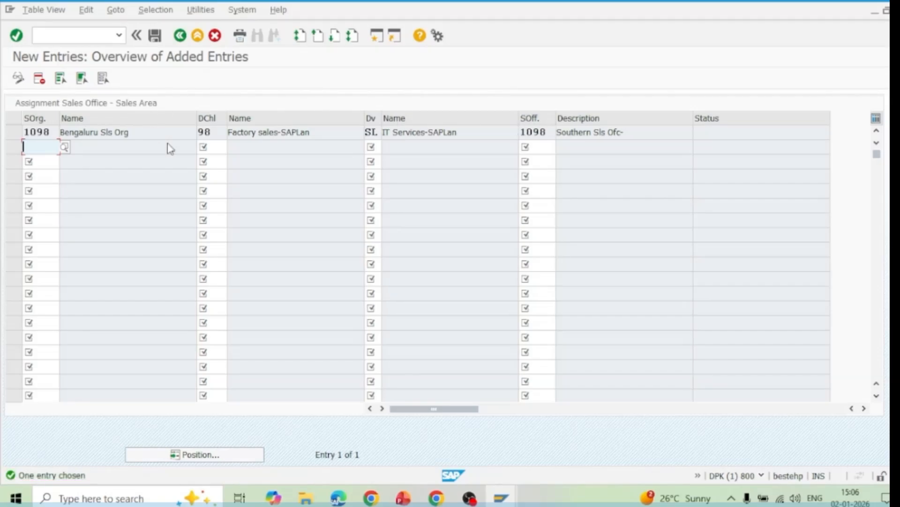
Save the sales office assignment in the customizing request "SAPLan Learning Pvt ltd-ES Config" and return to the implementation guide structure
left_click(155, 36)
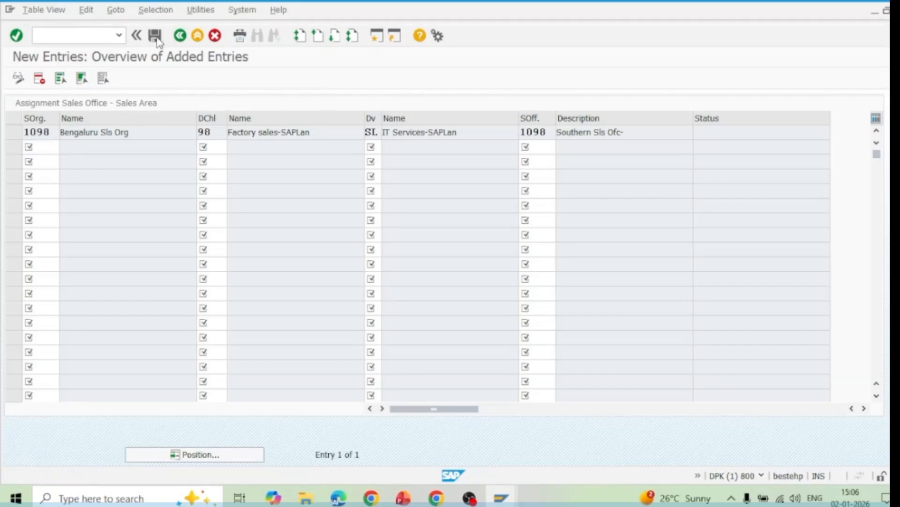
left_click(283, 228)
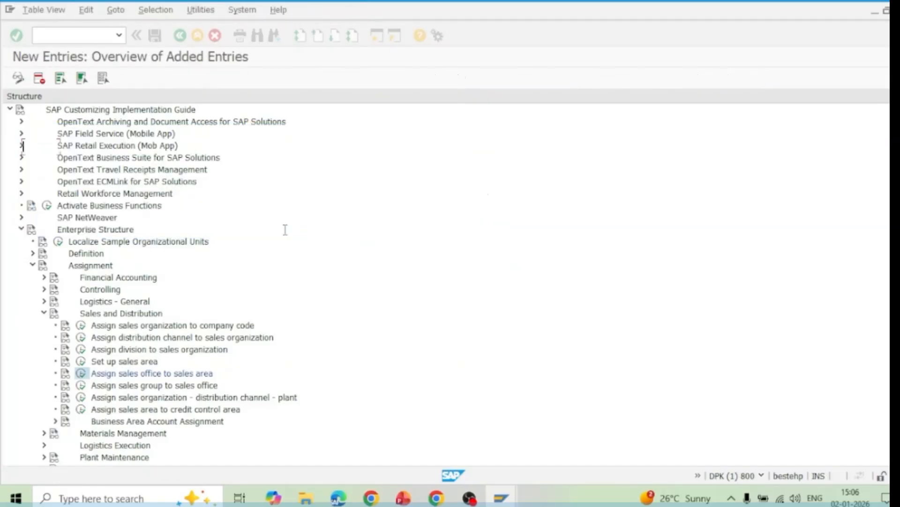
left_click(179, 35)
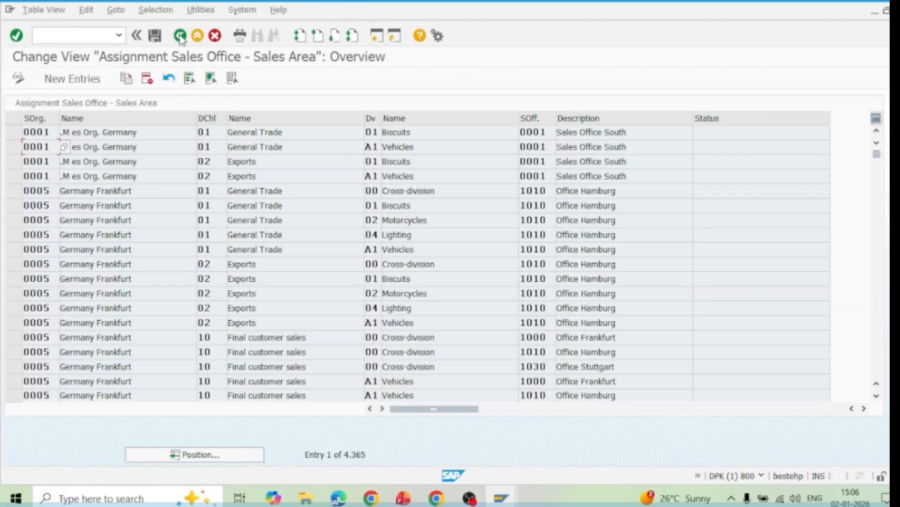
left_click(179, 35)
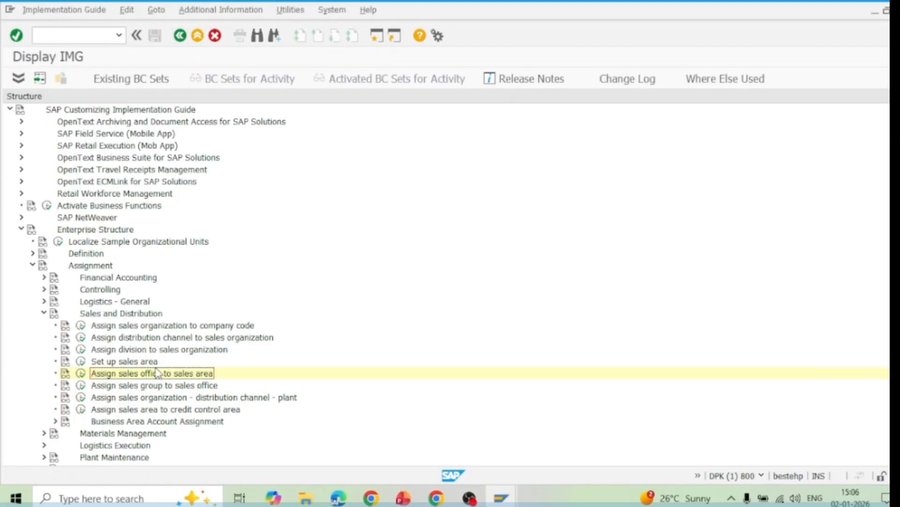
In the Assign sales group to sales office activity, add a new entry assigning sales group 109 to sales office 1098
left_click(143, 387)
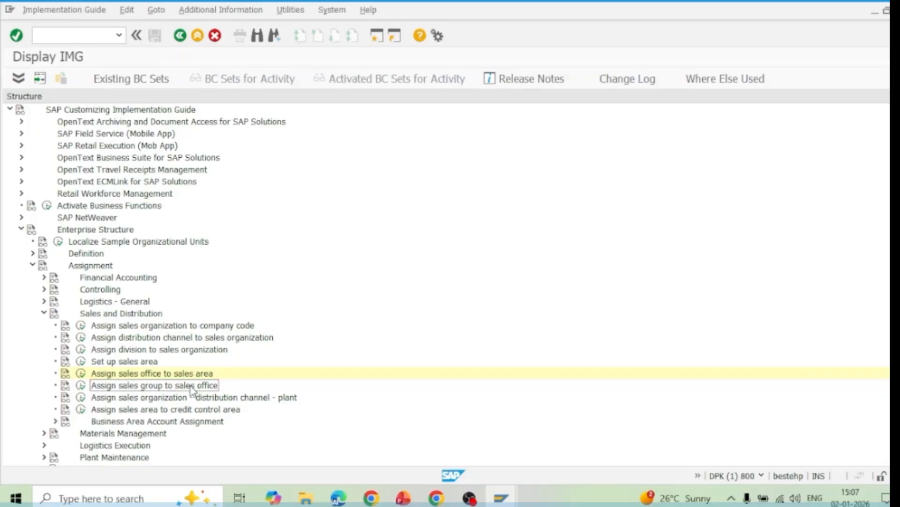
left_click(81, 385)
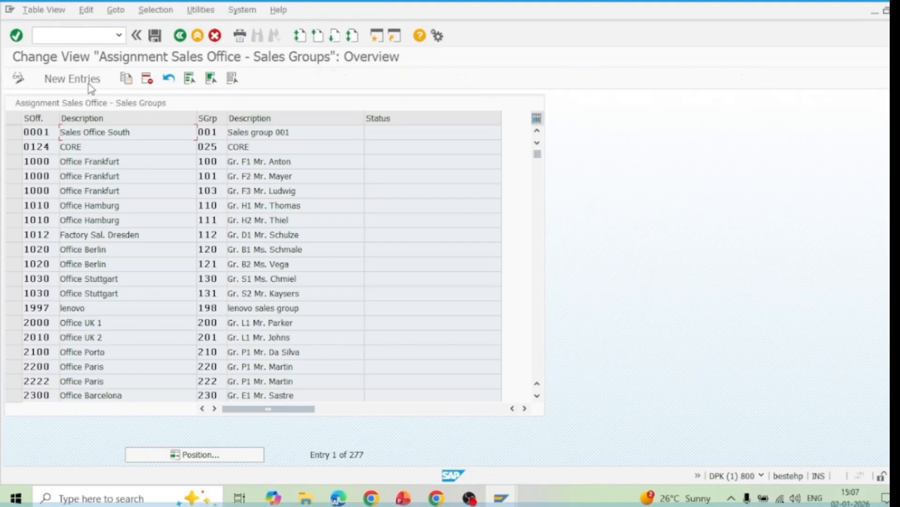
left_click(73, 79)
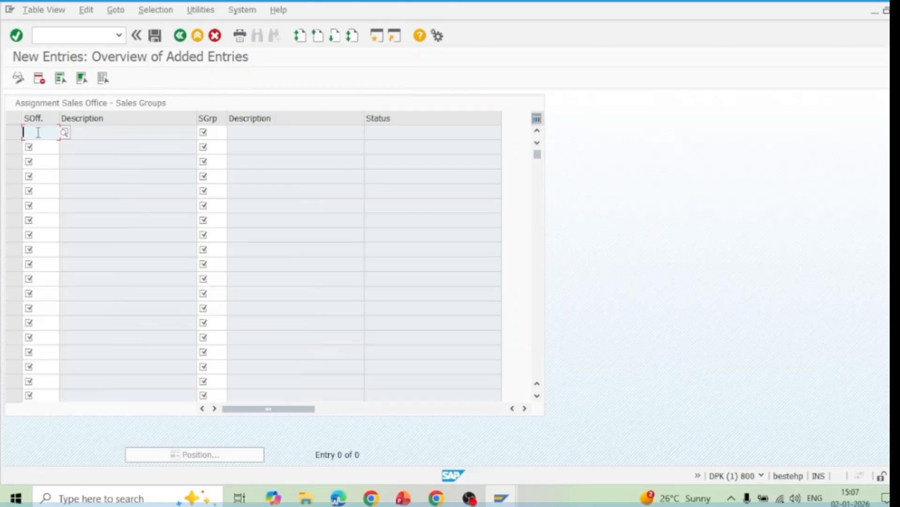
type("109")
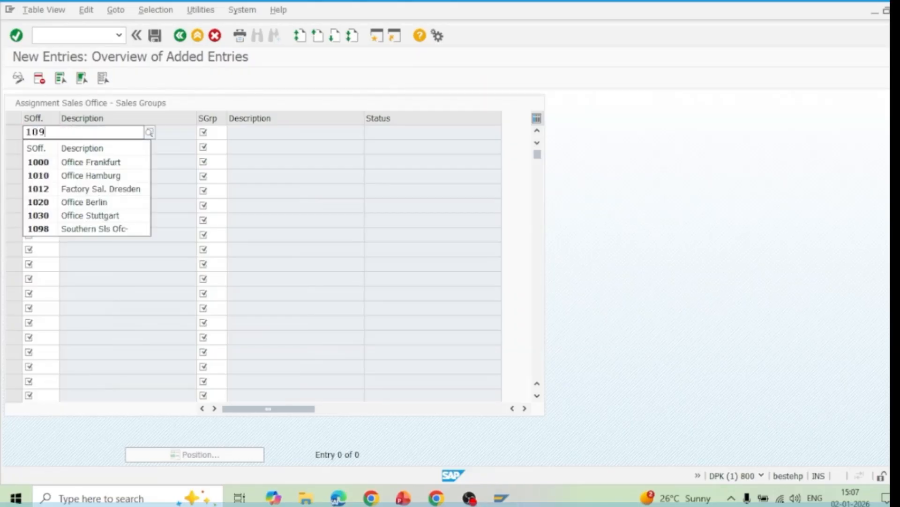
type("8")
left_click(45, 163)
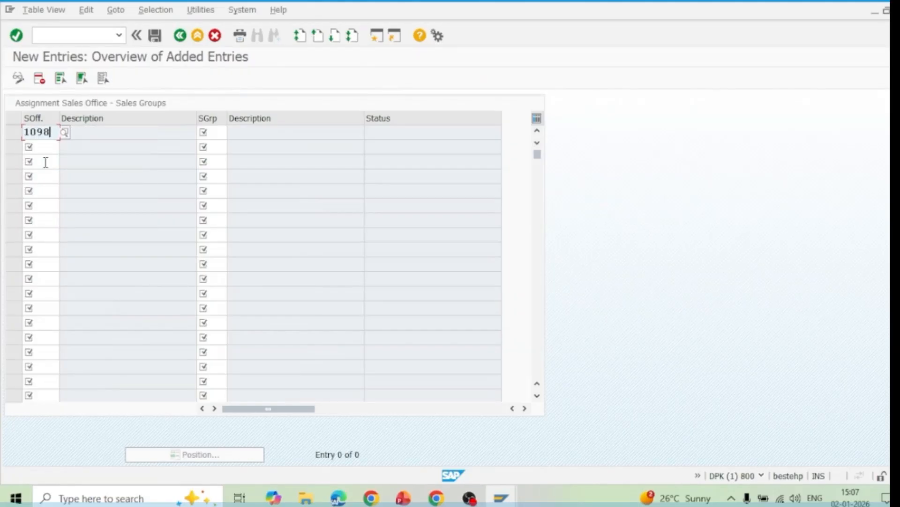
left_click(210, 132)
type("10")
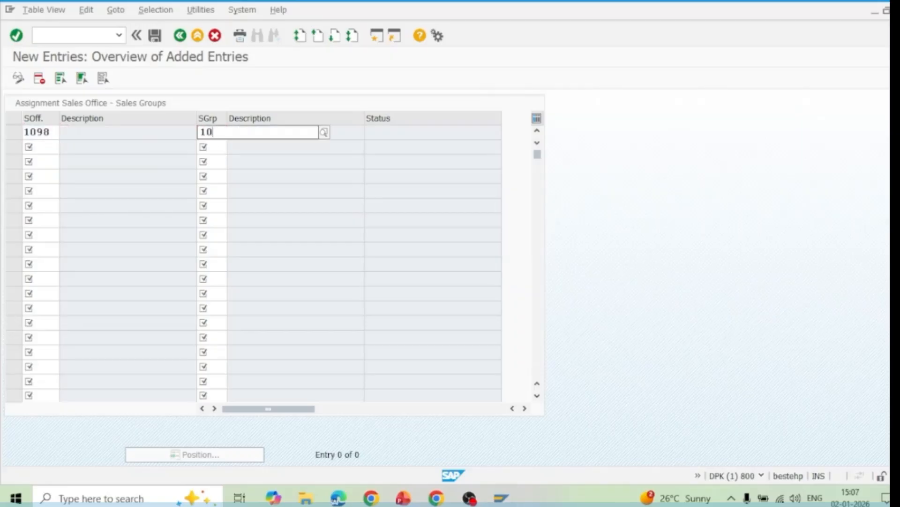
type("9")
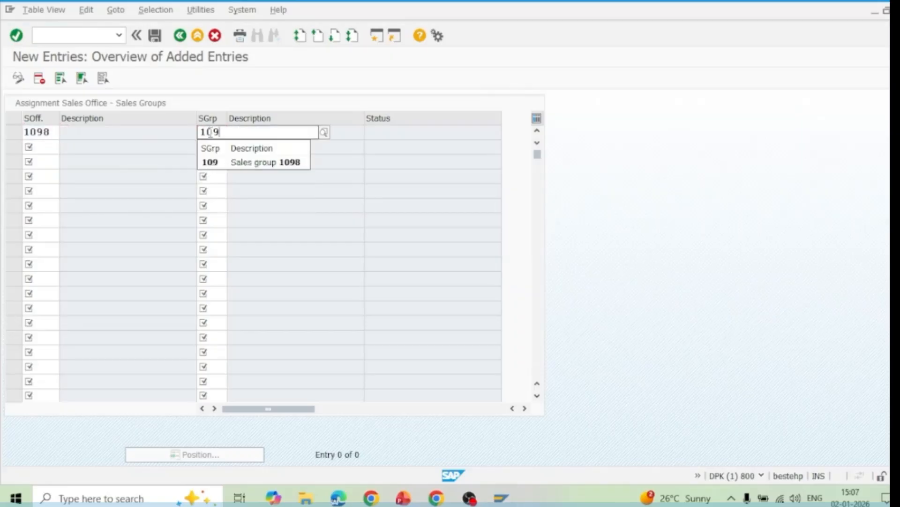
left_click(214, 161)
key("Return")
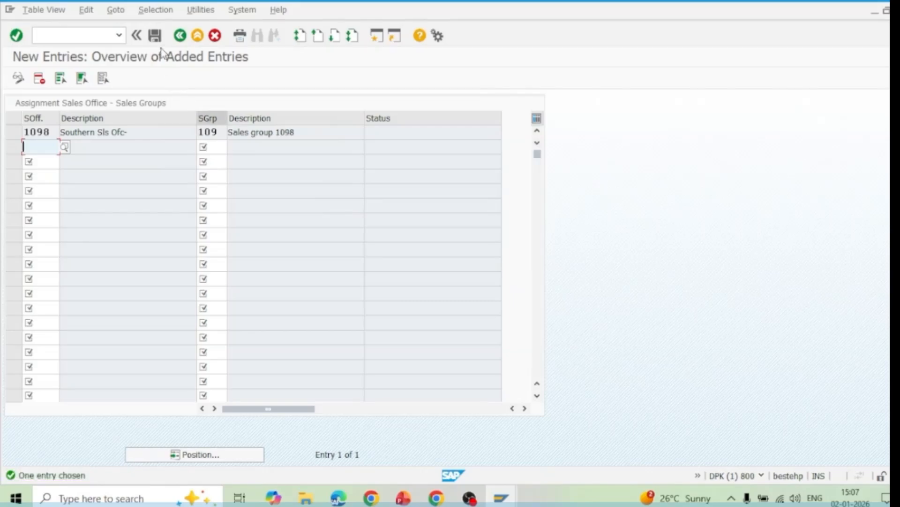
Save the sales group assignment in the customizing request "SAPLan Learning Pvt ltd-ES Config" and return to the implementation guide structure
left_click(155, 37)
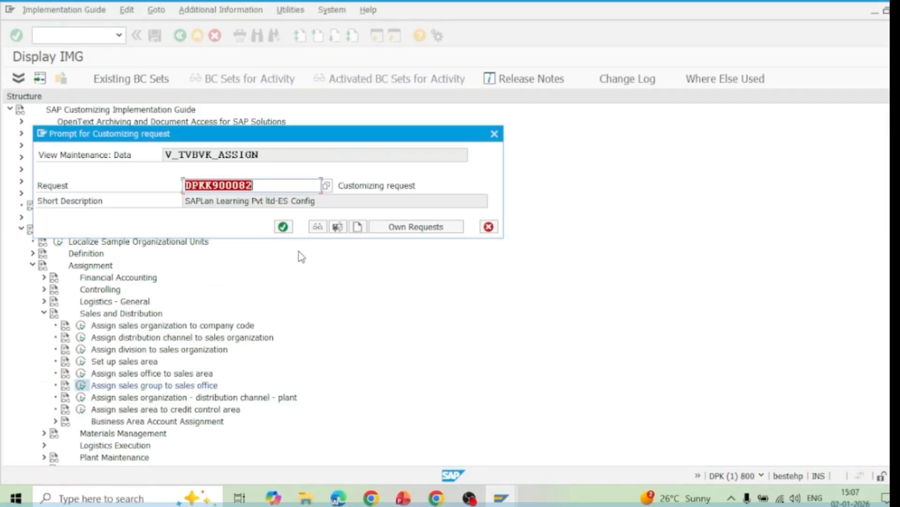
left_click(283, 226)
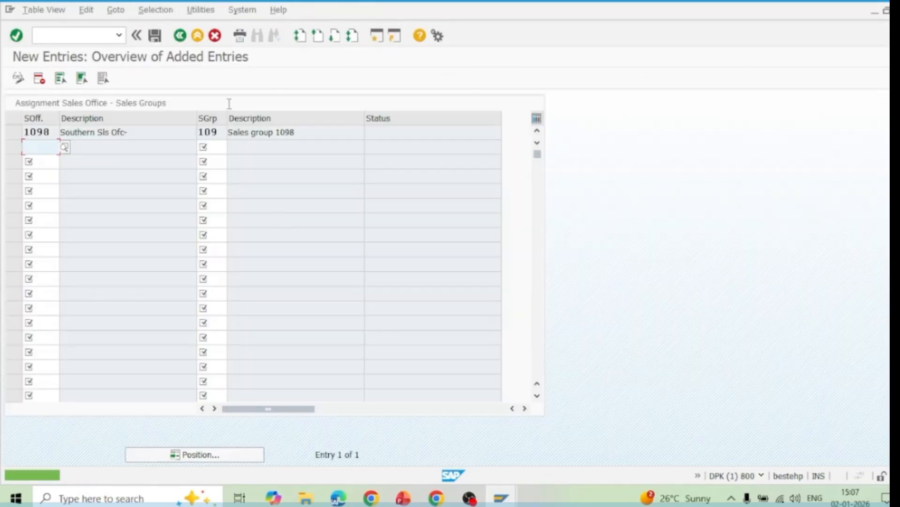
left_click(181, 37)
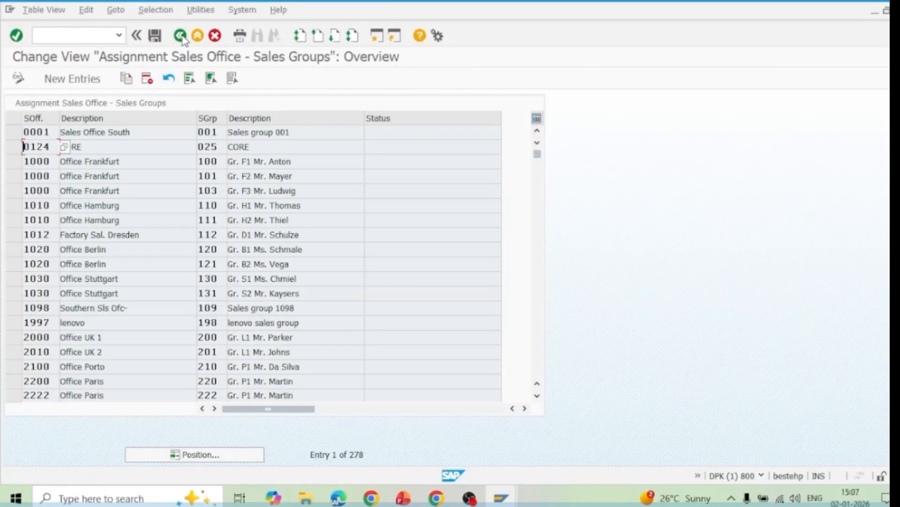
left_click(181, 37)
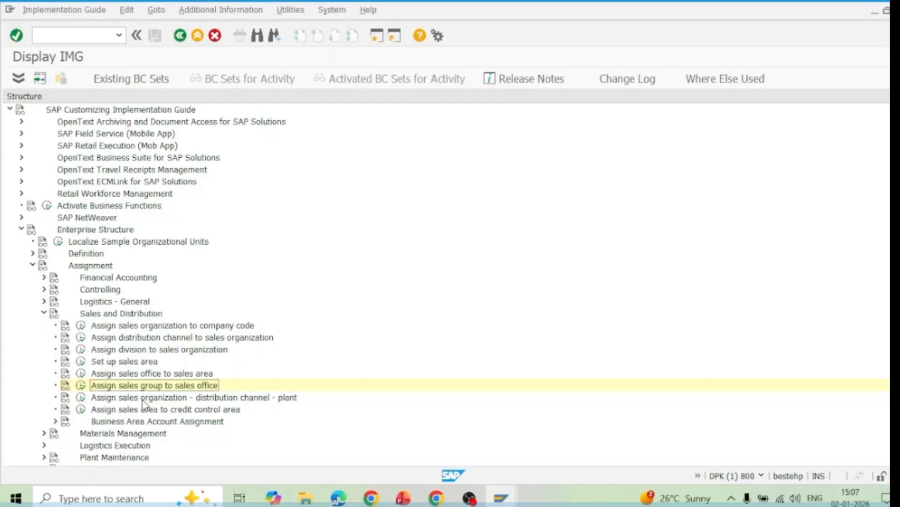
In the Assign sales organization - distribution channel - plant activity, add a new entry assigning plant 1098 to sales organization 1098 and distribution channel 98
left_click(143, 398)
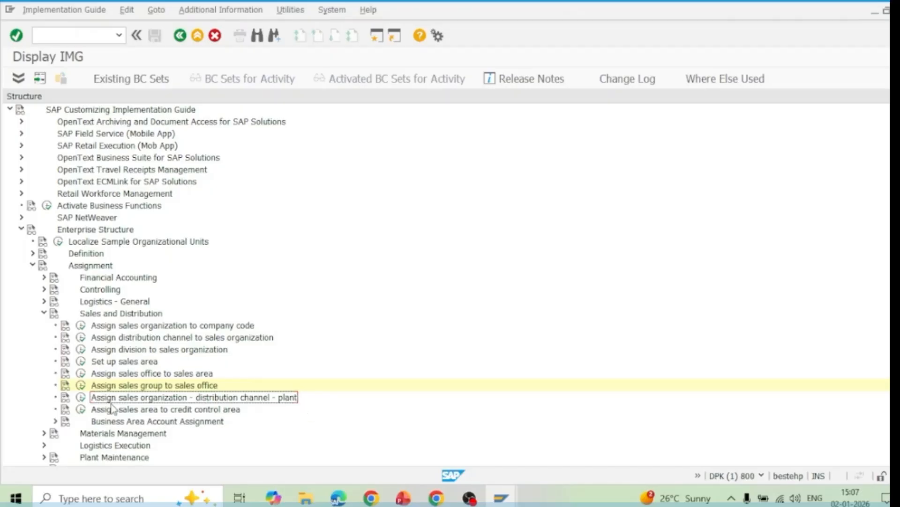
left_click(81, 397)
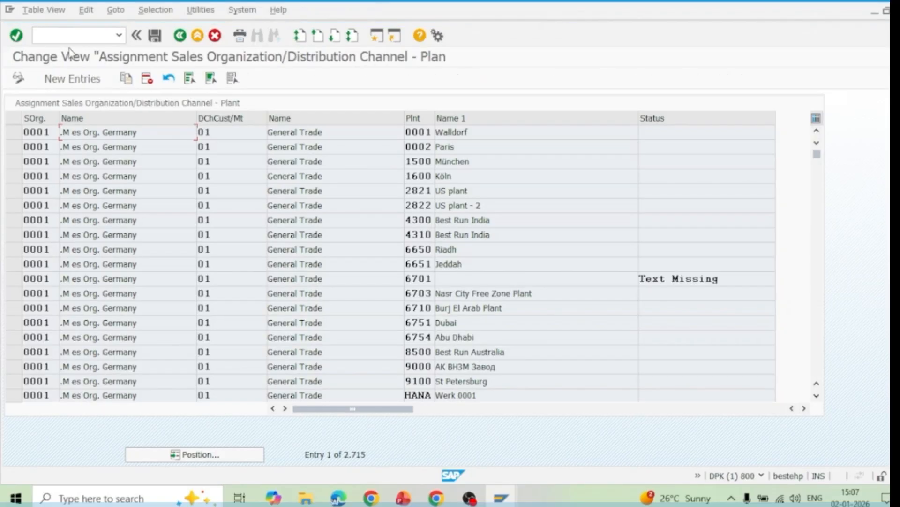
left_click(73, 78)
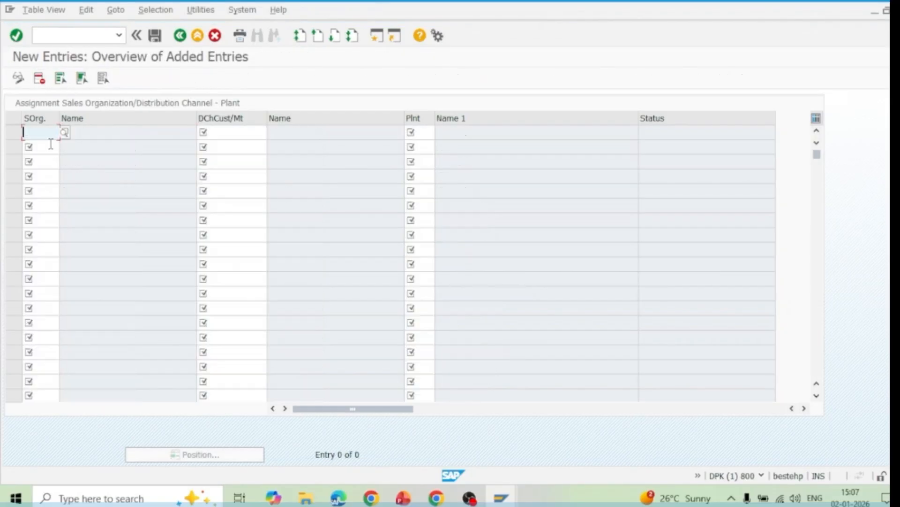
type("1098")
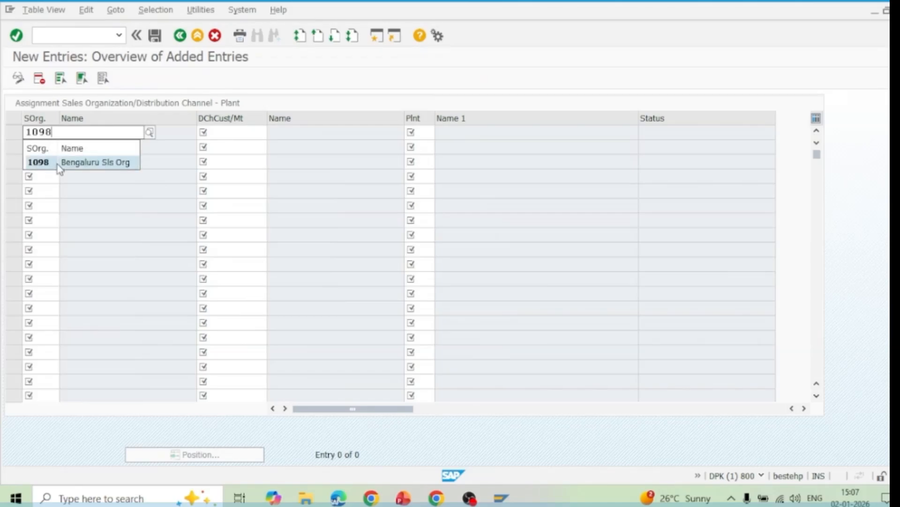
left_click(58, 162)
left_click(209, 131)
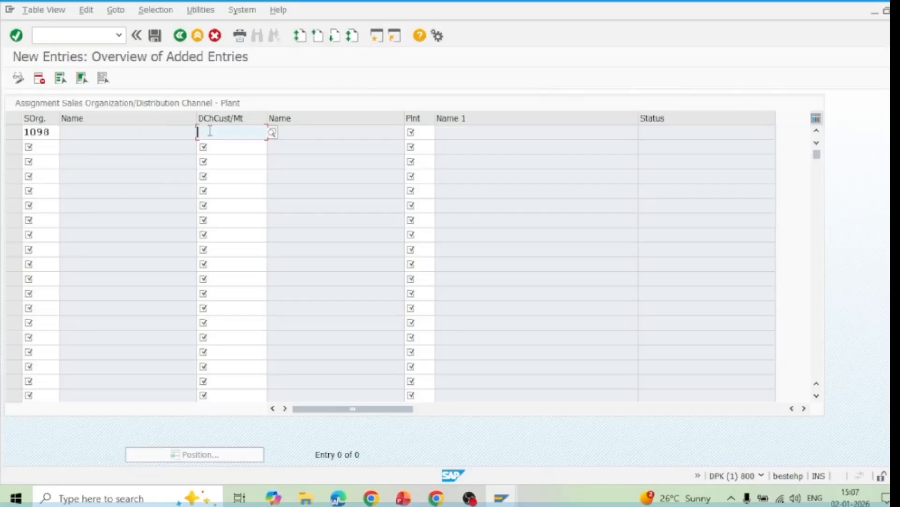
type("98")
left_click(233, 165)
left_click(416, 131)
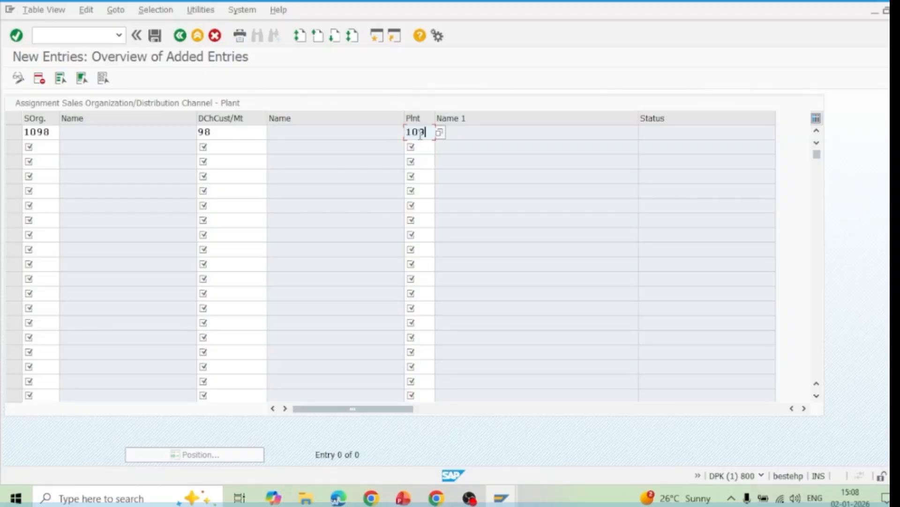
key("Return")
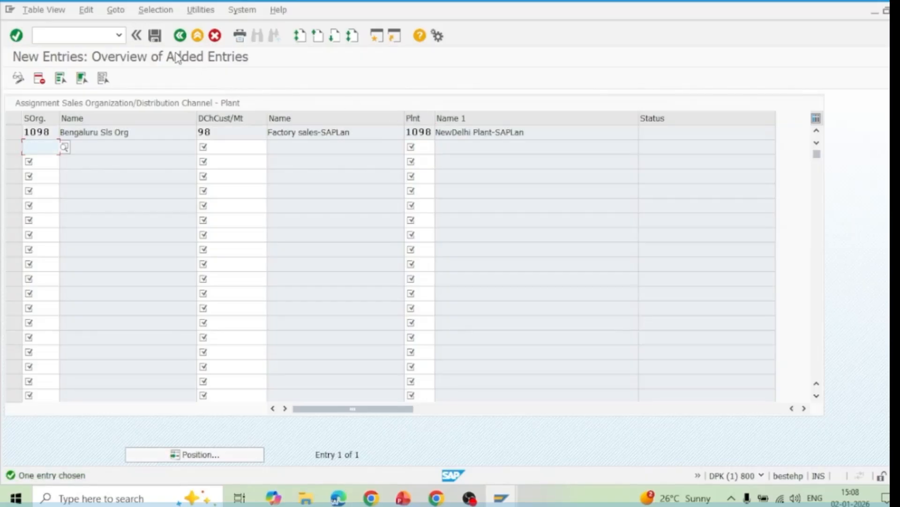
Save the plant assignment in the customizing request "SAPLan Learning Pvt ltd-ES Config" and return to the implementation guide structure
left_click(156, 37)
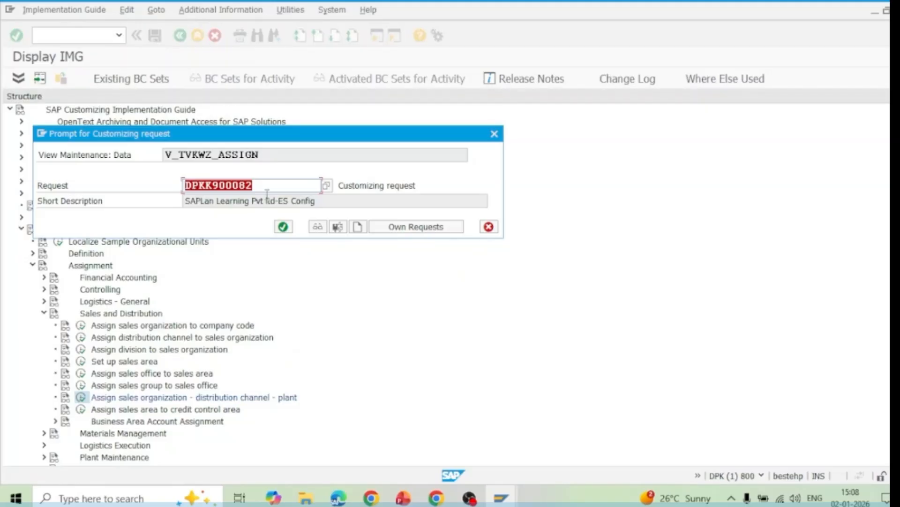
left_click(283, 226)
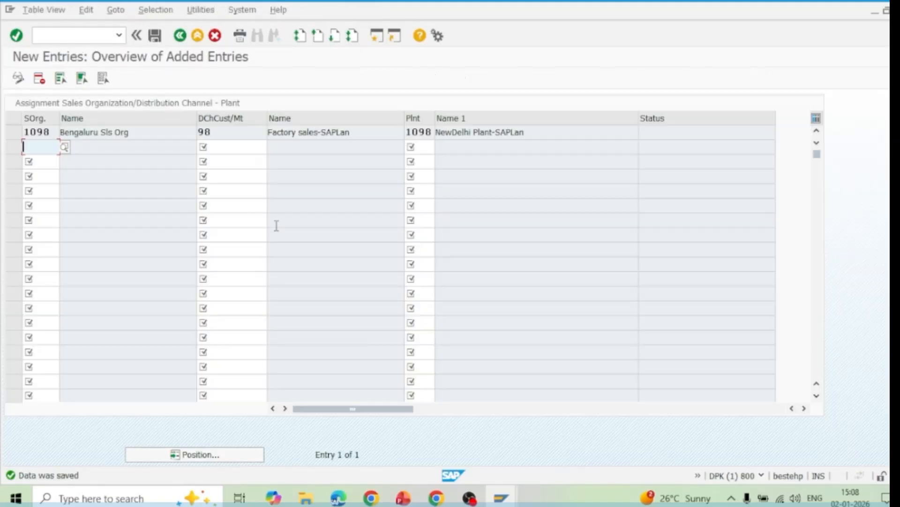
left_click(178, 38)
left_click(180, 36)
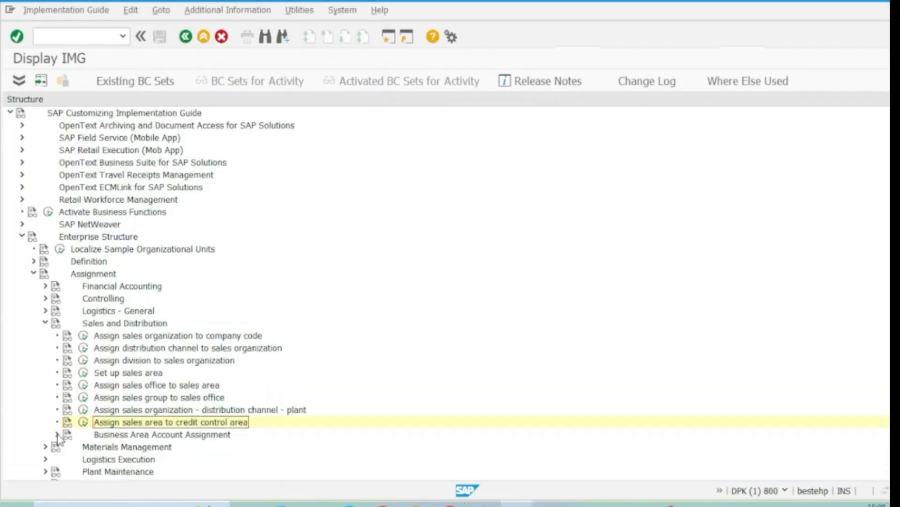
Expand Business Area Account Assignment under the Sales and Distribution assignments to view its activities
left_click(56, 434)
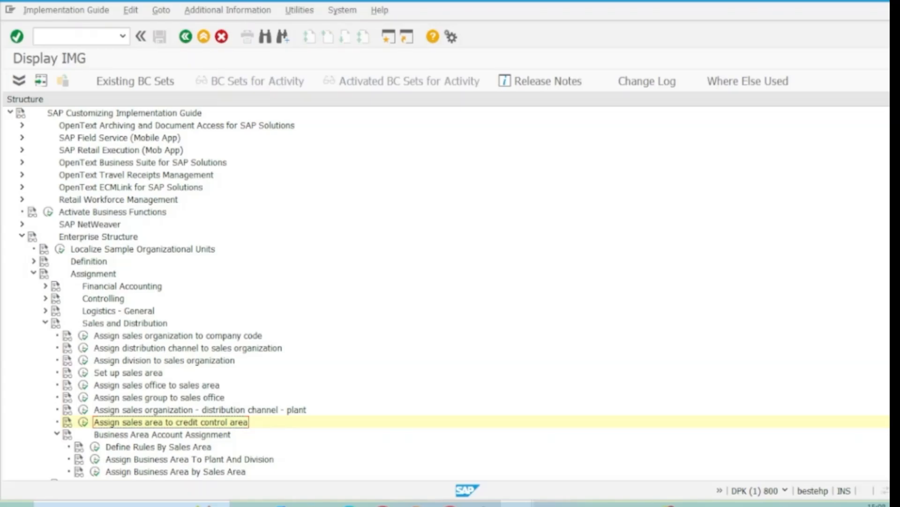
scroll(244, 258, "down", 5)
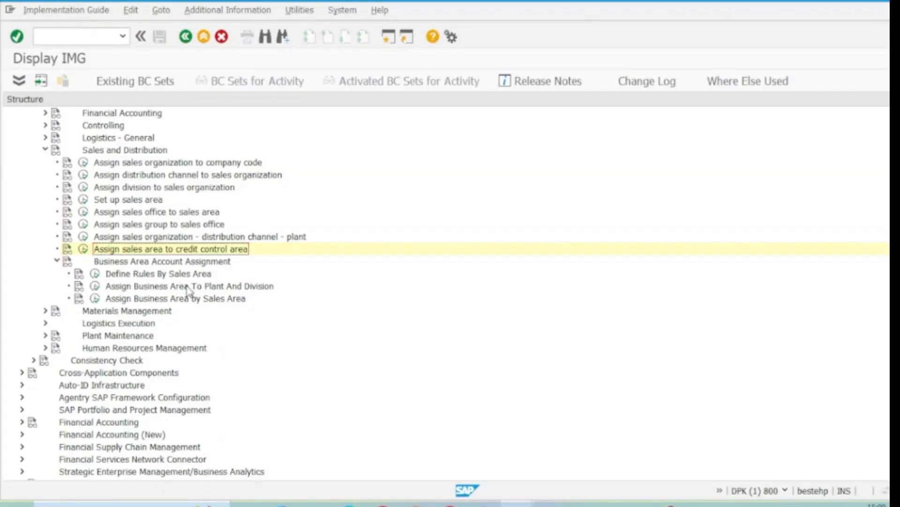
In Define Rules By Sales Area, find sales organization 1098 and set rule 001 for its sales area 1098/98/SL
left_click(94, 274)
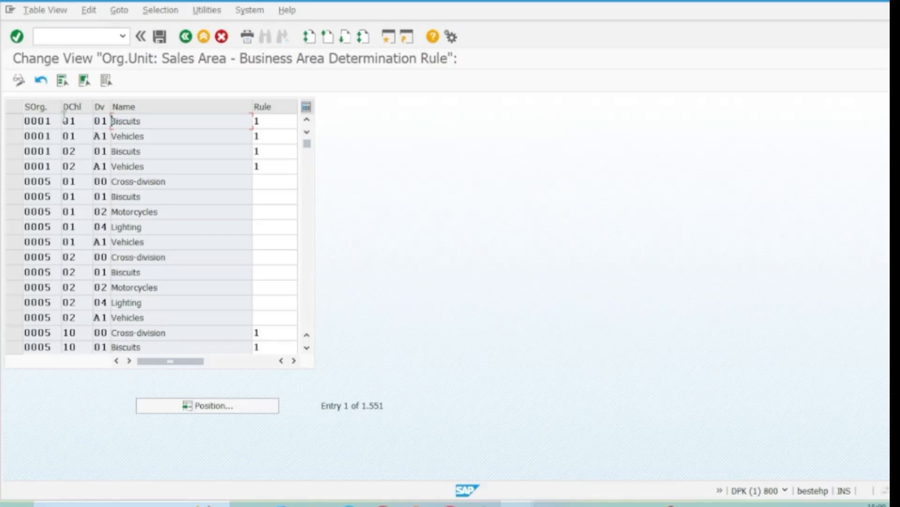
left_click(220, 408)
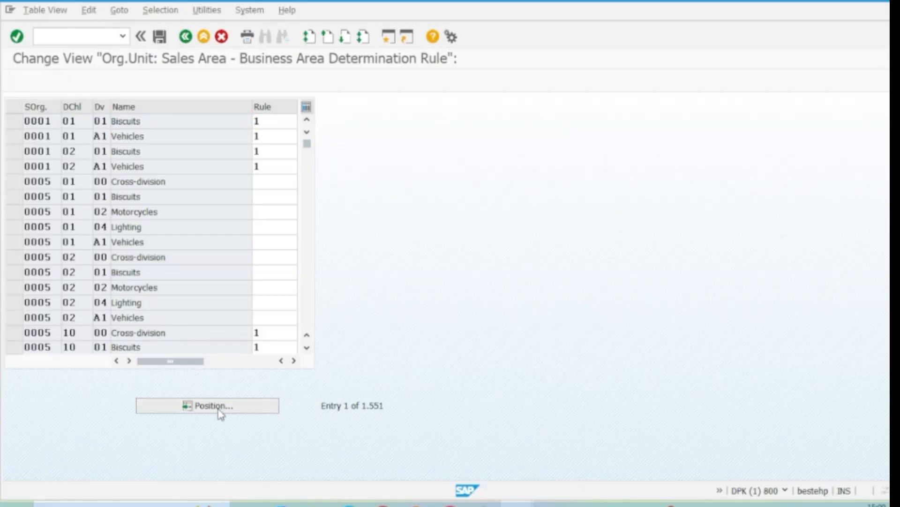
type("1098")
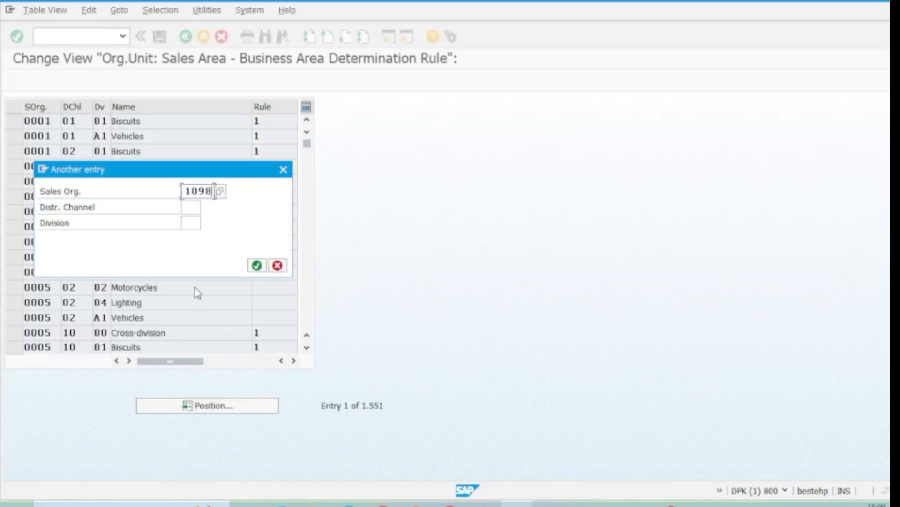
key("Return")
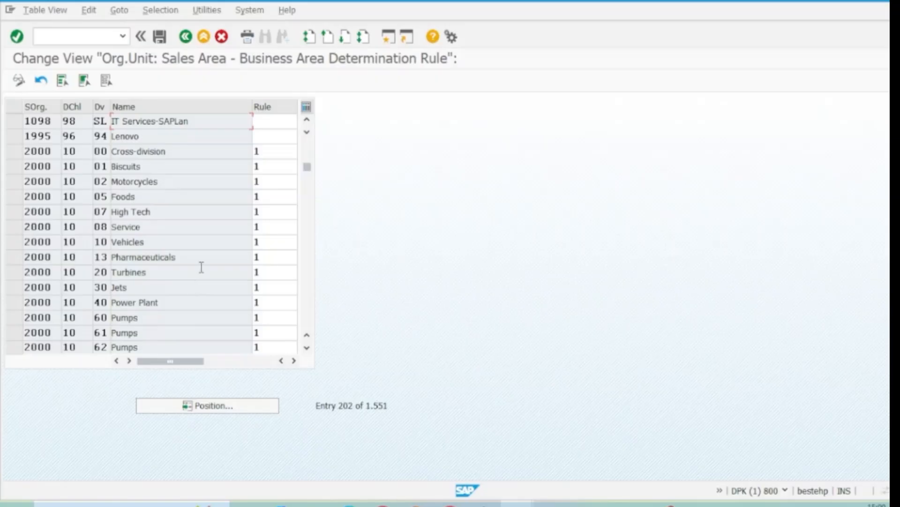
left_click(273, 121)
left_click(296, 121)
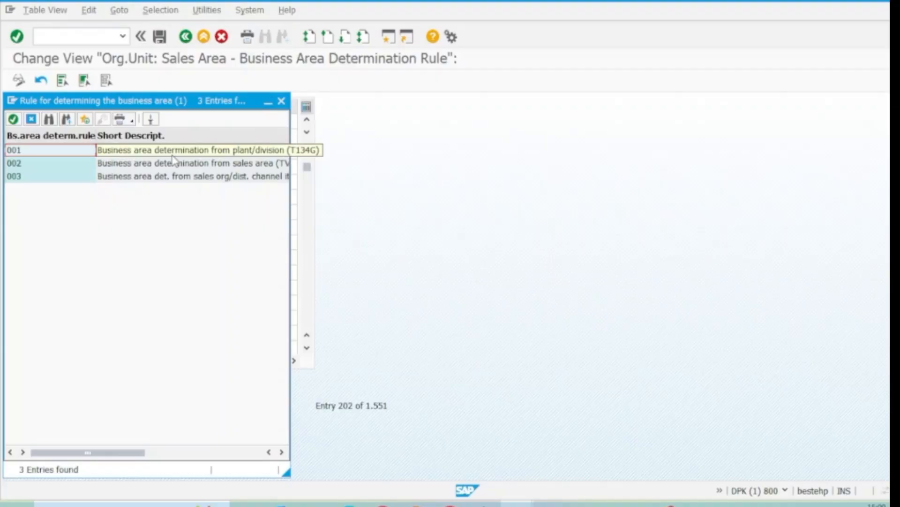
double_click(172, 155)
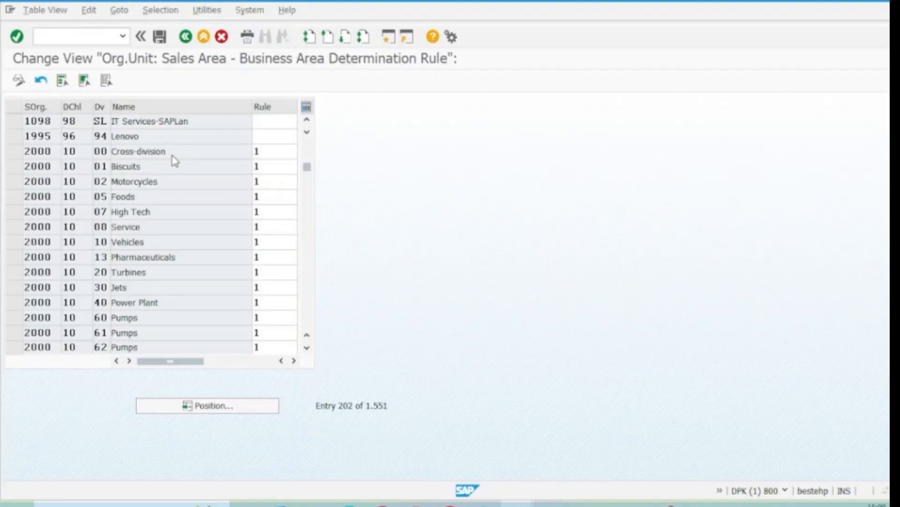
Save the business area rule in the customizing request "SAPLan Learning Pvt ltd-ES Config" and exit to the SAP Easy Access screen
left_click(160, 37)
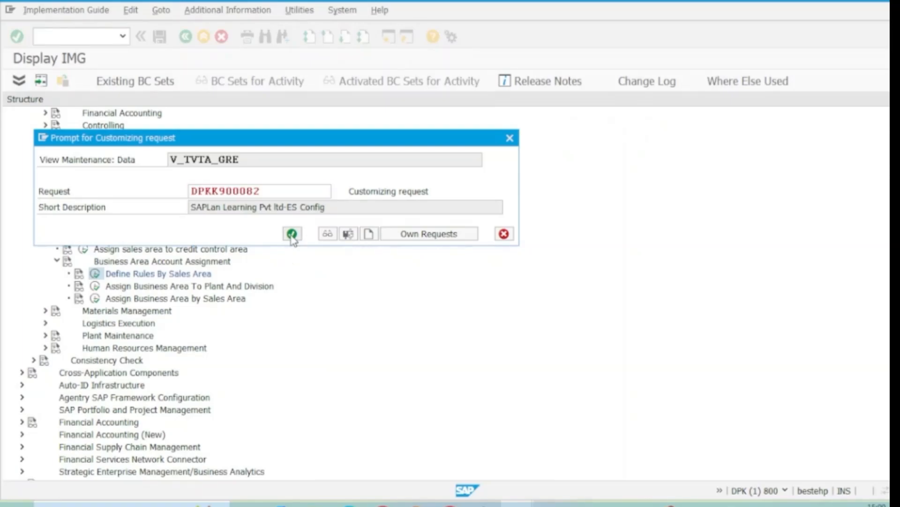
left_click(292, 234)
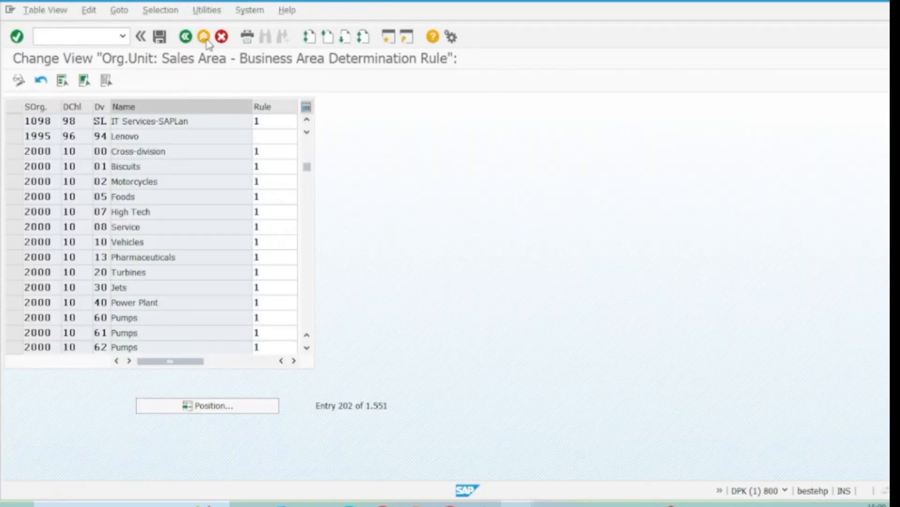
left_click(207, 41)
left_click(207, 41)
left_click(207, 41)
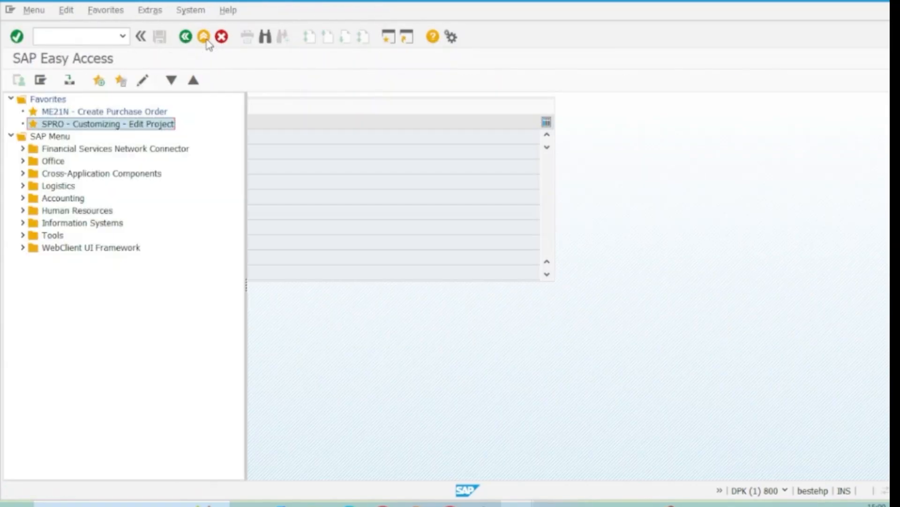
left_click(55, 38)
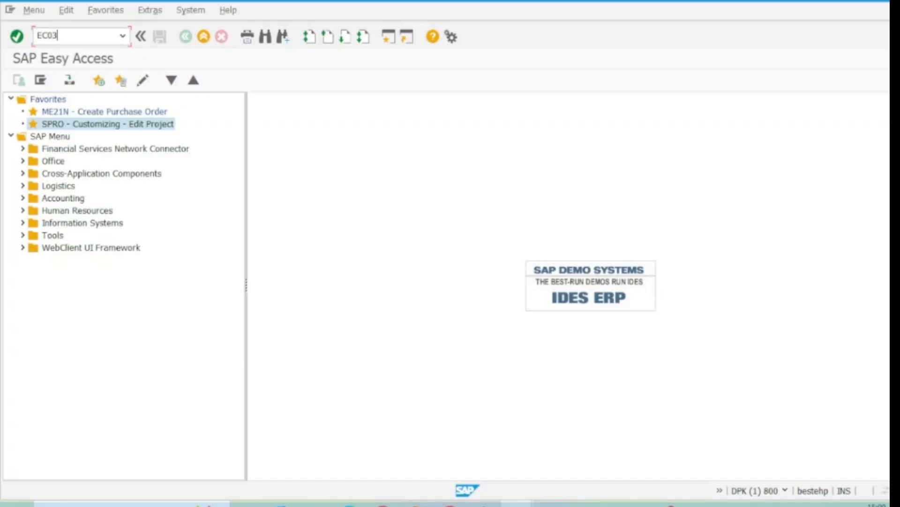
key("Return")
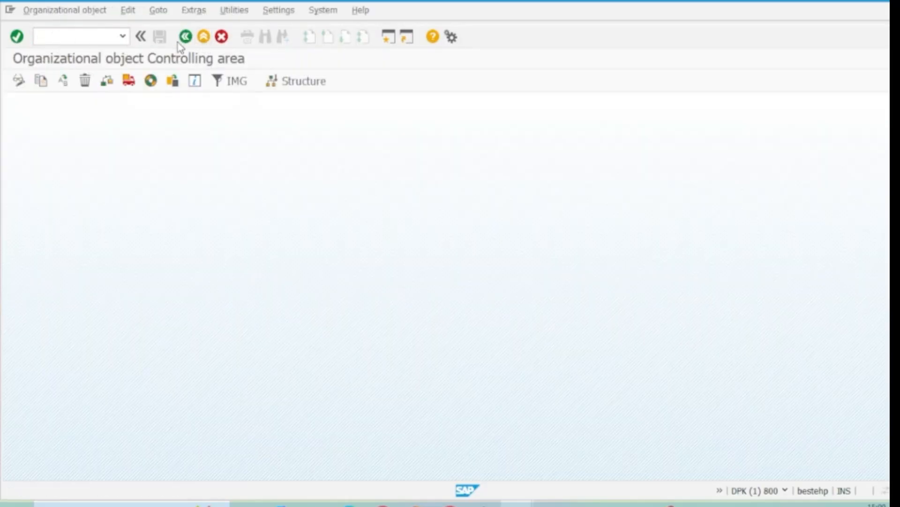
left_click(184, 37)
Run transaction EC04 and open the organizational structure navigation for sales organizations, closing the navigation help
left_click(61, 35)
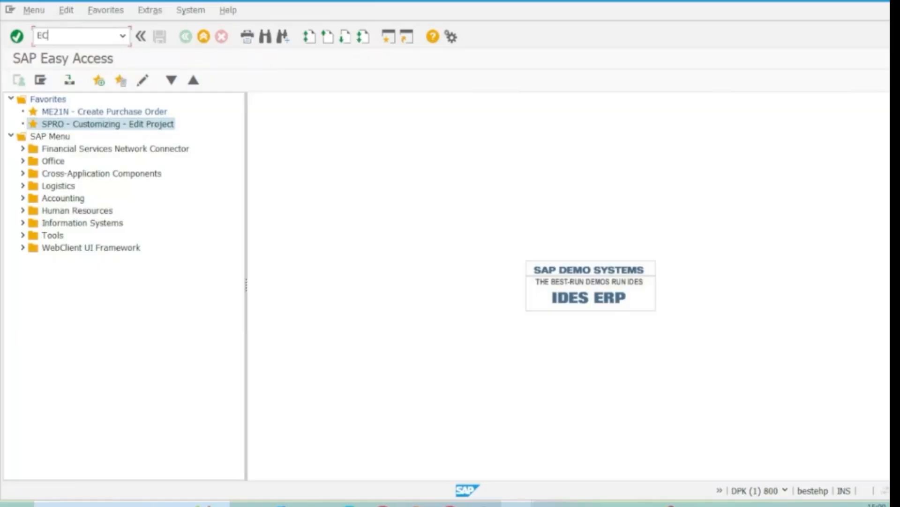
type("EC04")
key("Return")
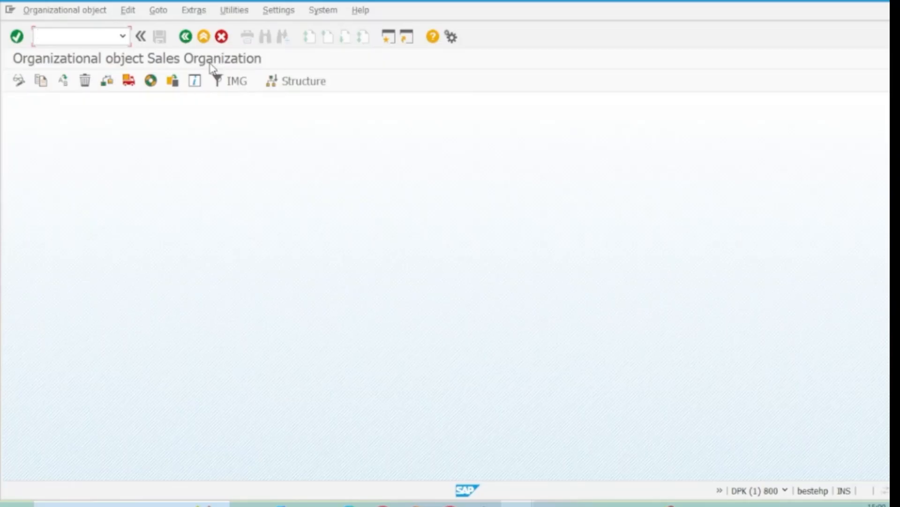
left_click(311, 90)
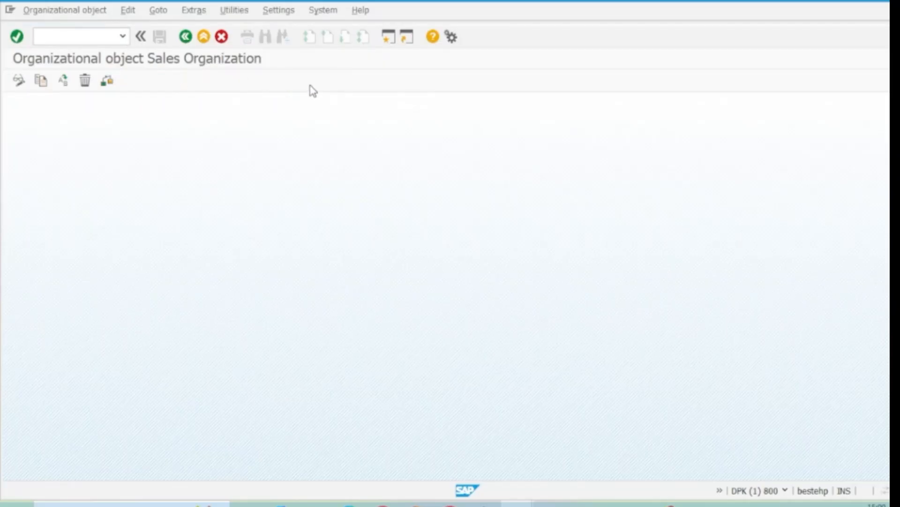
left_click(181, 91)
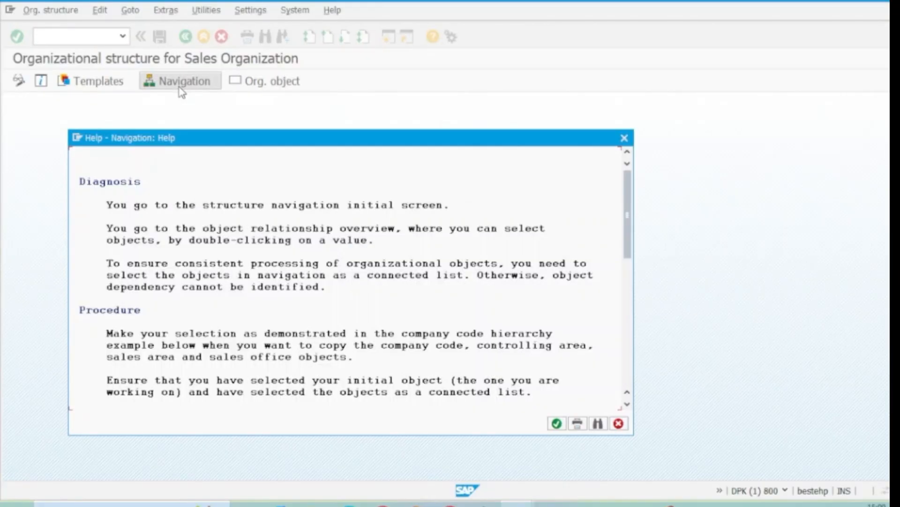
left_click(557, 424)
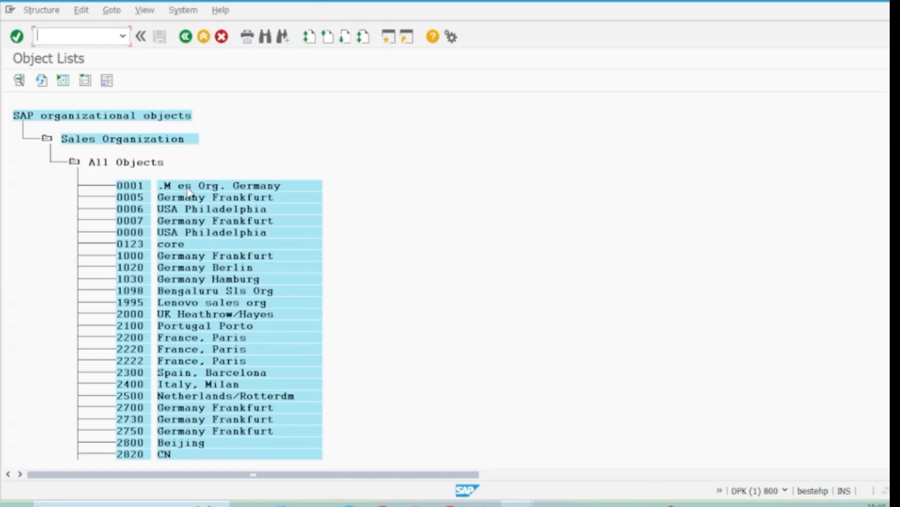
Open sales organization 1098 and expand its distribution chain 1098 98 and plant 1098 to examine the assigned objects
left_click(128, 293)
double_click(129, 291)
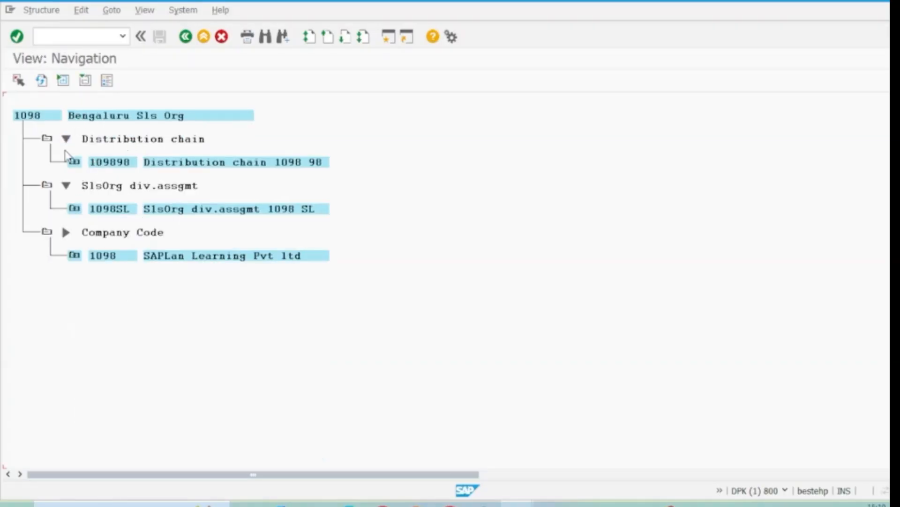
double_click(74, 162)
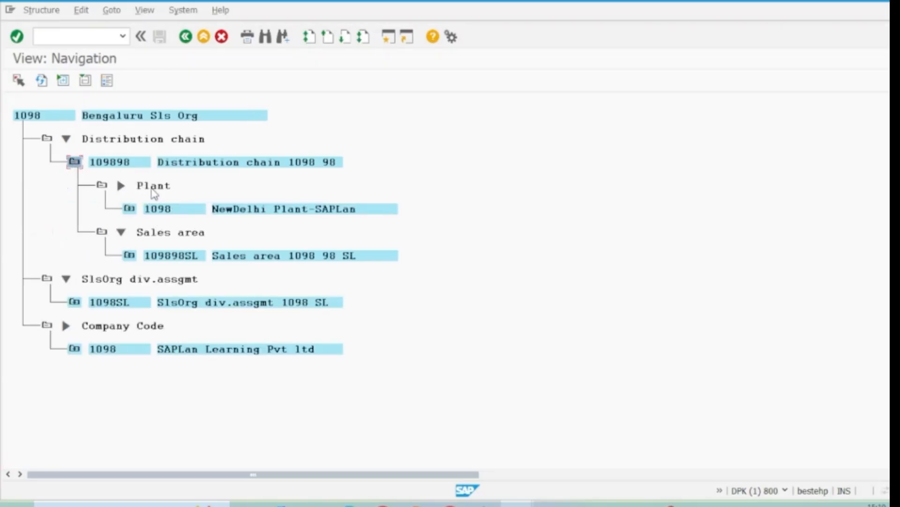
double_click(129, 208)
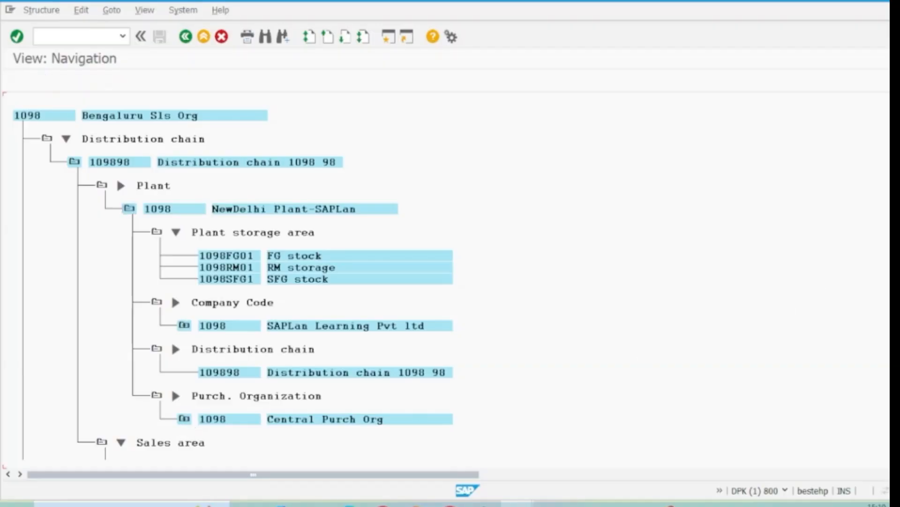
Expand sales area 1098 98 SL and its sales office 1098 to review their assignments, and return to the SAP Easy Access screen
scroll(834, 254, "down", 3)
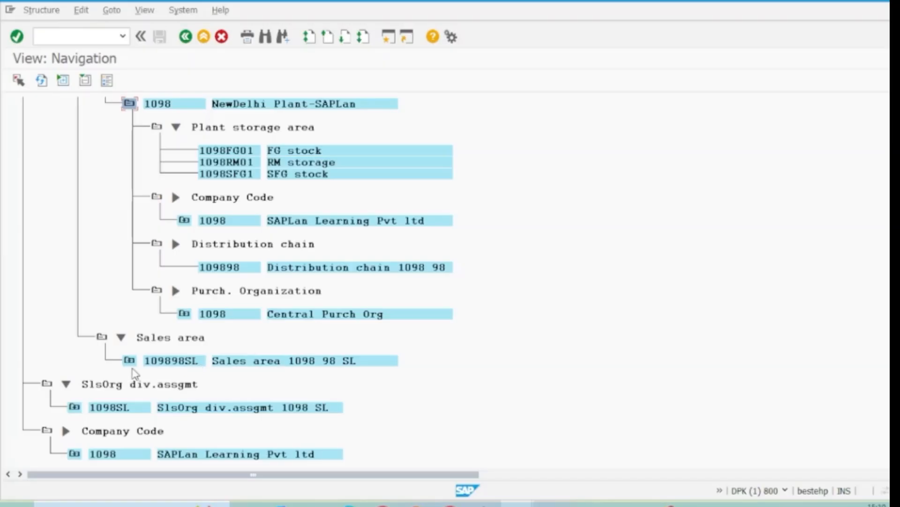
left_click(130, 360)
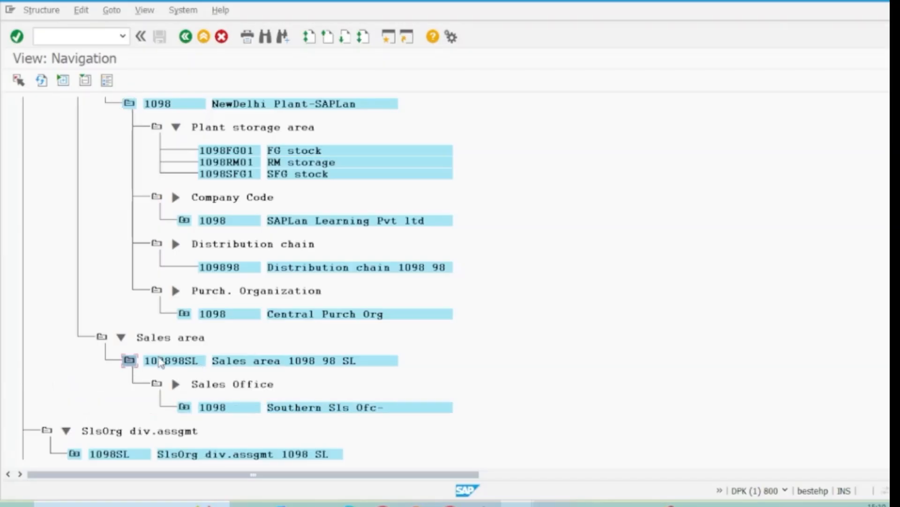
left_click(185, 408)
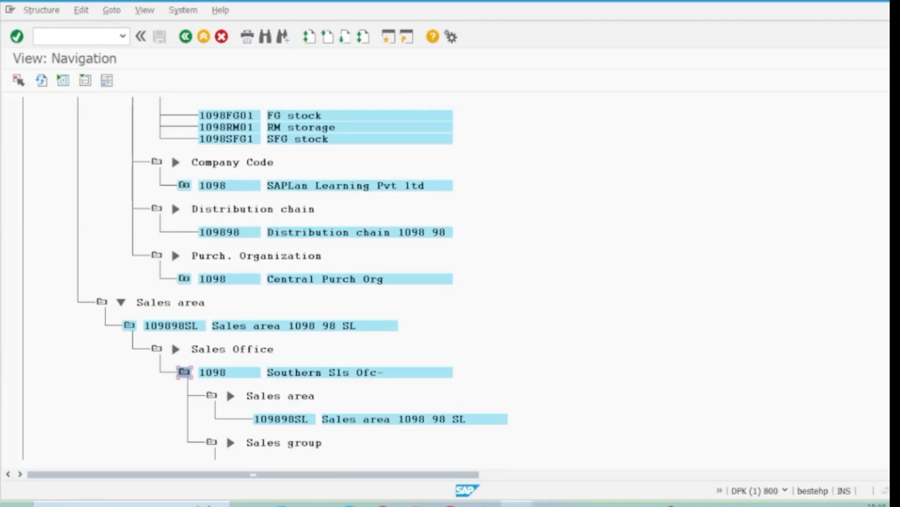
scroll(496, 362, "down", 2)
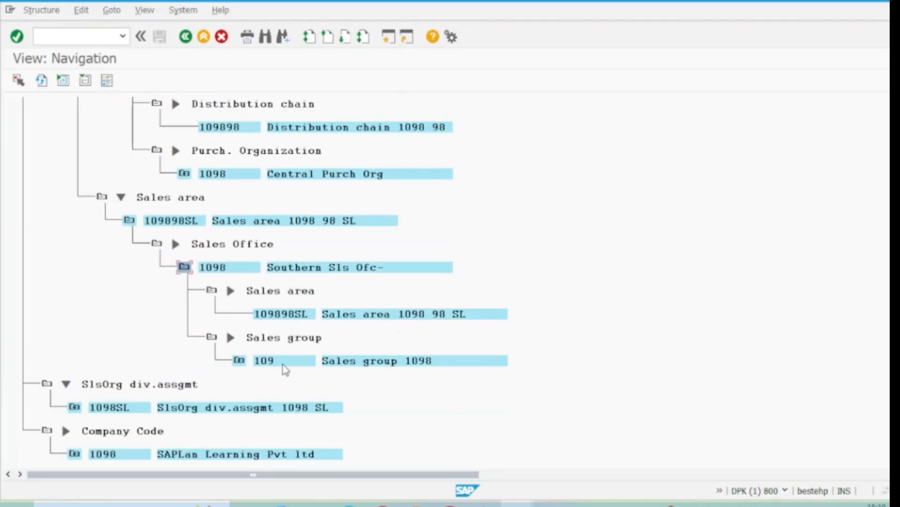
left_click(204, 38)
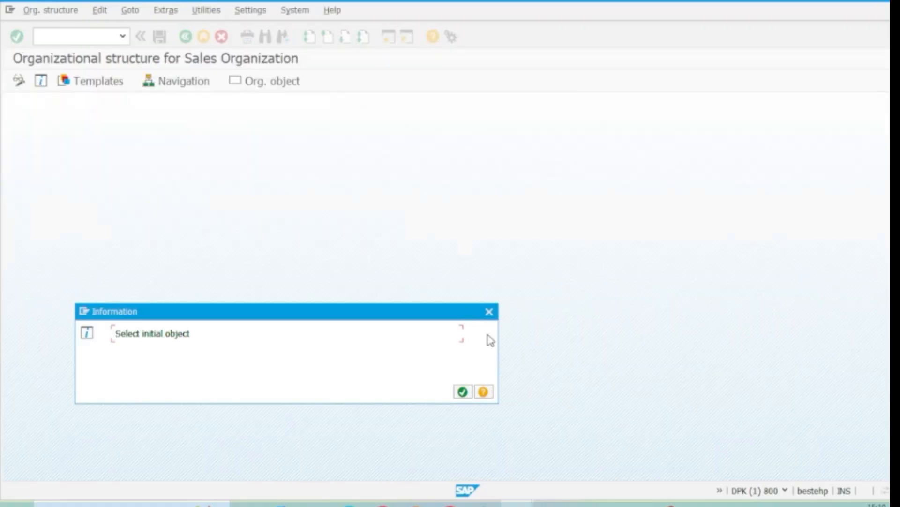
left_click(487, 316)
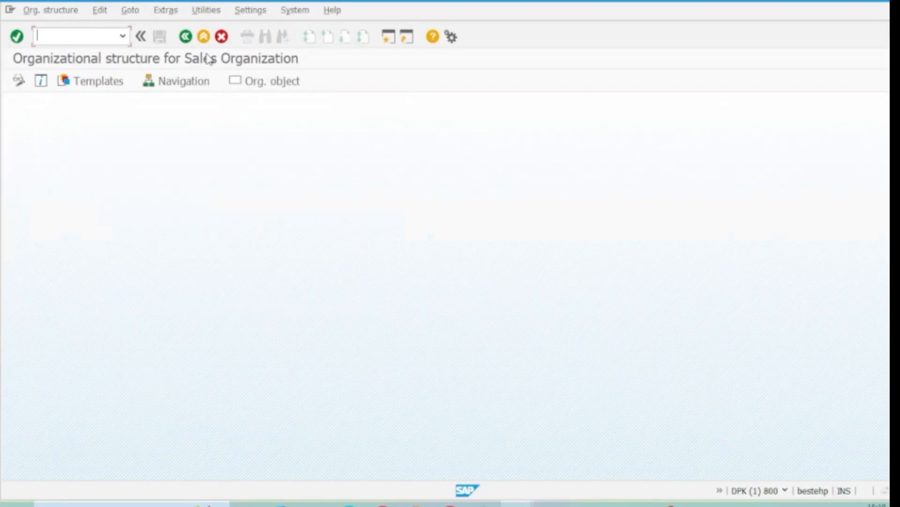
left_click(204, 38)
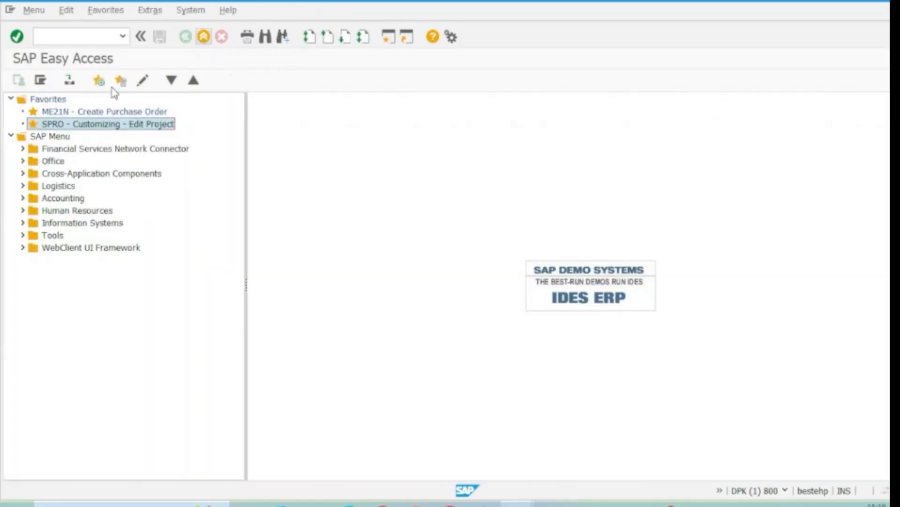
Open the SAP Reference IMG from SPRO and expand the Logistics Execution definitions under Enterprise Structure
double_click(74, 124)
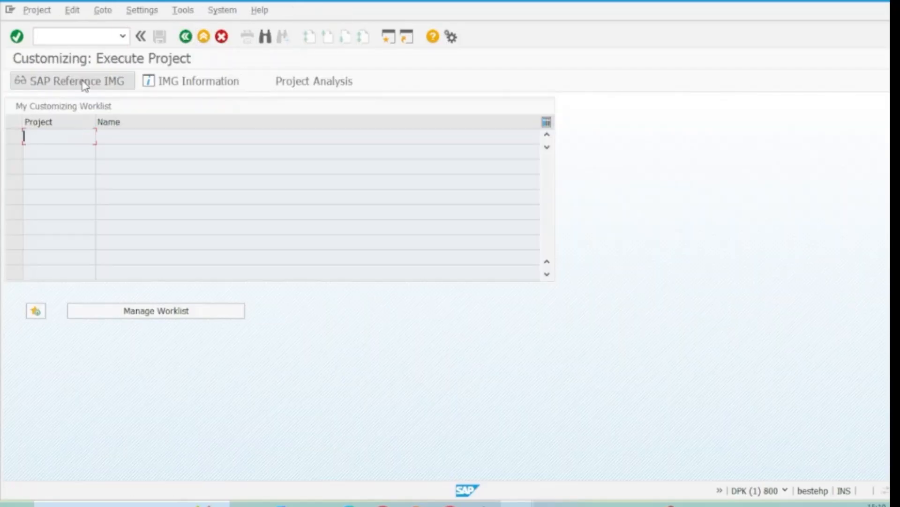
left_click(84, 83)
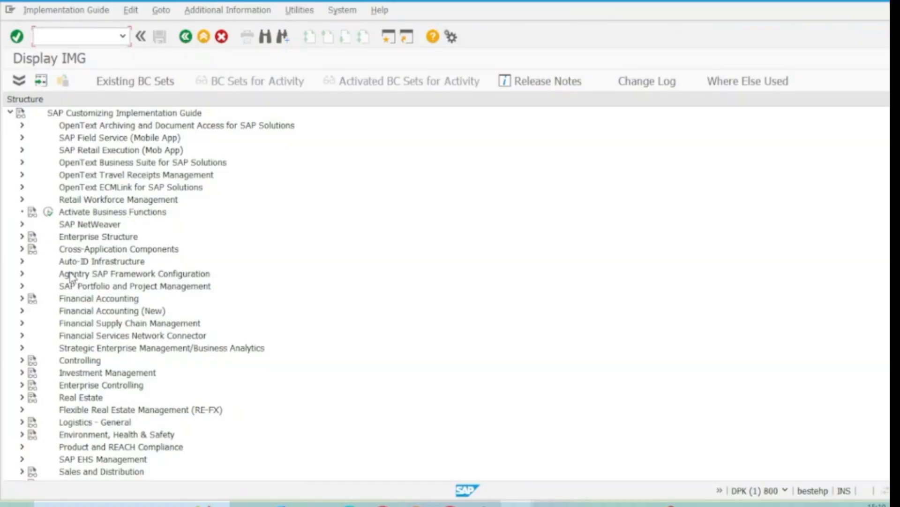
left_click(22, 236)
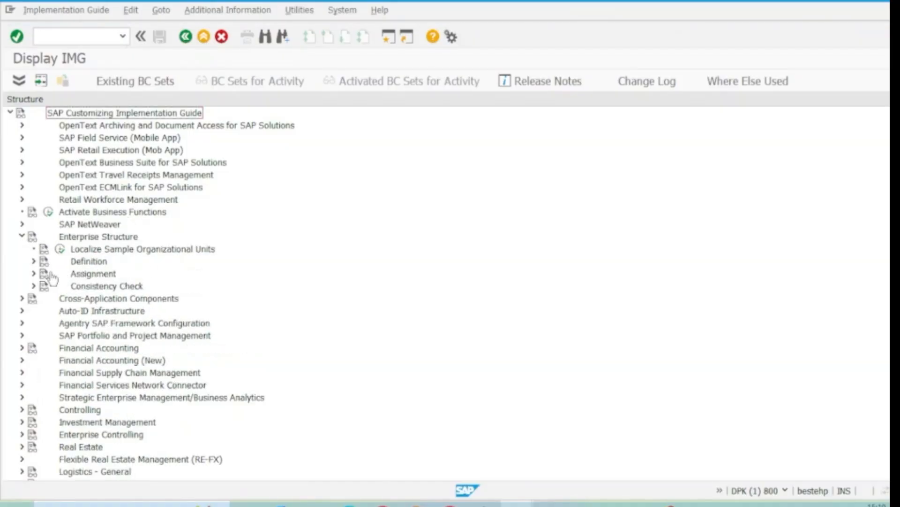
left_click(34, 262)
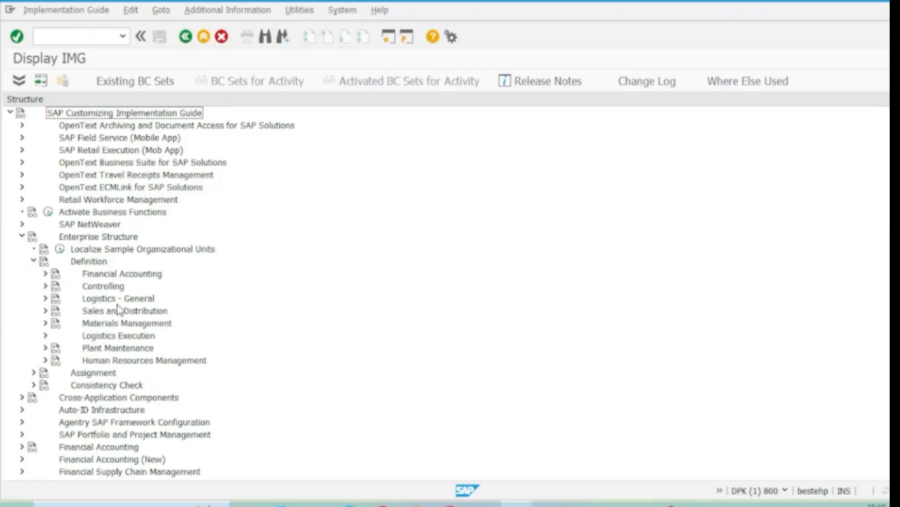
left_click(104, 341)
left_click(45, 335)
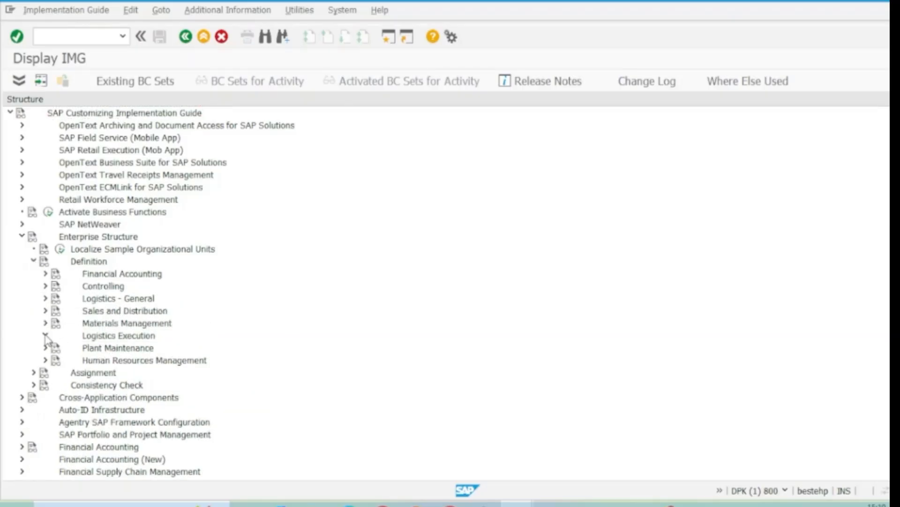
Open the Define shipping point activity from the Logistics Execution definitions
left_click(146, 373)
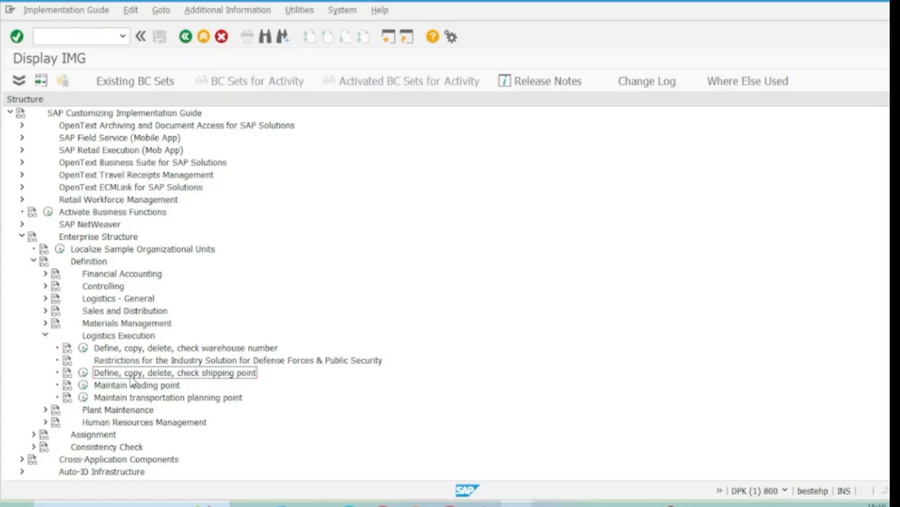
left_click(83, 372)
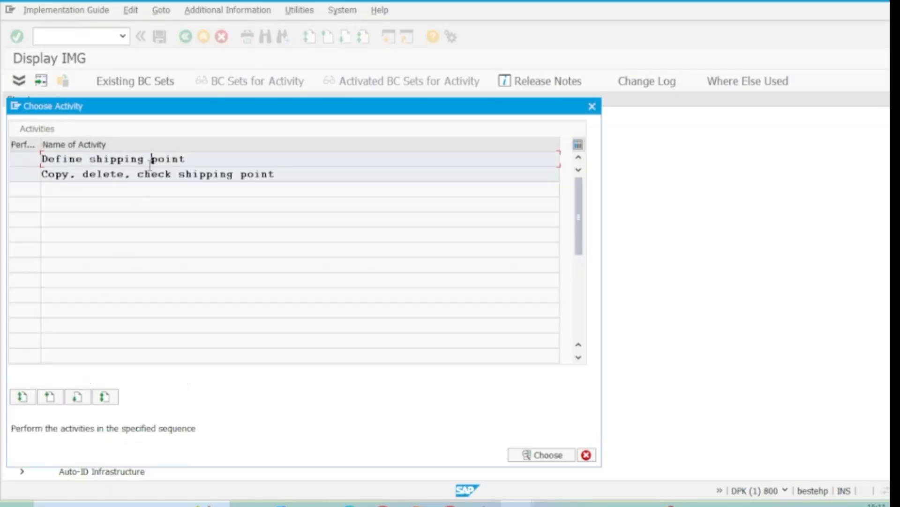
double_click(150, 161)
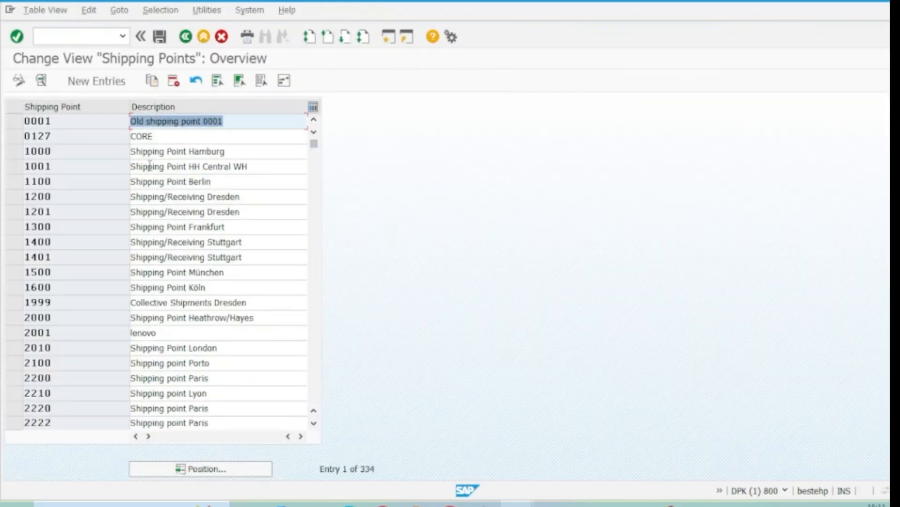
Copy shipping point 0001 as shipping point 1098 with the description "Central shipping point 1098"
left_click(13, 121)
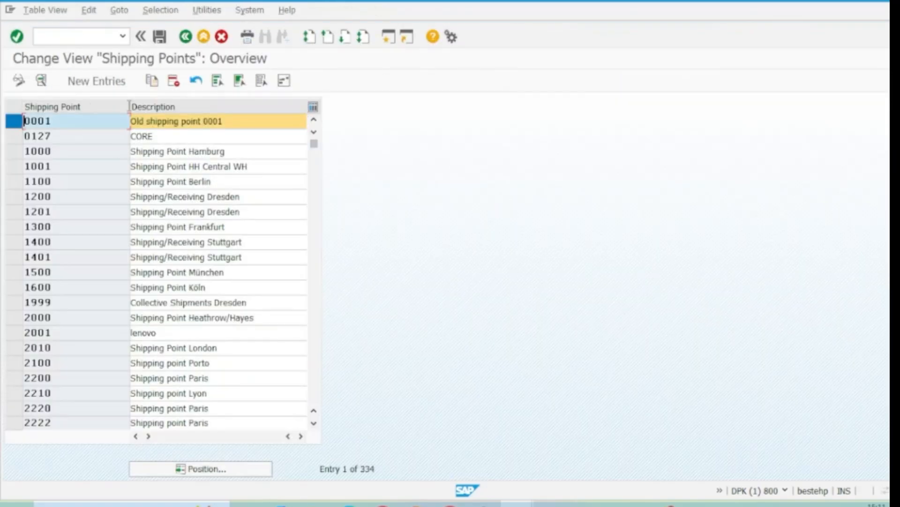
left_click(151, 85)
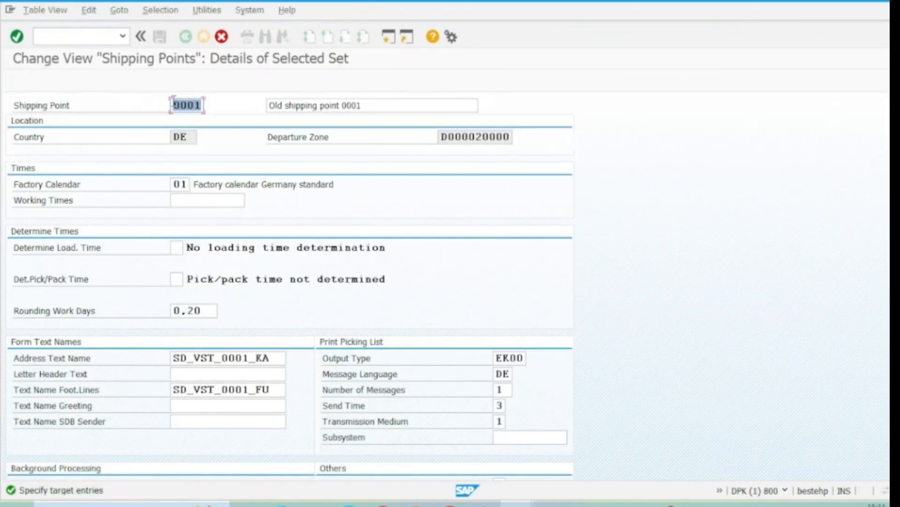
type("1098")
left_click_drag(284, 108, 257, 113)
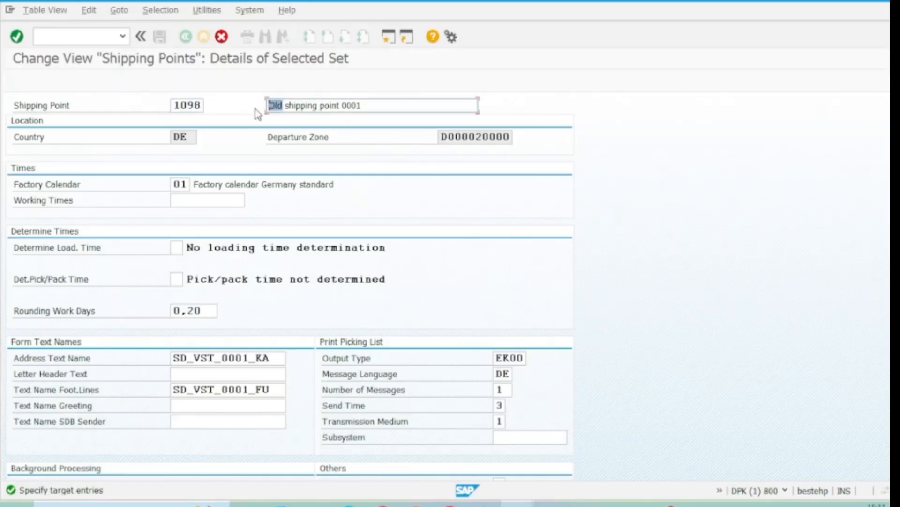
type("Central")
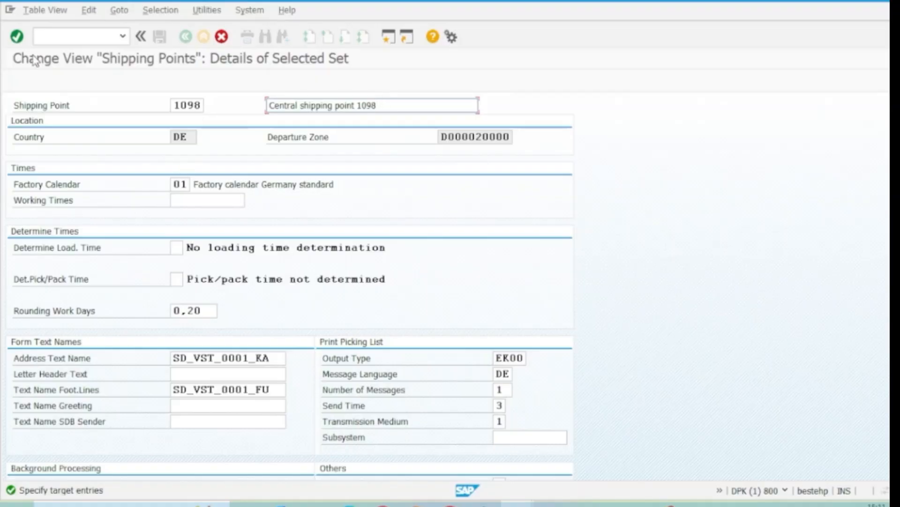
left_click(17, 37)
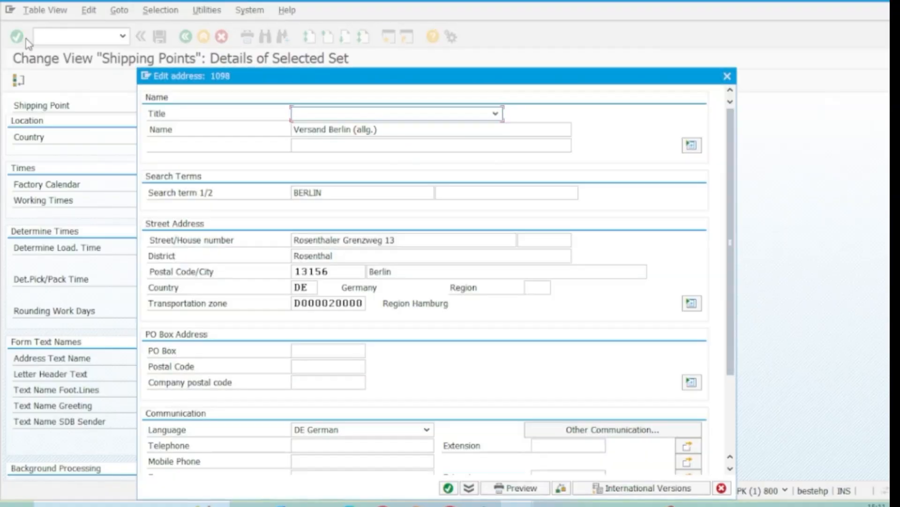
Set the address title to Company, the name to "Bengaluru Shipping point" and the search term to "Bengaluru"
left_click(495, 114)
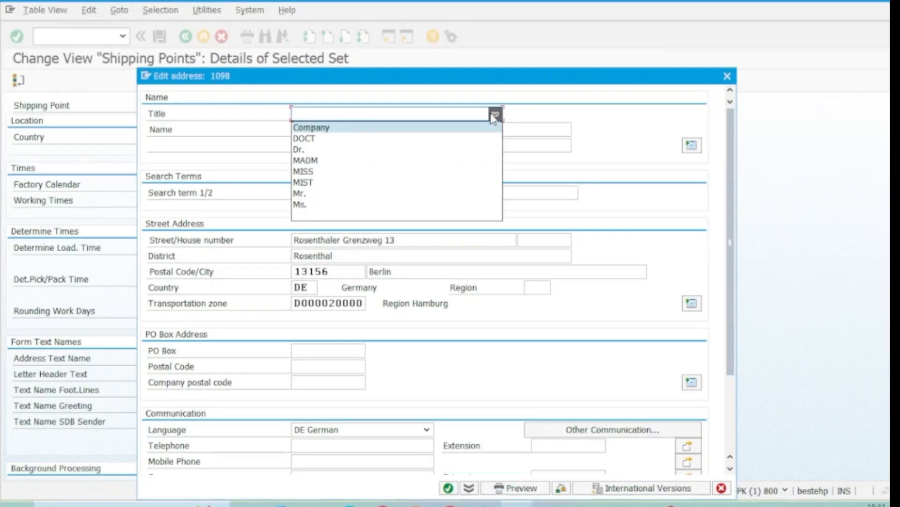
left_click(309, 128)
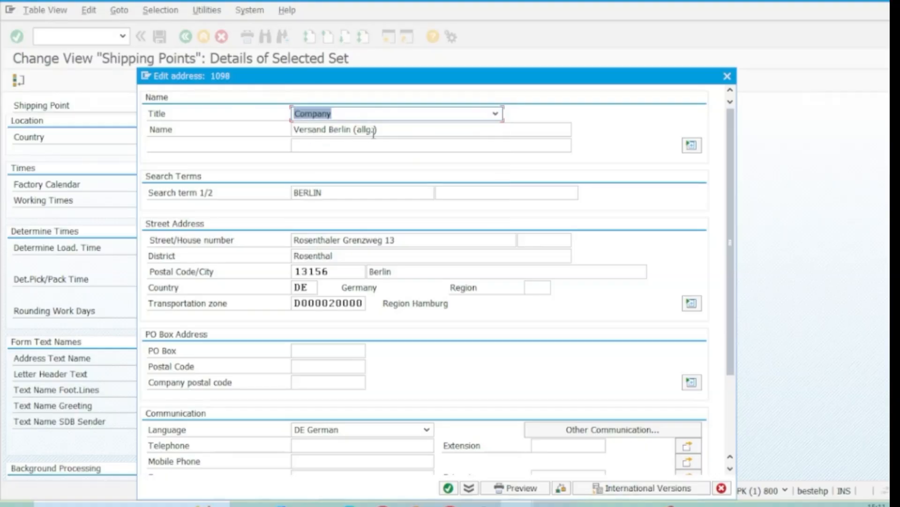
left_click_drag(373, 133, 256, 126)
type("Bengaluru Shipping point")
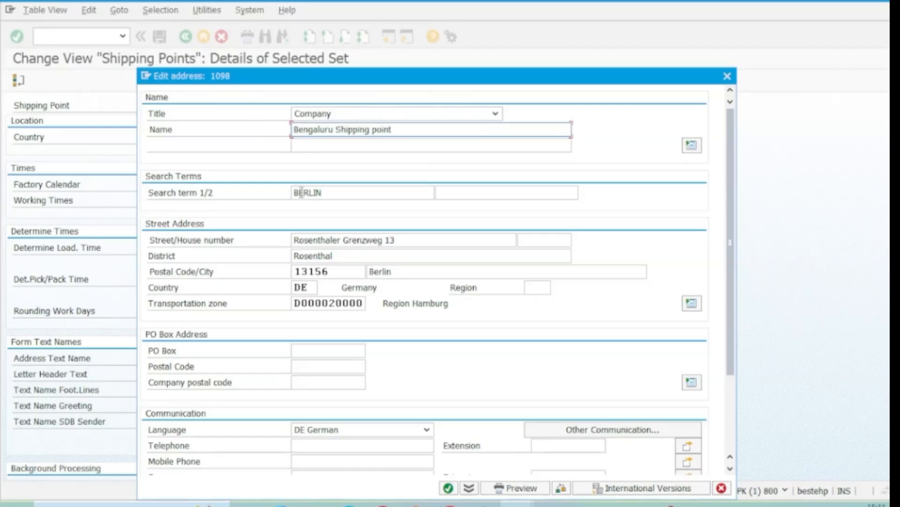
left_click_drag(322, 193, 275, 199)
type("Bengaluru")
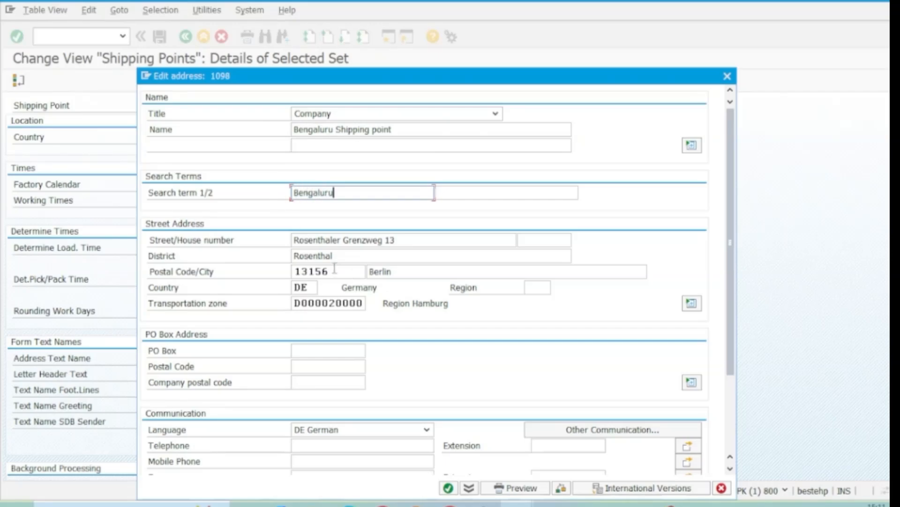
Fill in the shipping point's postal code and set its city to Bengaluru, country to IN and region to 10
left_click_drag(335, 271, 293, 272)
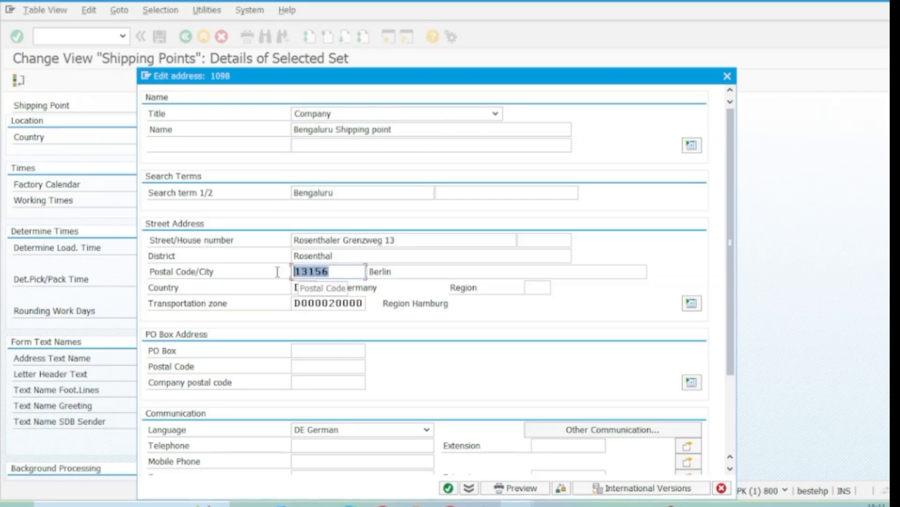
key("BackSpace")
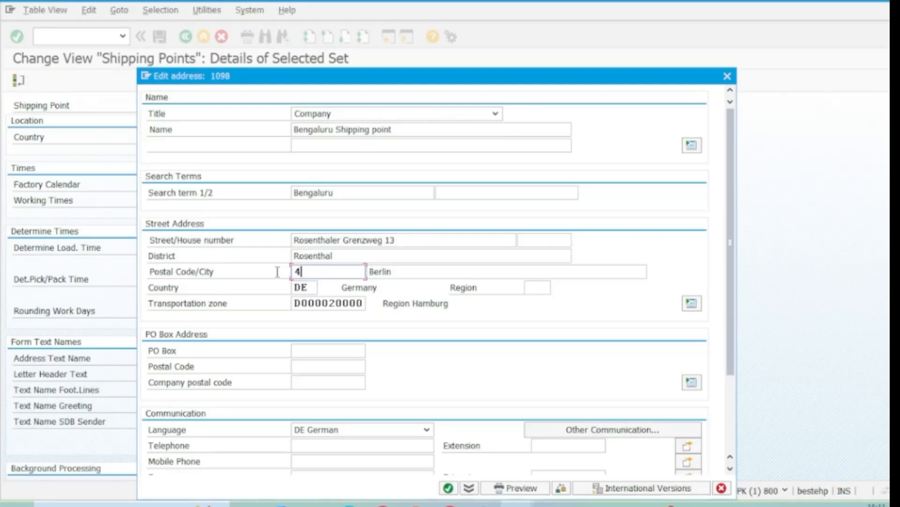
type("560120")
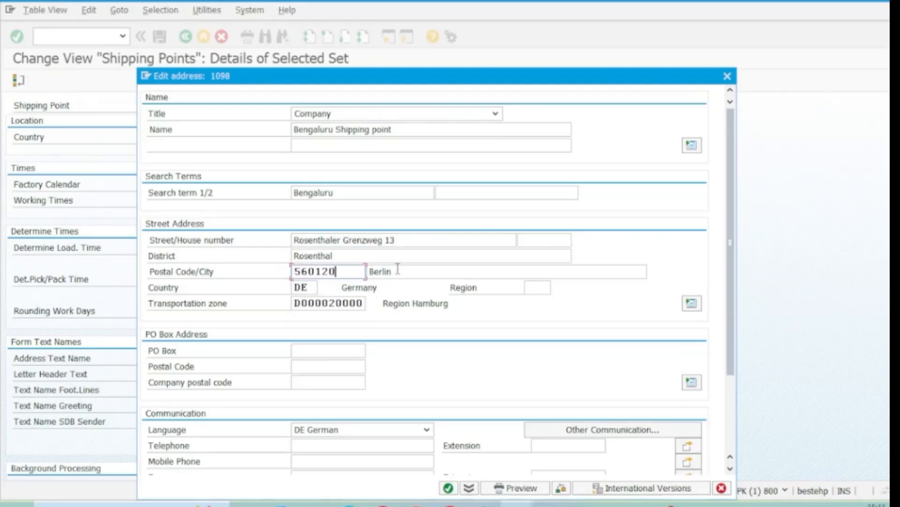
left_click_drag(398, 269, 346, 273)
type("Be")
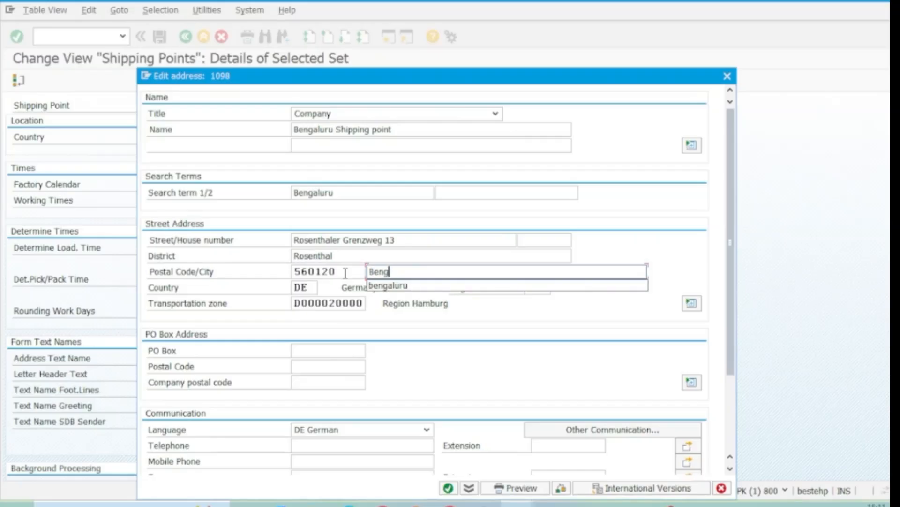
left_click(387, 333)
left_click_drag(313, 288, 281, 292)
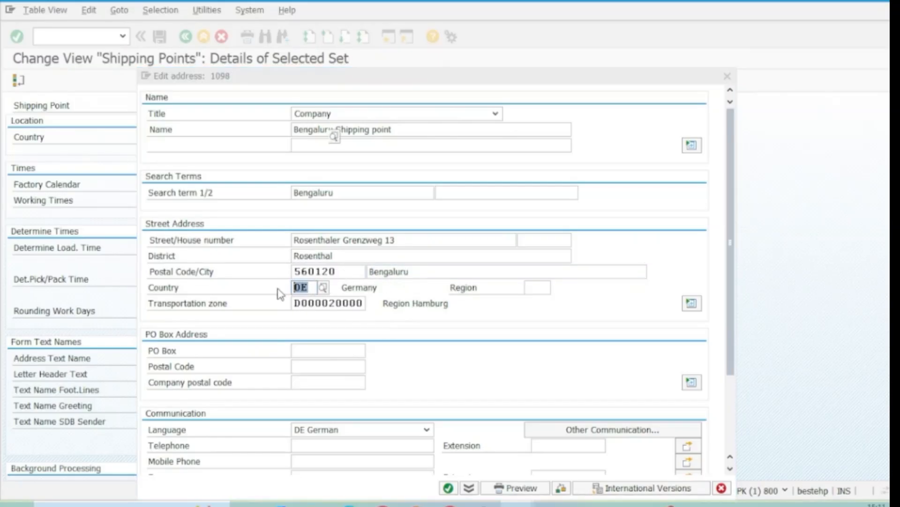
type("IN")
left_click(537, 288)
type("10")
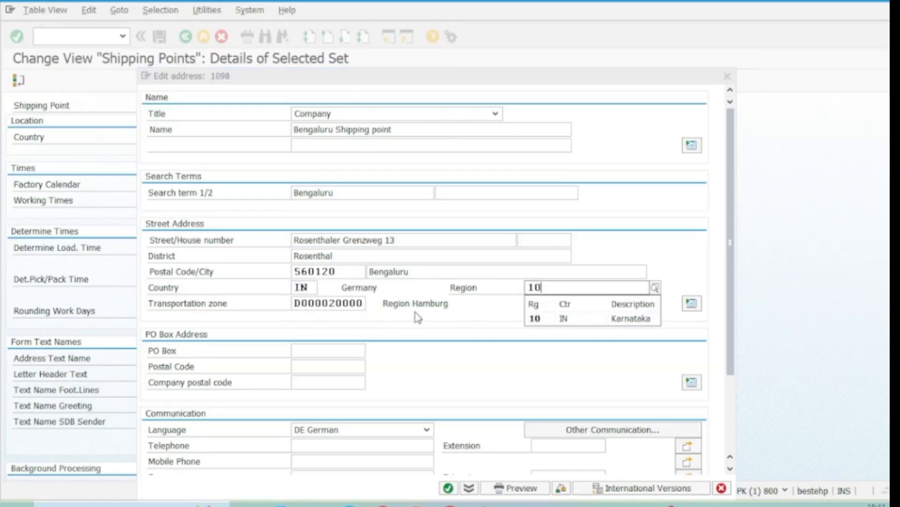
Clear the transportation zone, confirm the address and save the new shipping point
left_click(349, 320)
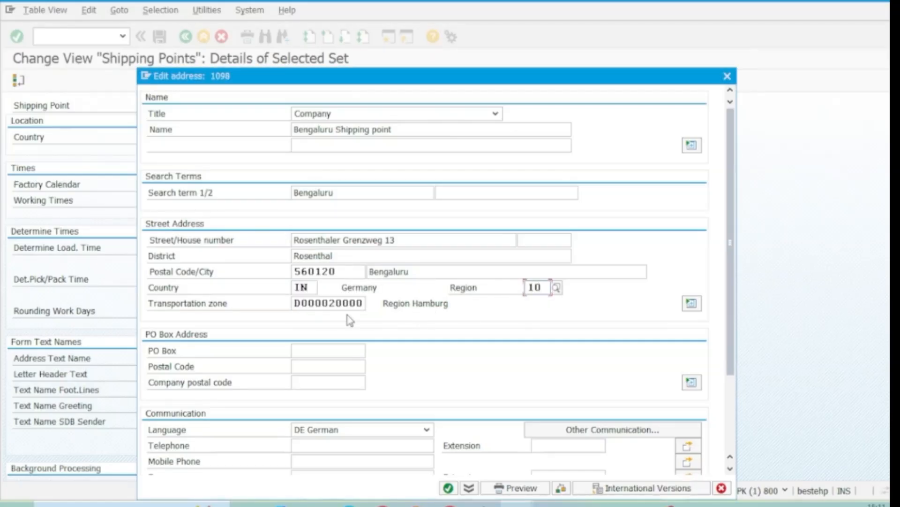
left_click_drag(294, 301, 367, 316)
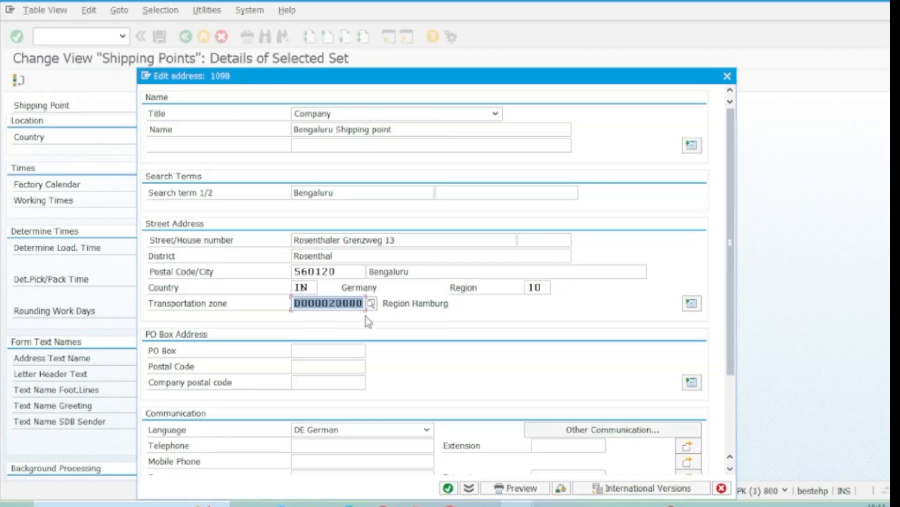
key("BackSpace")
key("Return")
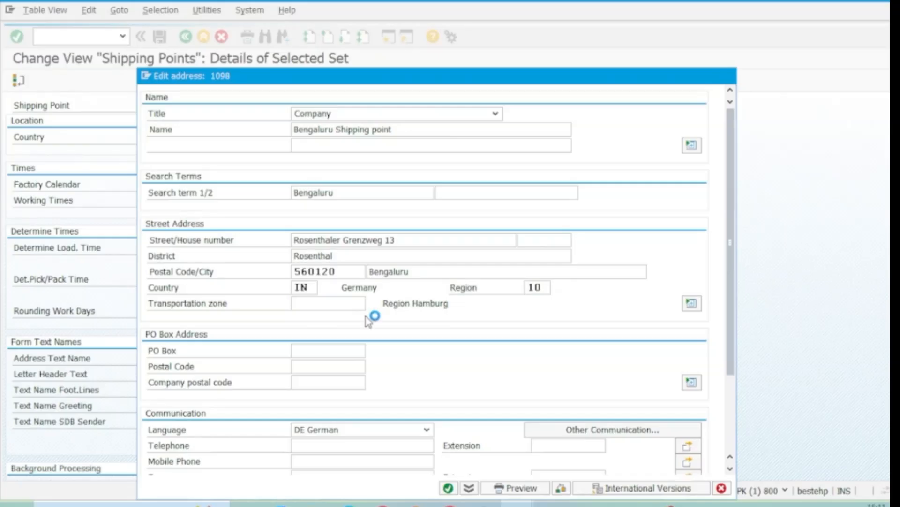
left_click(160, 36)
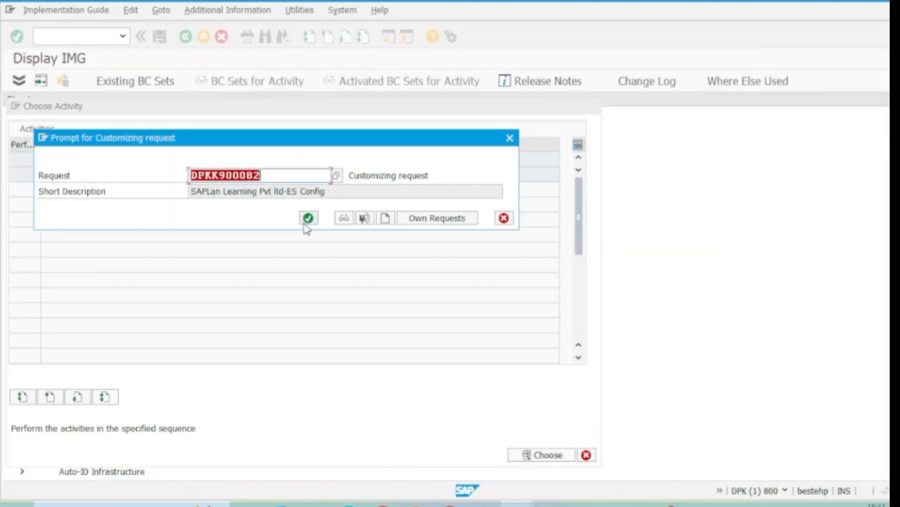
left_click(308, 218)
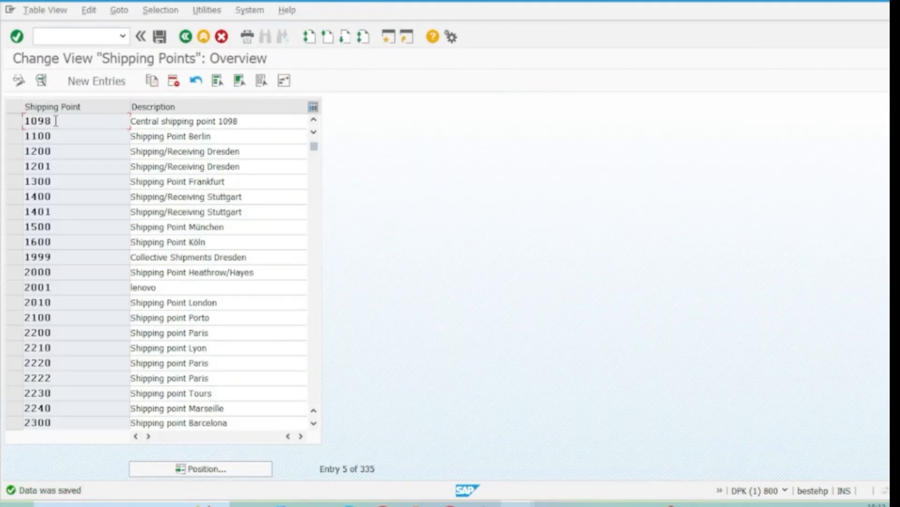
Review the details of shipping point 1098, and return to the Display IMG screen
double_click(56, 121)
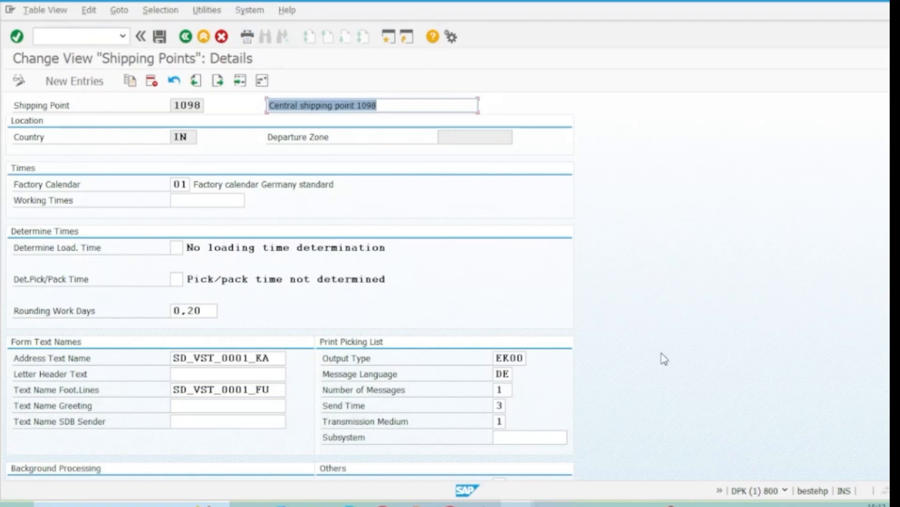
scroll(290, 286, "down", 1)
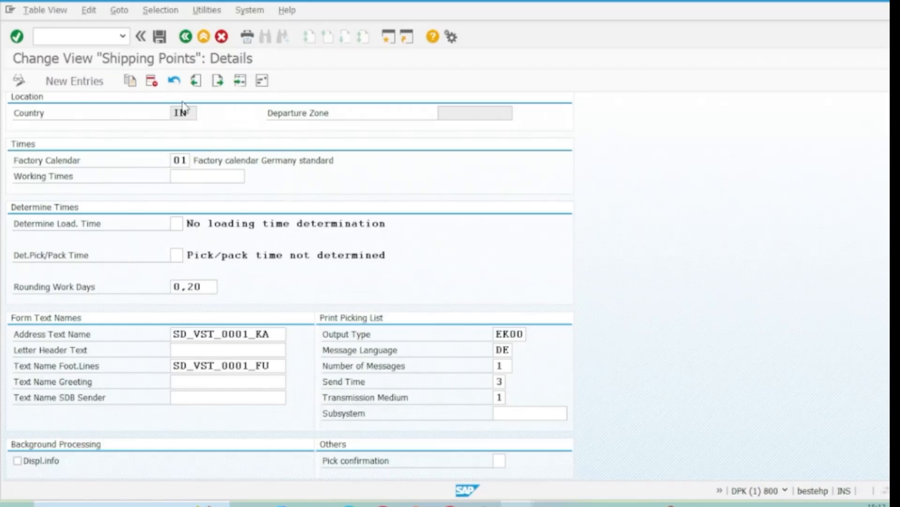
scroll(290, 286, "up", 1)
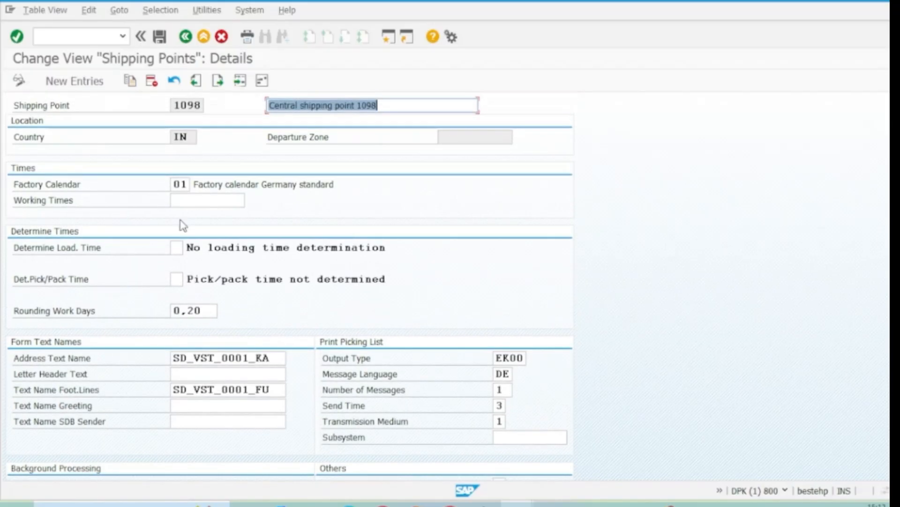
left_click(186, 38)
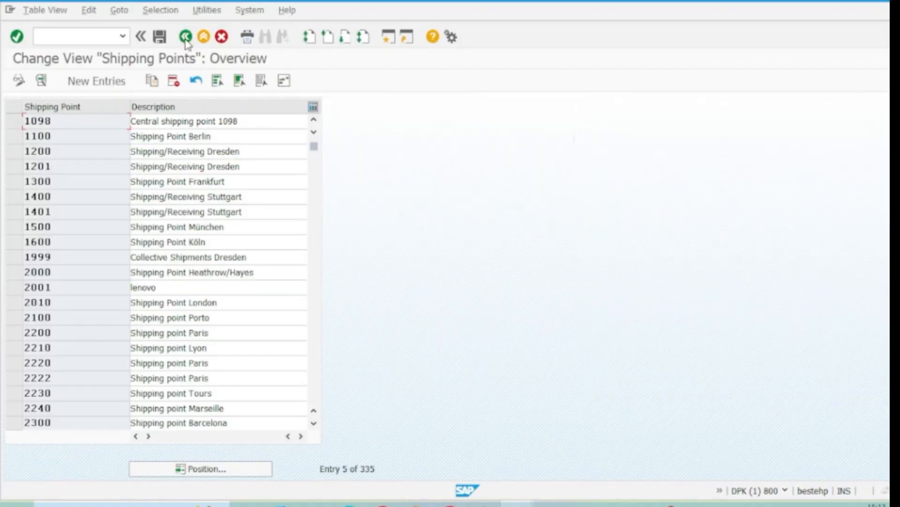
left_click(185, 37)
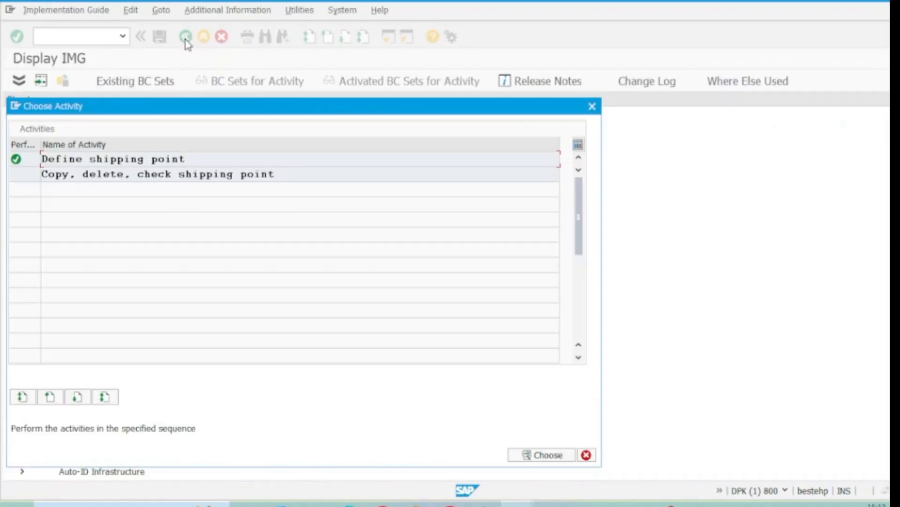
left_click(592, 107)
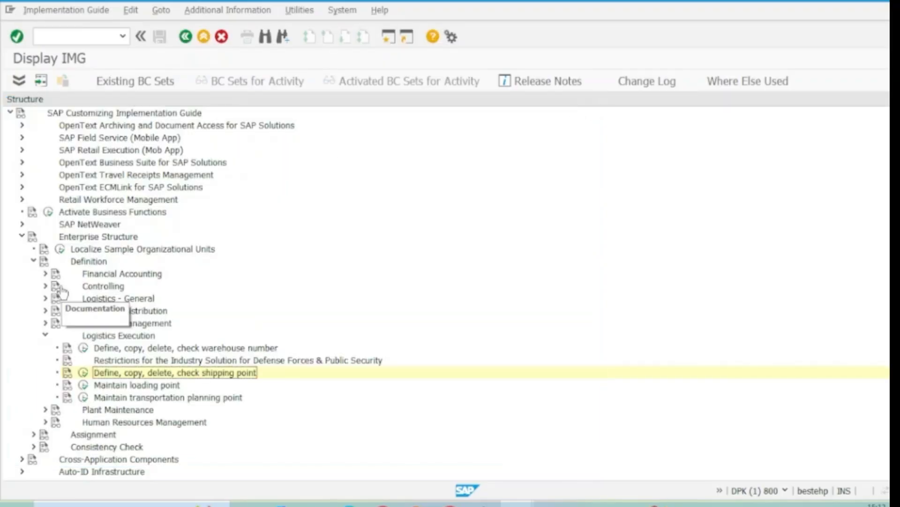
Open the Assign shipping point to plant activity under the Logistics Execution assignments of the Enterprise Structure
left_click(34, 261)
left_click(34, 274)
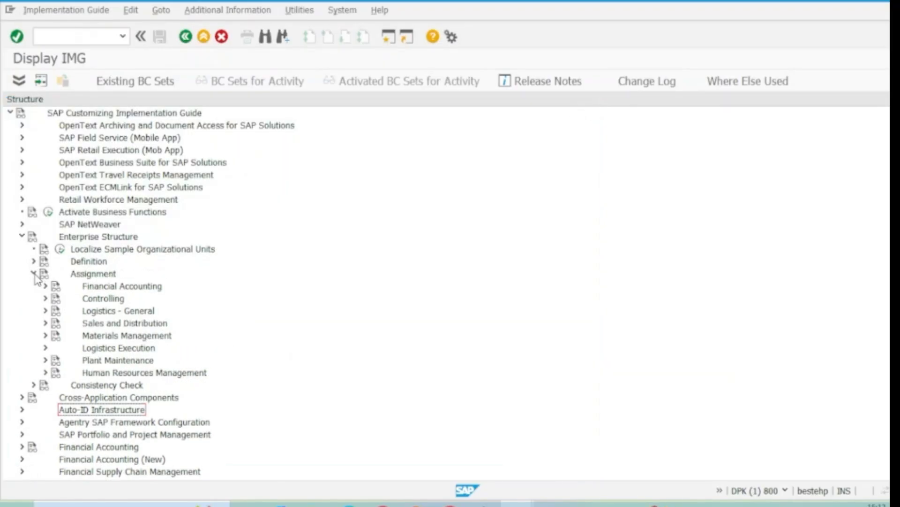
left_click(98, 288)
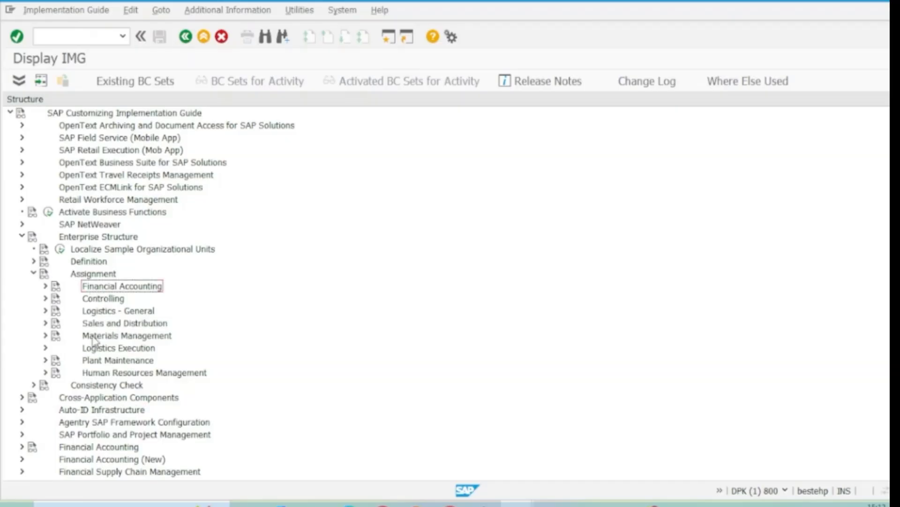
left_click(45, 348)
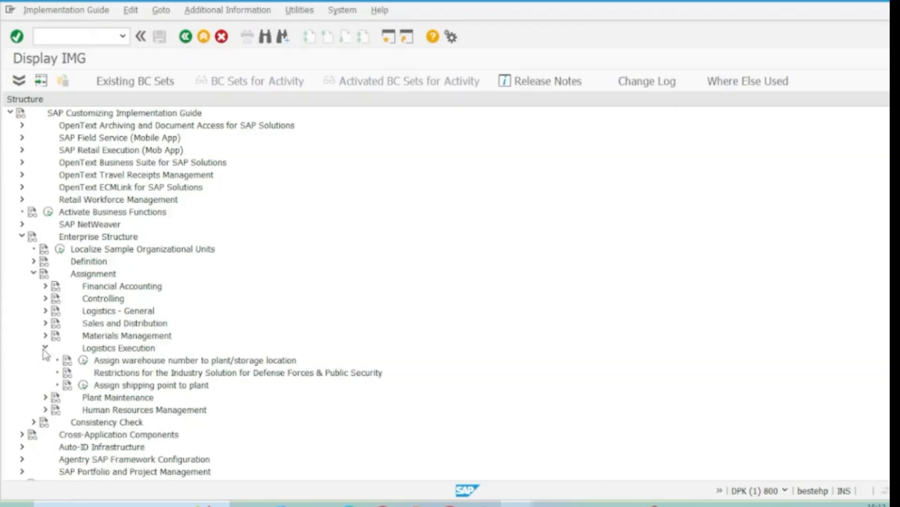
left_click(117, 386)
left_click(83, 386)
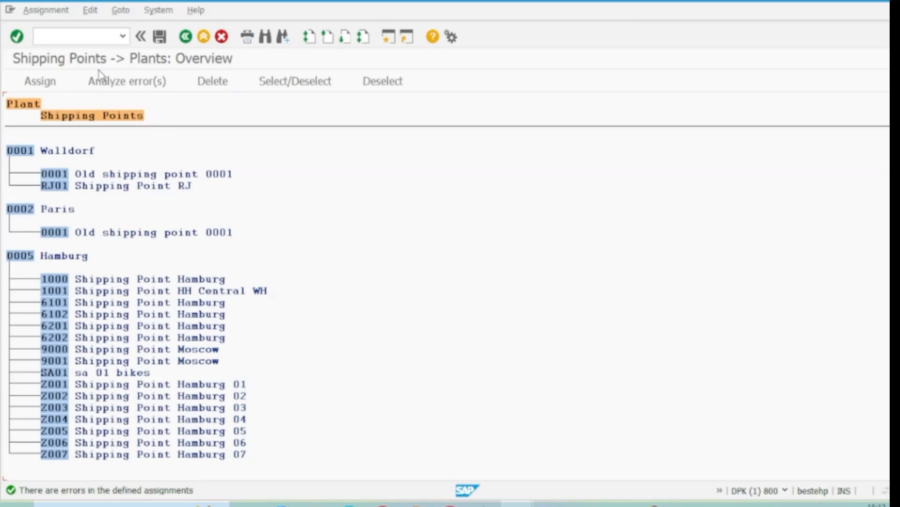
Find plant 1098 in the shipping point to plant overview and position the list at it
left_click(266, 38)
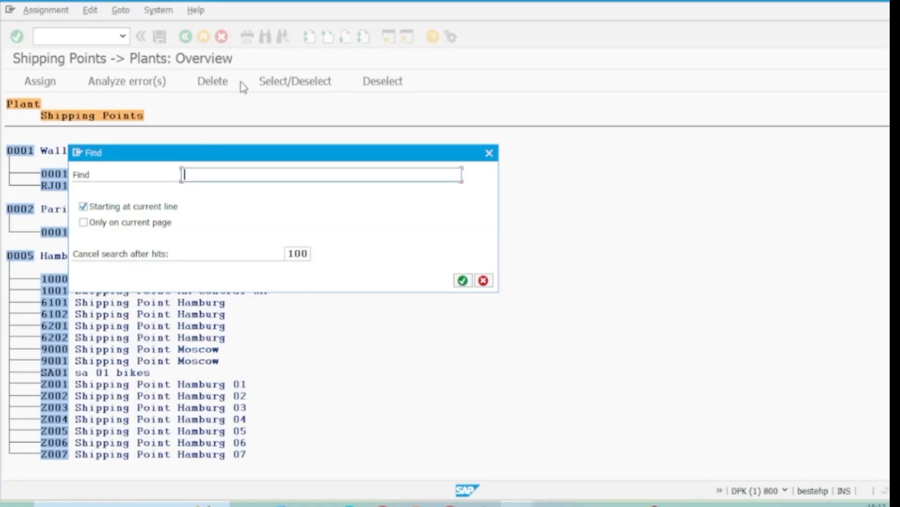
key("Return")
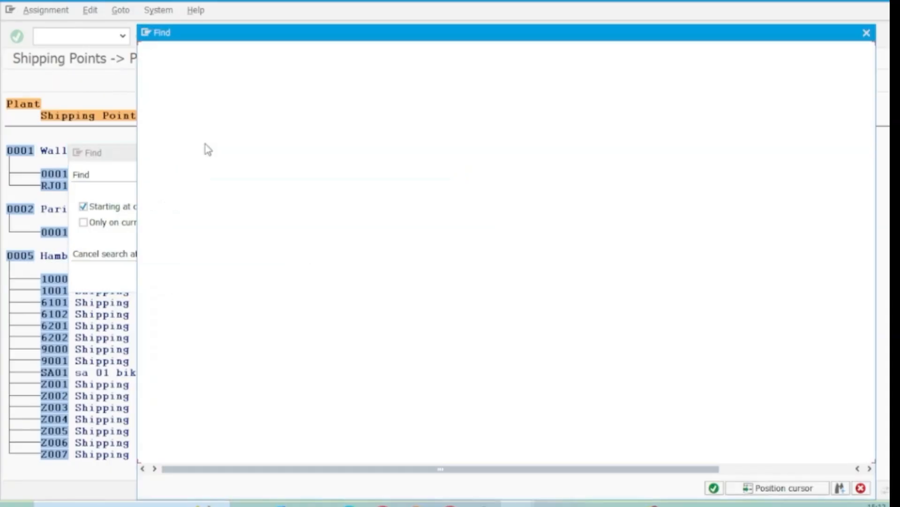
left_click(158, 78)
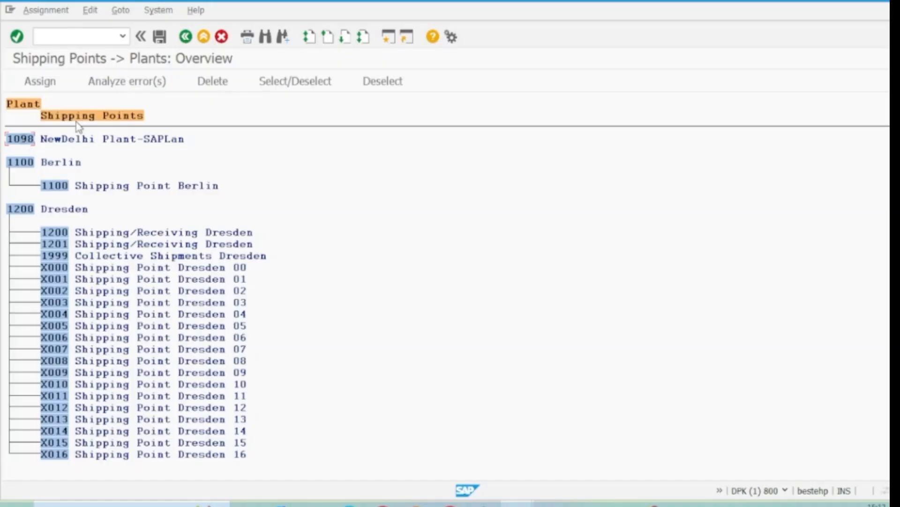
Assign Central shipping point 1098 to plant 1098, save the assignment and check it in the overview
left_click(45, 77)
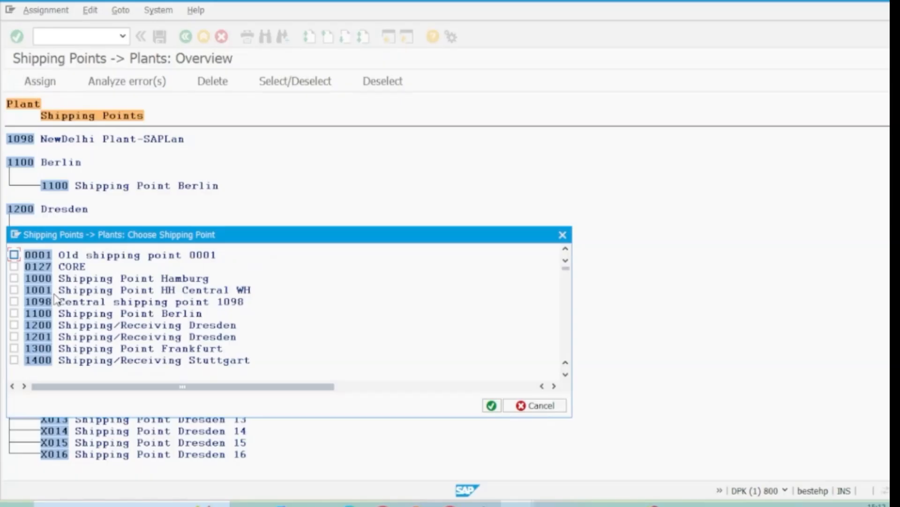
left_click(14, 301)
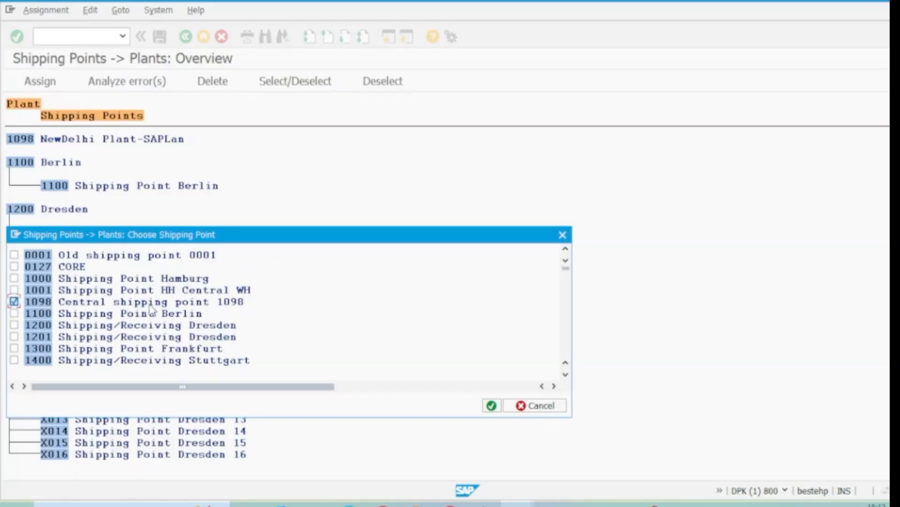
left_click(496, 407)
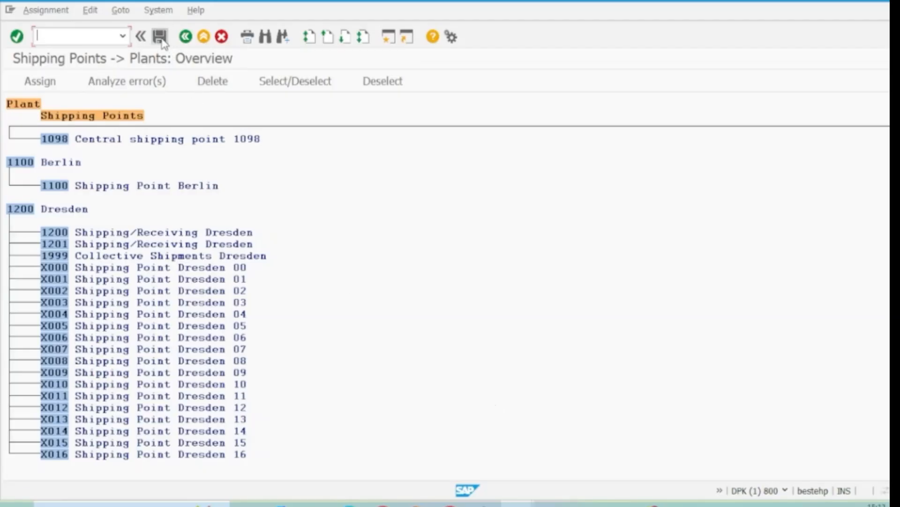
left_click(160, 37)
left_click(292, 226)
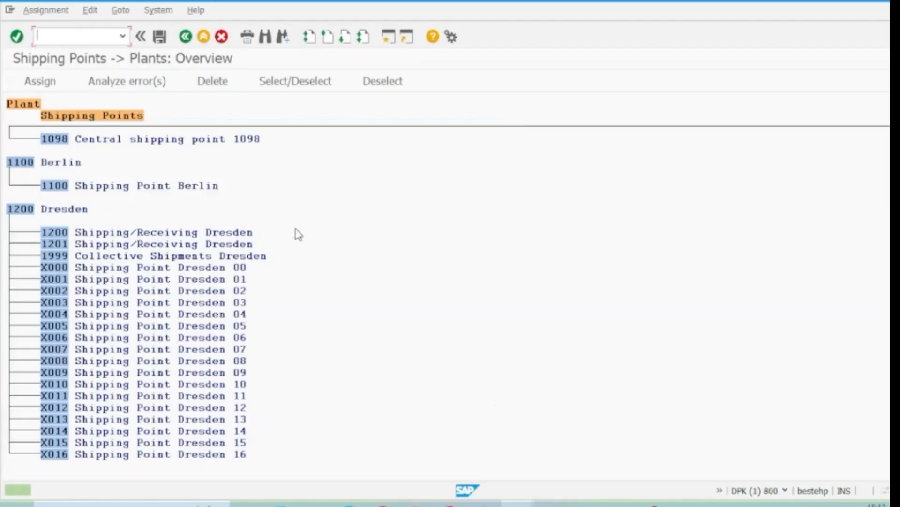
scroll(186, 163, "up", 4)
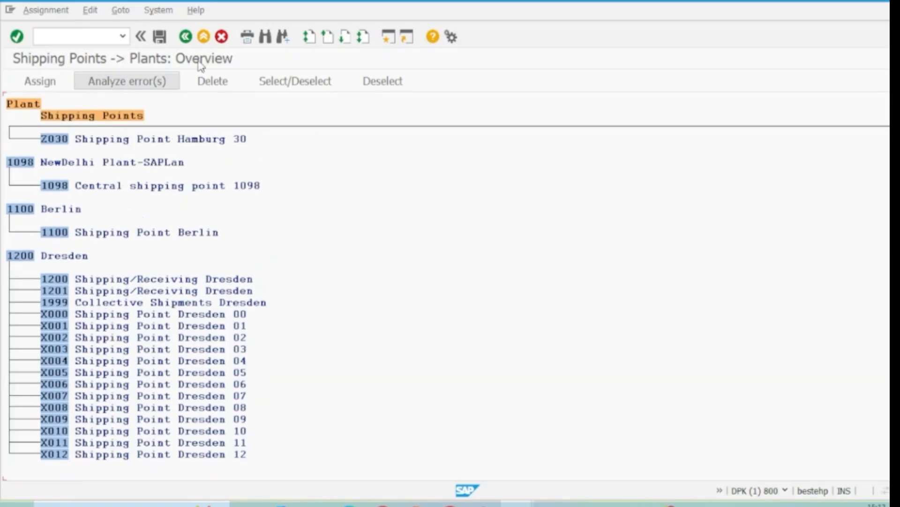
Return to SAP Easy Access and run transaction EC04 to open the organizational structure for Sales Organization
left_click(204, 37)
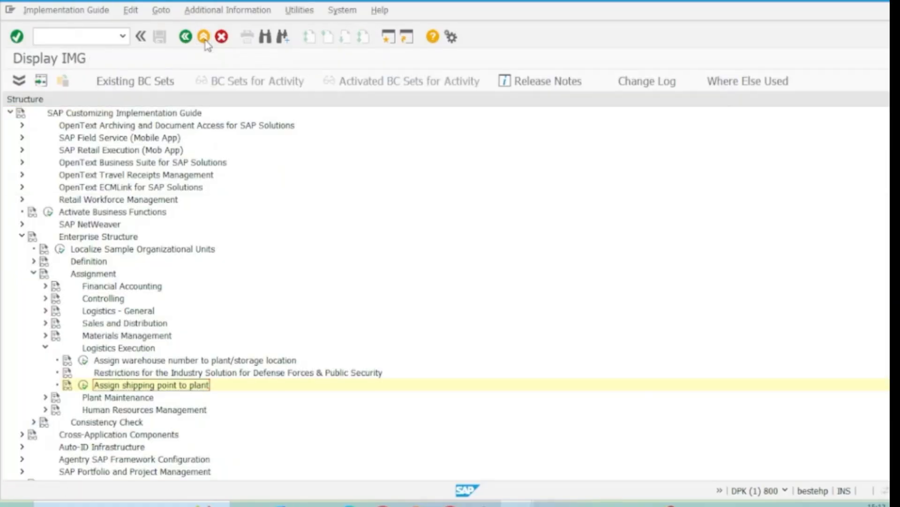
left_click(204, 37)
left_click(204, 37)
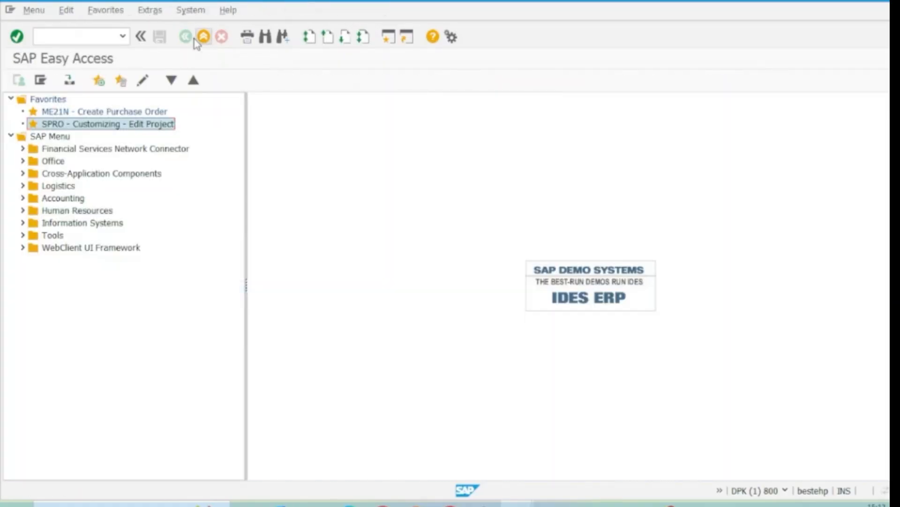
left_click(122, 37)
left_click(56, 50)
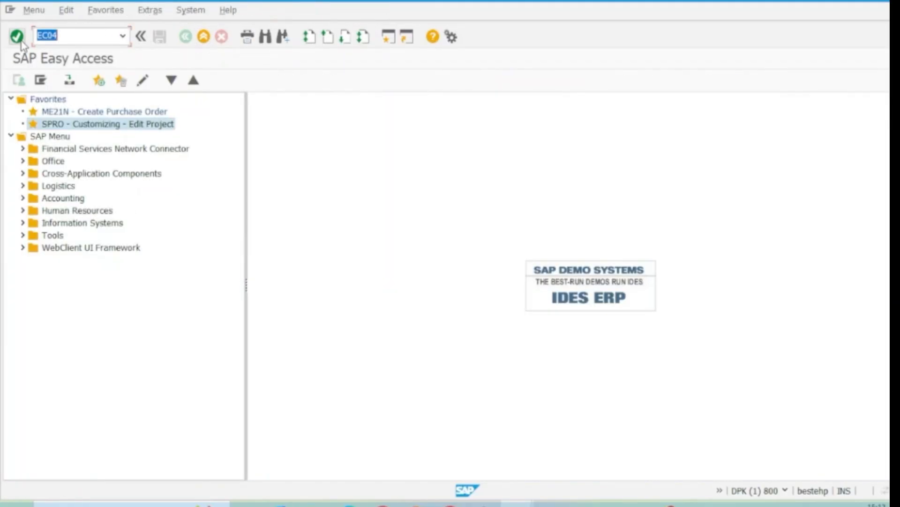
left_click(16, 37)
left_click(299, 86)
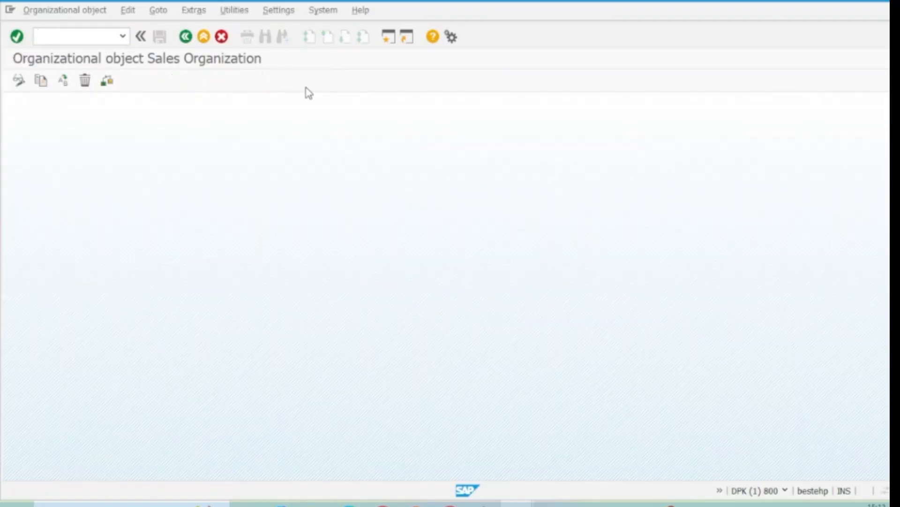
Start the structure navigation and choose sales organization 1098, Bengaluru Sls Org, as the initial object
left_click(180, 92)
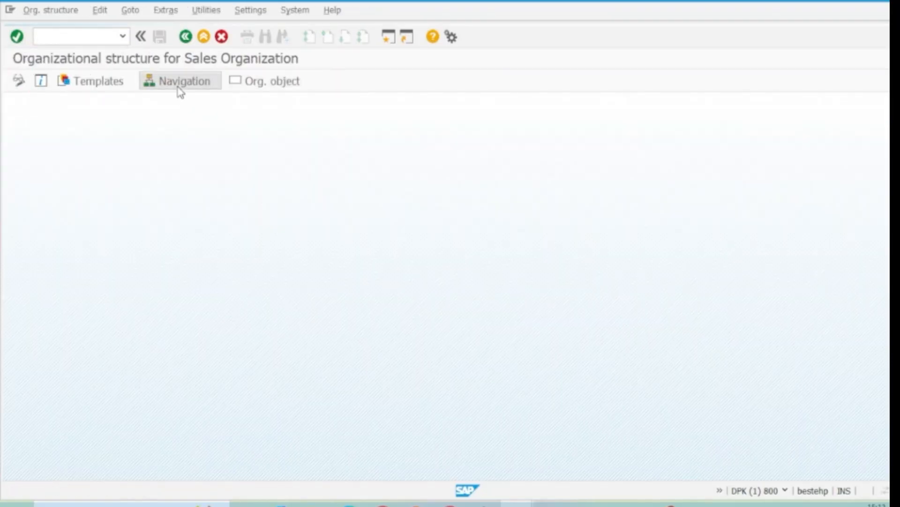
left_click(557, 424)
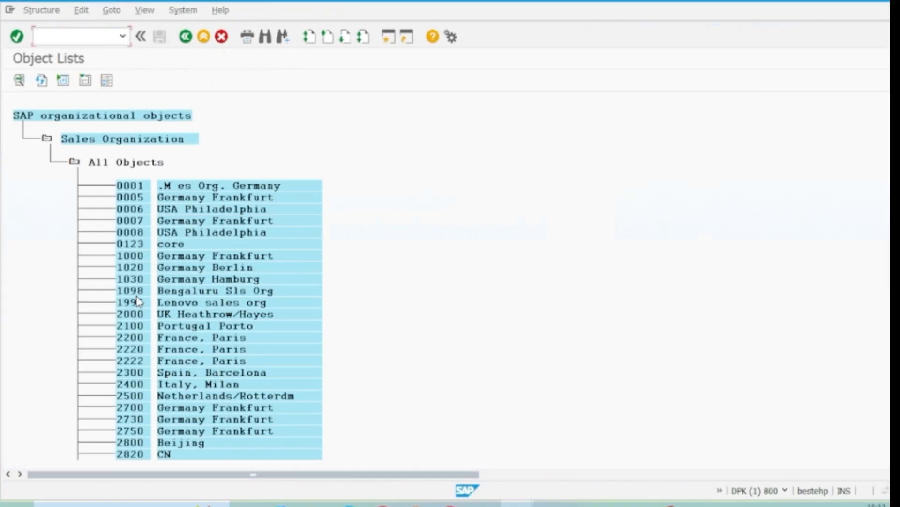
double_click(135, 293)
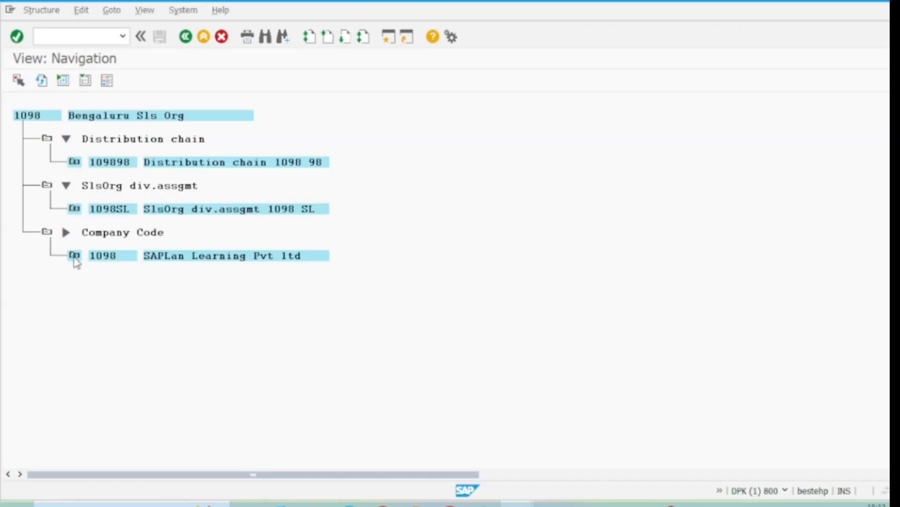
Expand the company code, distribution chain and division assignment of sales organization 1098 to examine their assigned sales areas and sales office
left_click(74, 257)
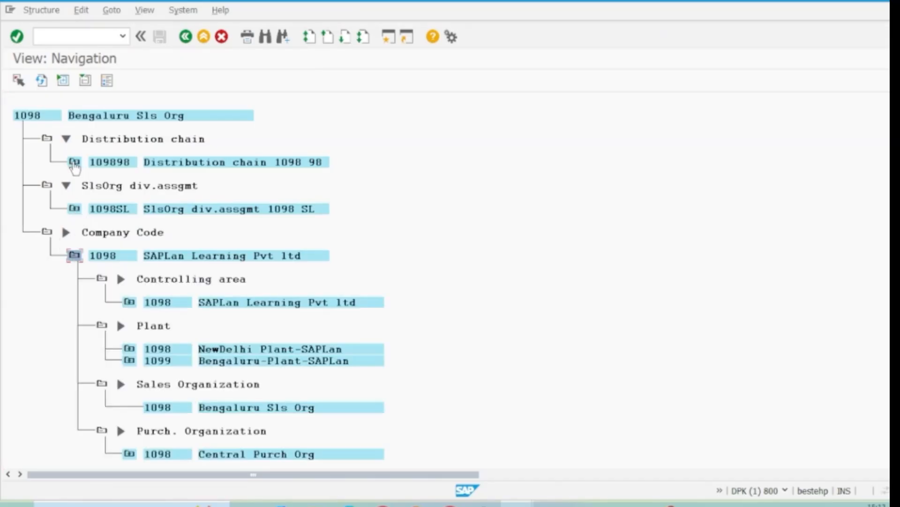
left_click(74, 161)
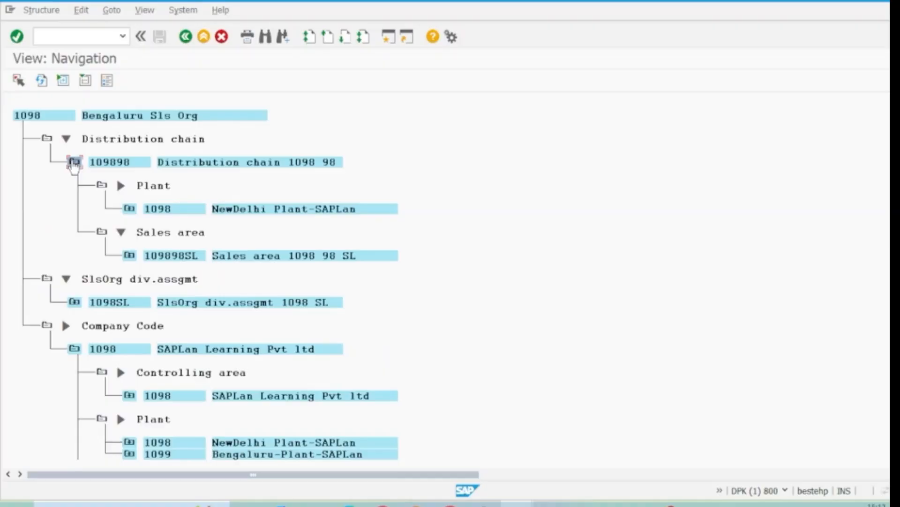
left_click(130, 257)
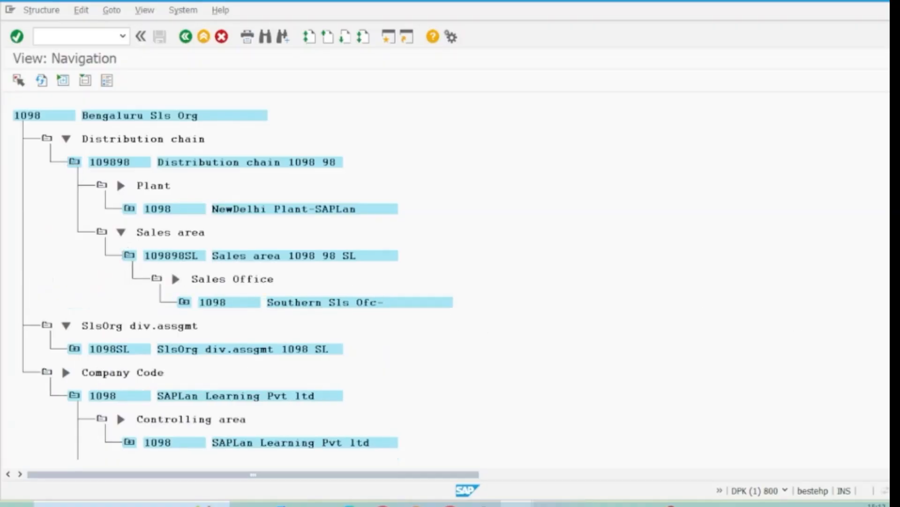
scroll(450, 281, "down", 3)
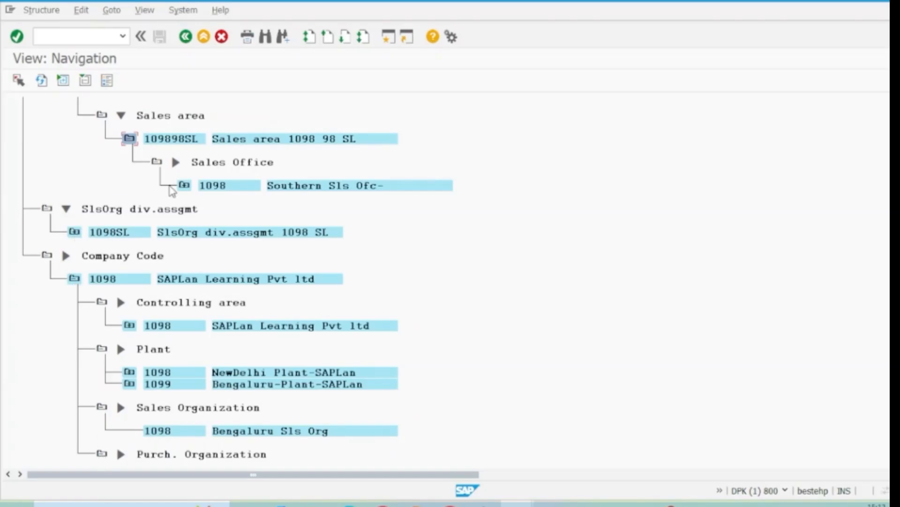
left_click(184, 186)
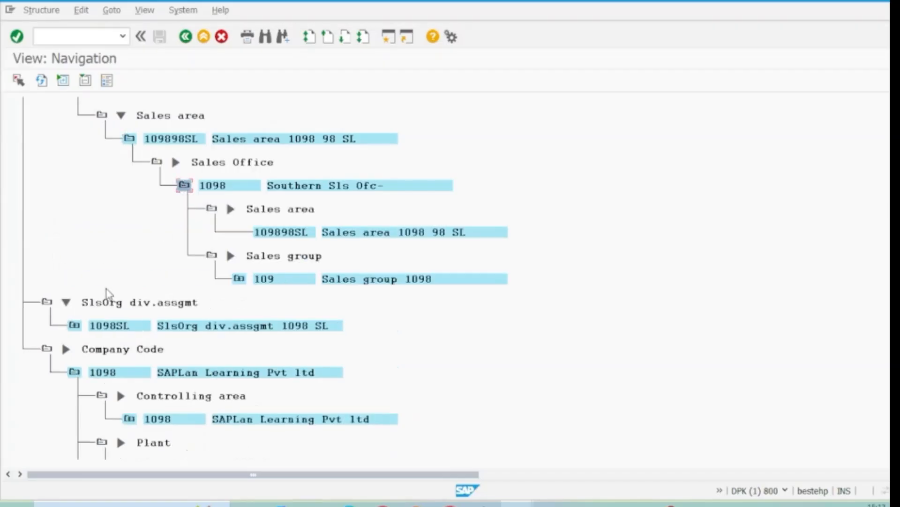
left_click(74, 325)
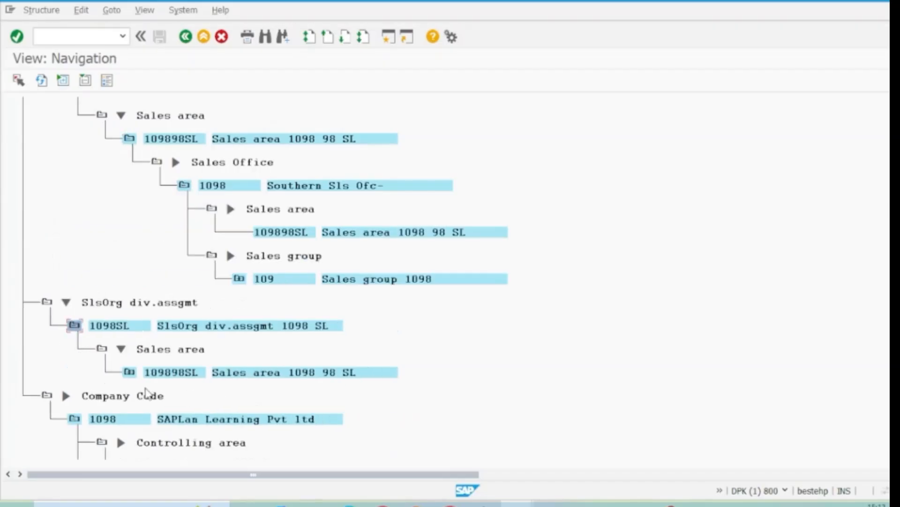
left_click(129, 372)
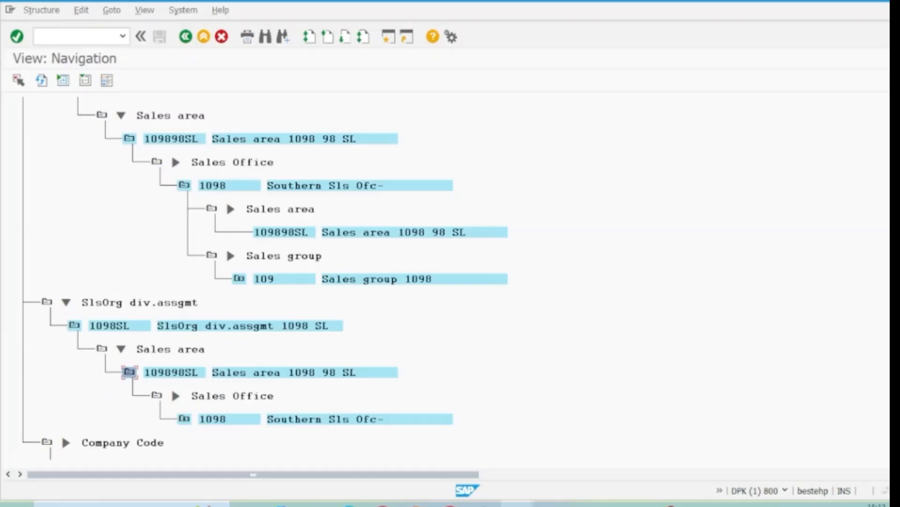
Expand plant 1098 and its shipping point 1098 to check their assignment, and leave the navigation view, closing the information message
scroll(226, 246, "down", 3)
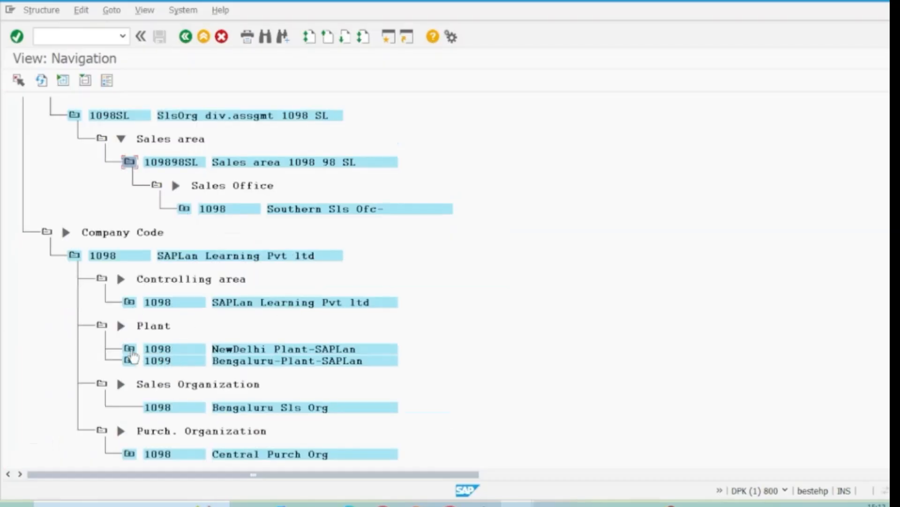
left_click(129, 348)
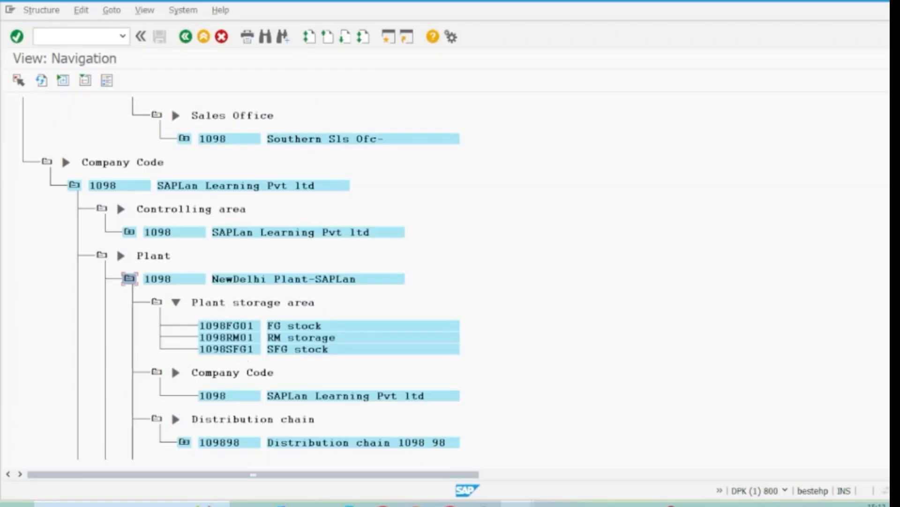
scroll(281, 277, "down", 3)
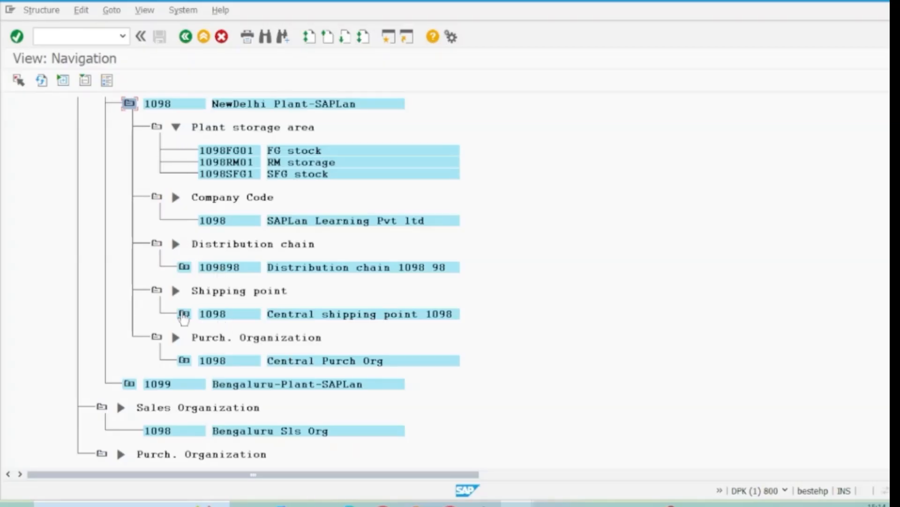
left_click(224, 290)
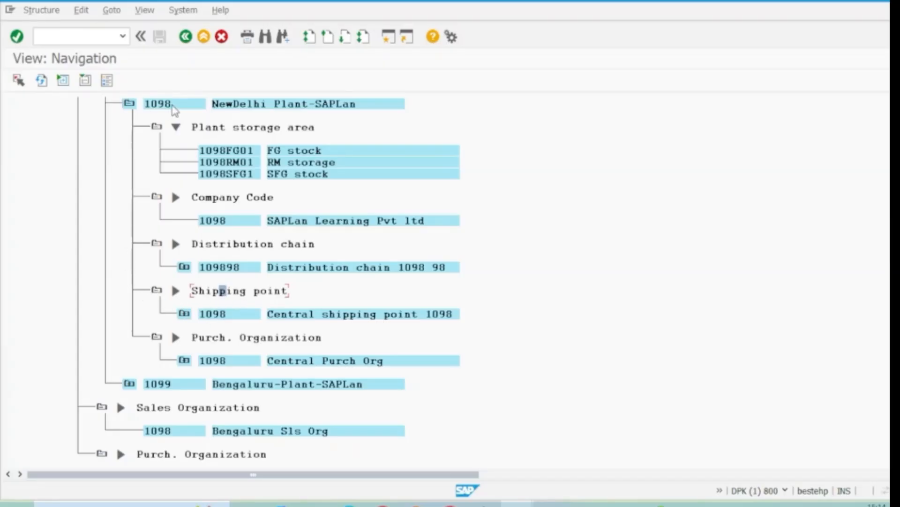
left_click(185, 313)
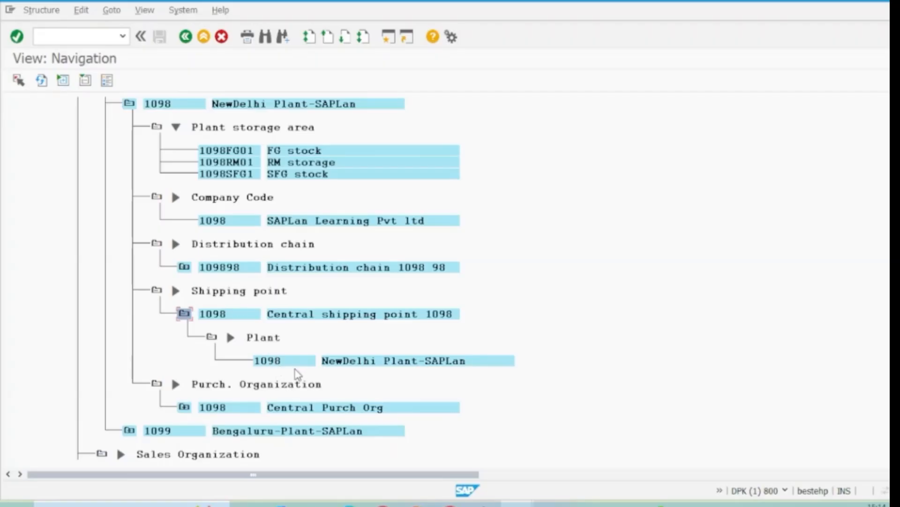
left_click(203, 37)
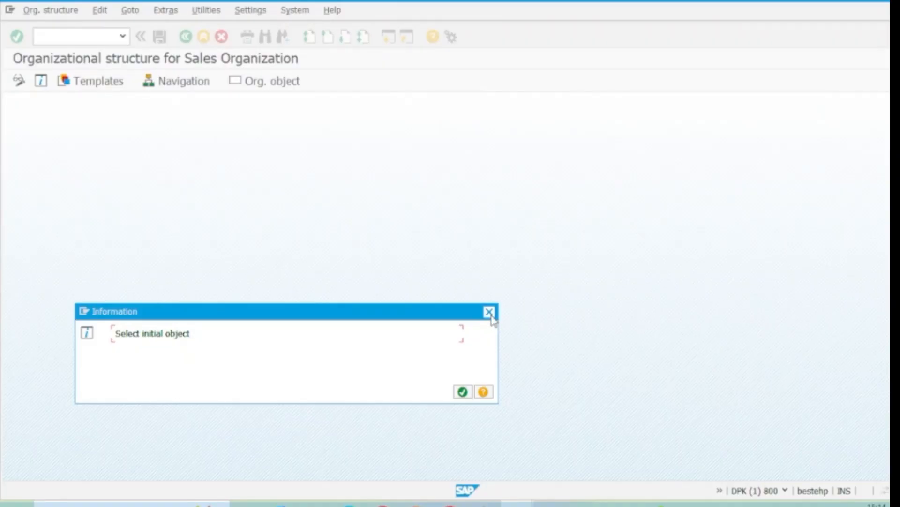
left_click(489, 313)
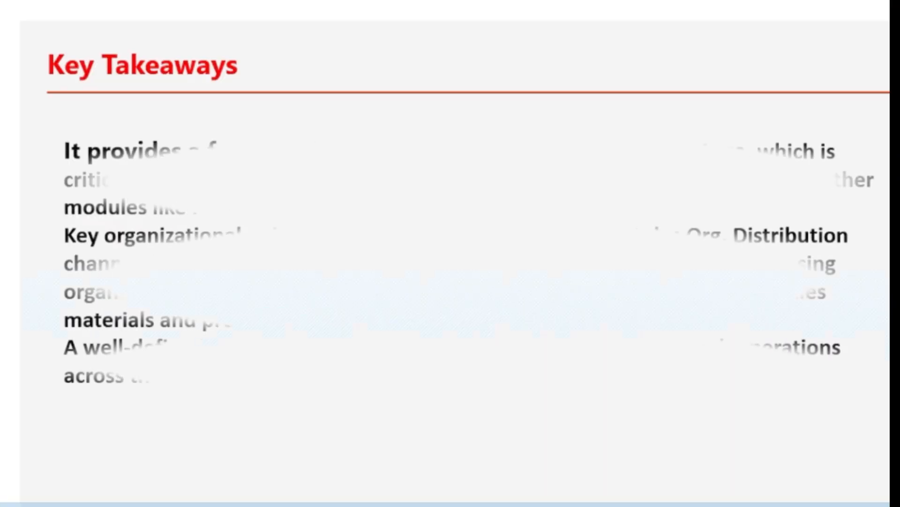